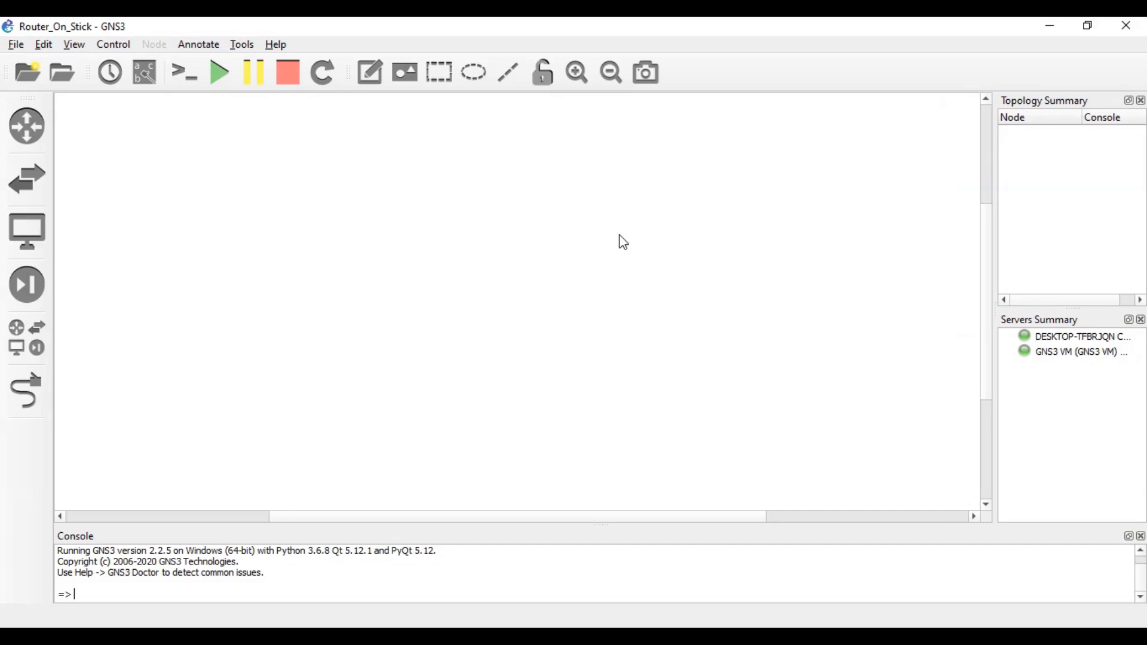
- Place a Cisco IOSvL2 switch in the middle of the canvas and a c3600 router above it
{"action": "left_click", "coordinate": [38, 342]}
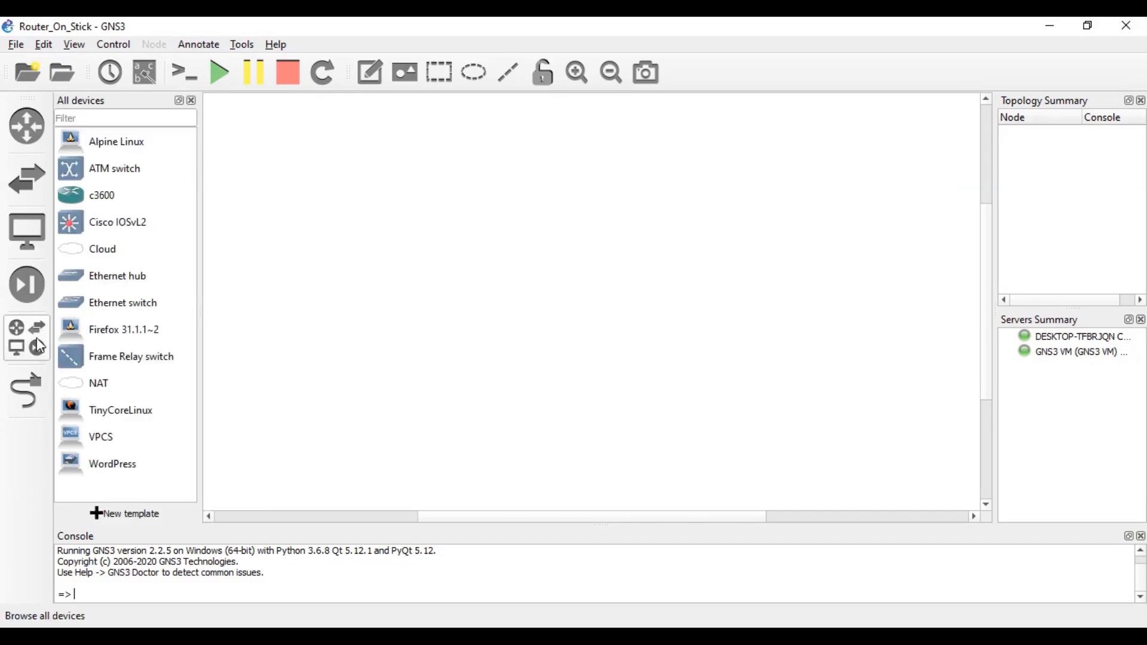
{"action": "left_click_drag", "start_coordinate": [77, 226], "coordinate": [556, 273]}
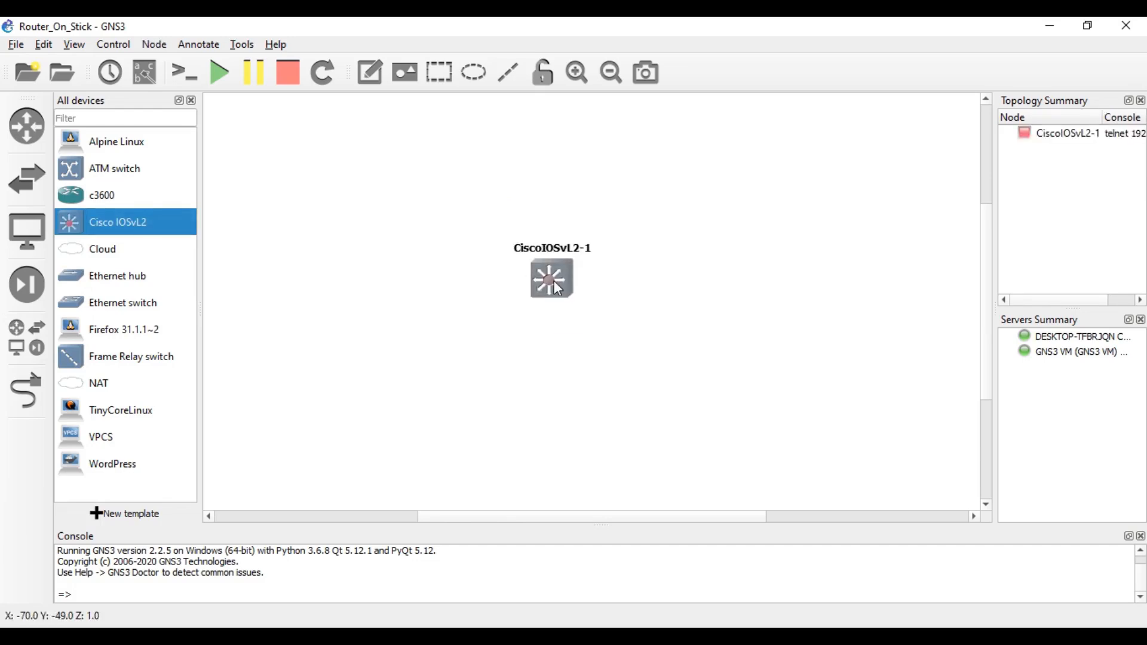
{"action": "left_click_drag", "start_coordinate": [135, 203], "coordinate": [549, 175]}
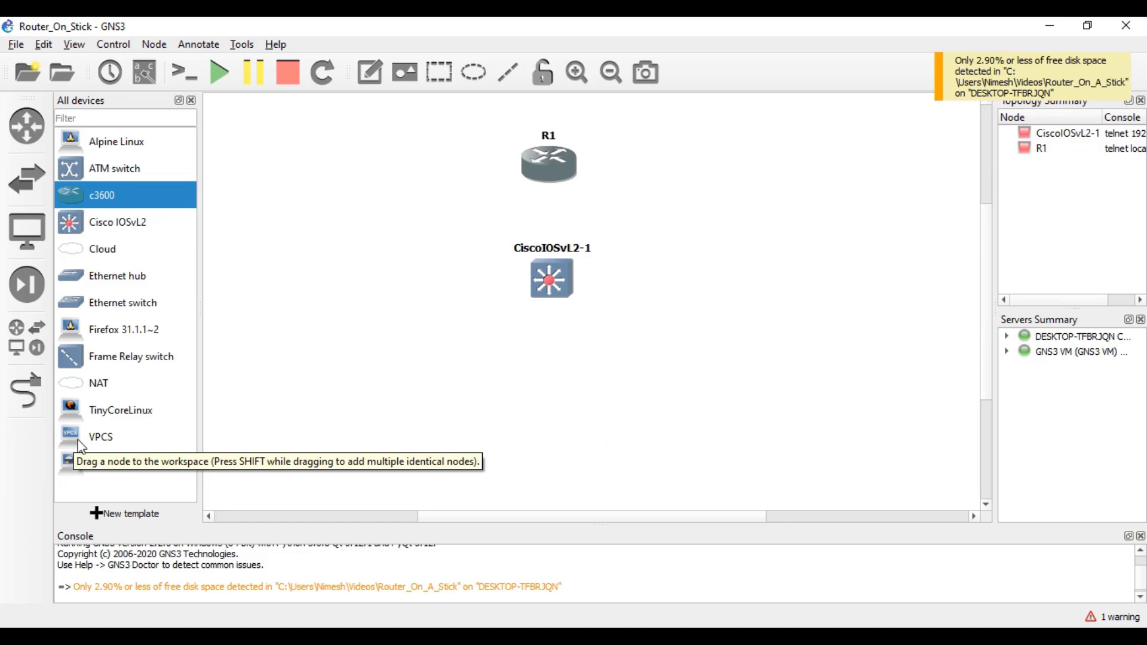
- Add two VPCS computers, PC1 and PC2, one below the other to the left of the switch
{"action": "left_click_drag", "start_coordinate": [82, 447], "coordinate": [548, 387]}
{"action": "left_click", "coordinate": [542, 352]}
{"action": "left_click_drag", "start_coordinate": [422, 393], "coordinate": [339, 311]}
{"action": "left_click_drag", "start_coordinate": [73, 441], "coordinate": [354, 392]}
{"action": "left_click", "coordinate": [528, 351]}
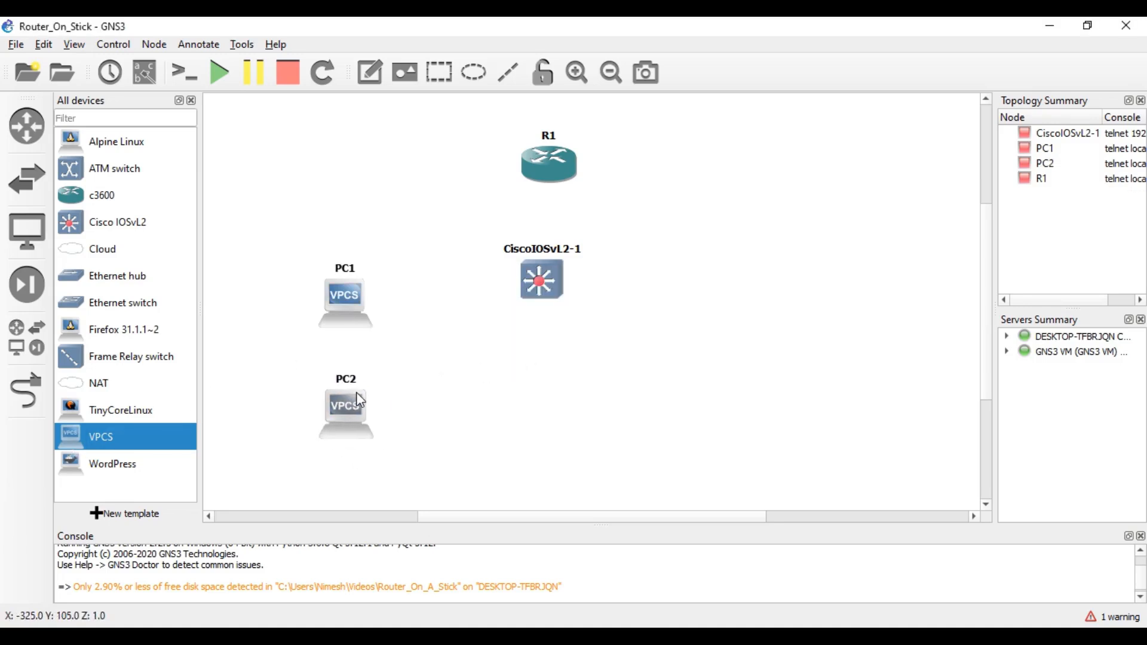
- Add two VPCS computers, PC3 and PC4, one below the other to the right of the switch, and nudge router R1 slightly left
{"action": "left_click_drag", "start_coordinate": [144, 442], "coordinate": [712, 308]}
{"action": "left_click", "coordinate": [559, 356]}
{"action": "left_click_drag", "start_coordinate": [745, 357], "coordinate": [740, 301]}
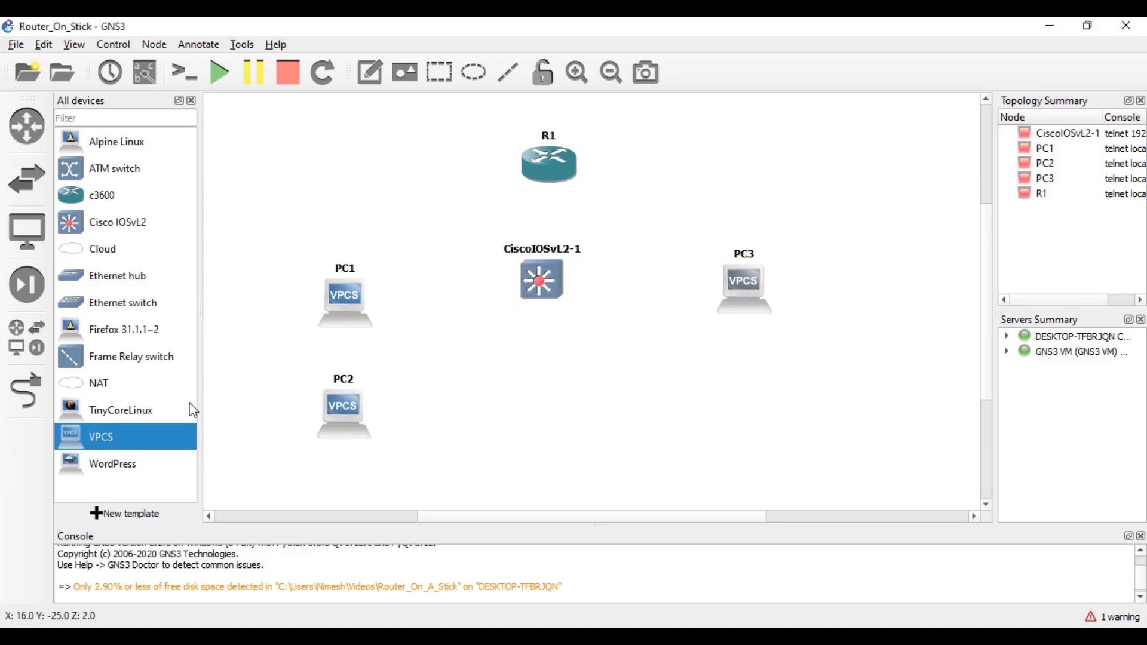
{"action": "left_click_drag", "start_coordinate": [77, 424], "coordinate": [762, 403]}
{"action": "left_click", "coordinate": [560, 354]}
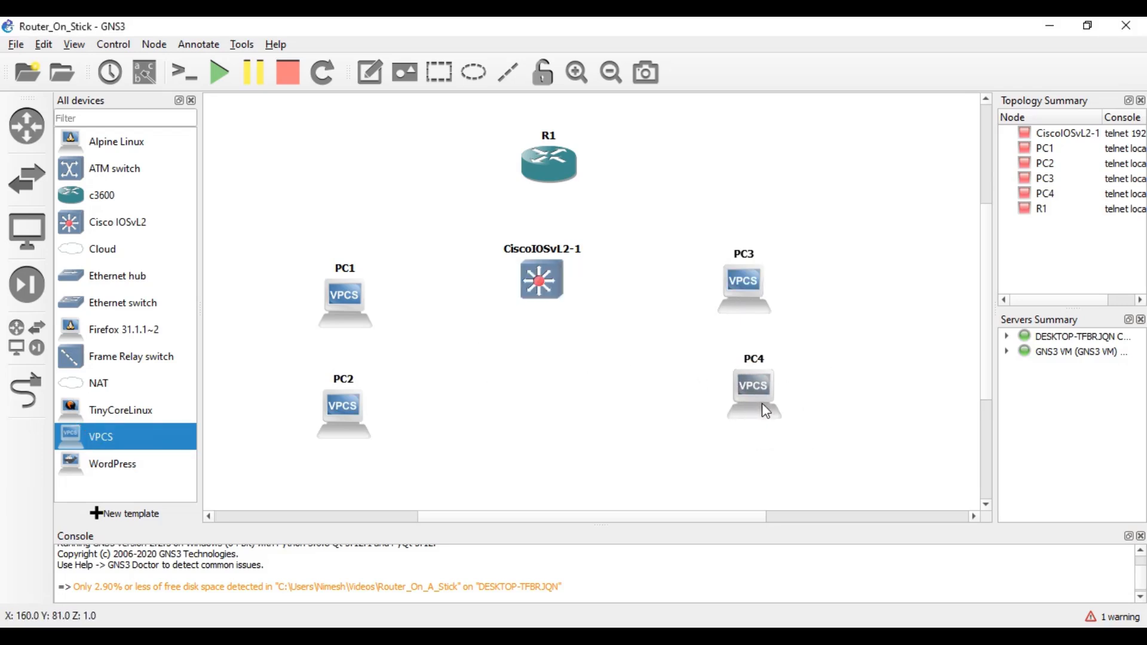
{"action": "left_click_drag", "start_coordinate": [566, 181], "coordinate": [555, 179]}
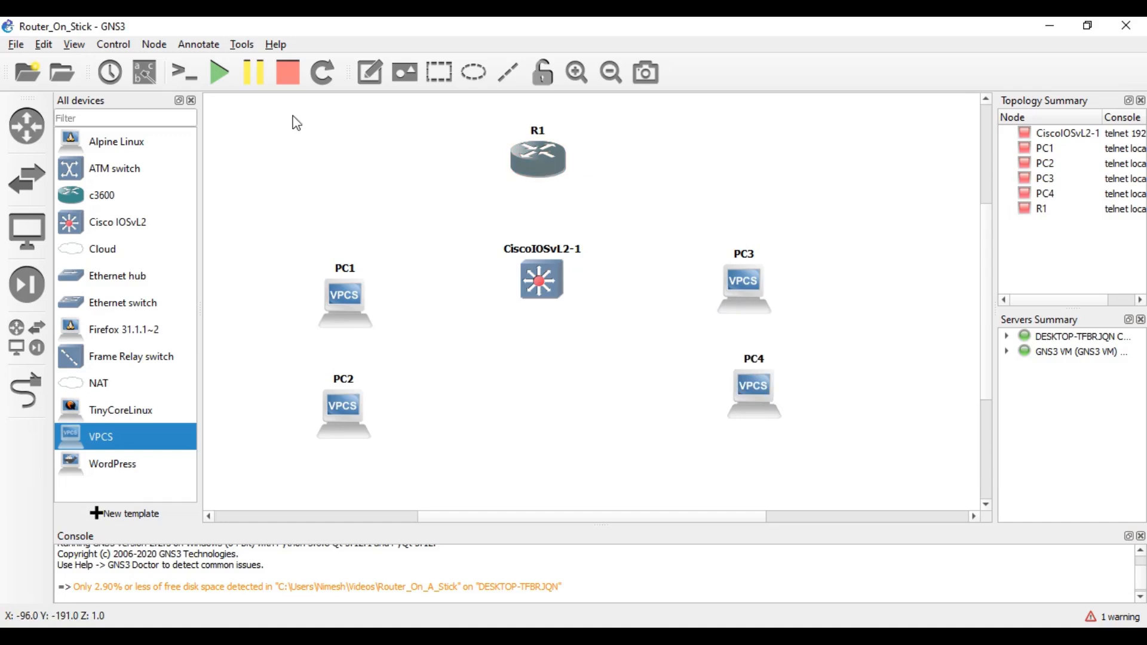
- Add a text note vlan10 beside PC1 and PC2 and a note vlan20 beside PC3 and PC4
{"action": "left_click", "coordinate": [370, 72]}
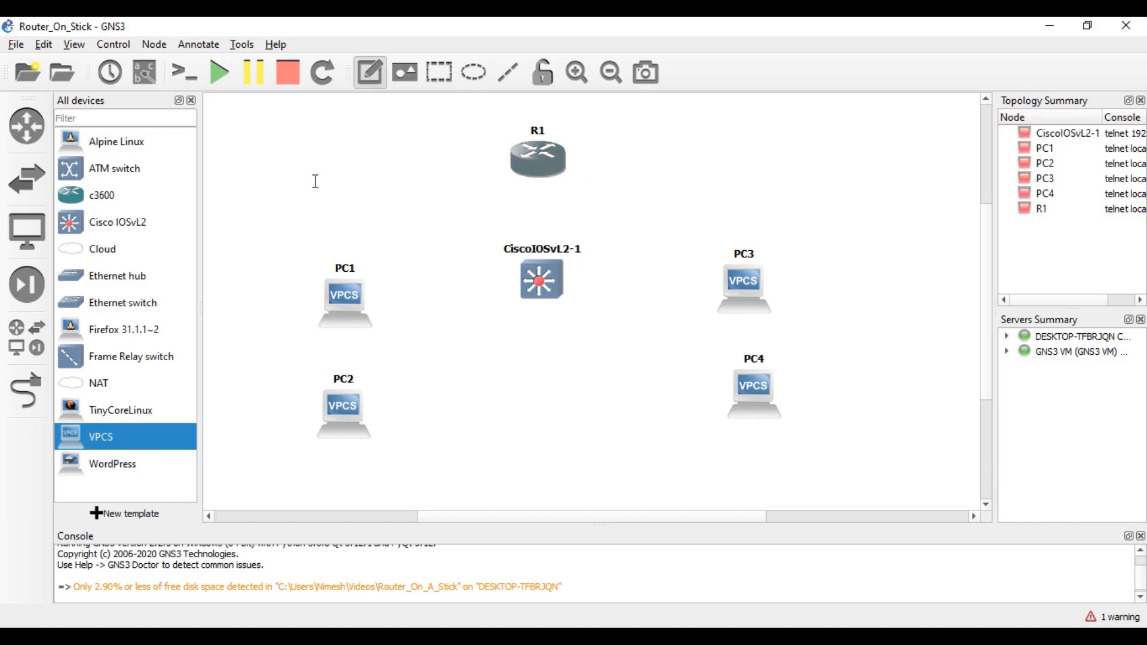
{"action": "left_click", "coordinate": [221, 362]}
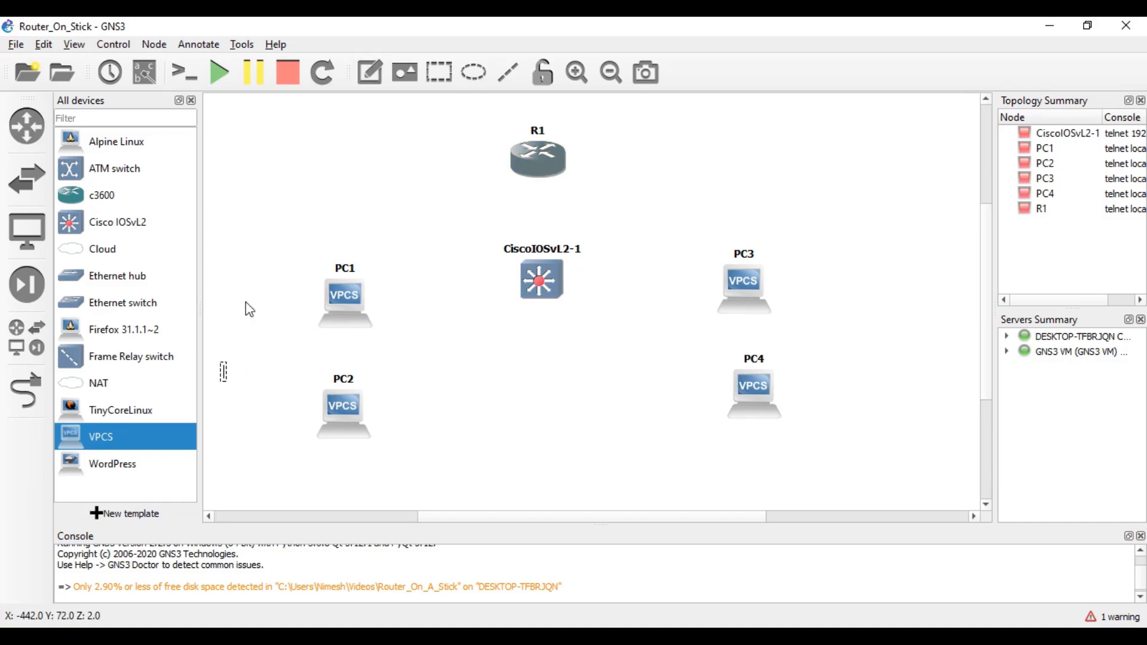
{"action": "type", "text": "vlan10"}
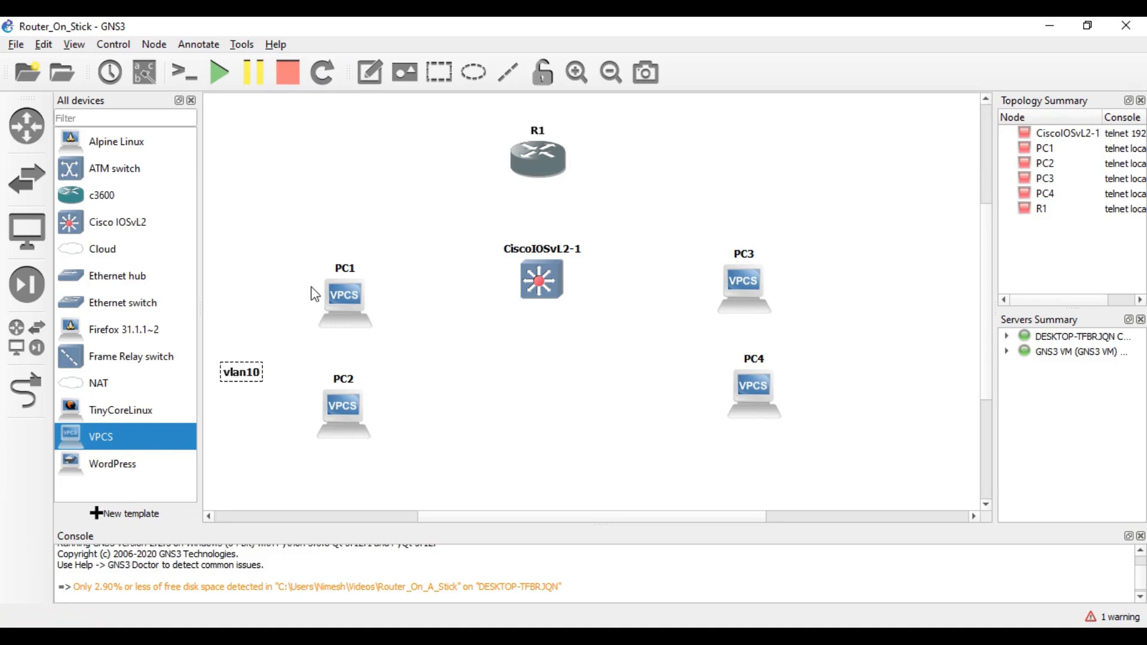
{"action": "left_click", "coordinate": [372, 86]}
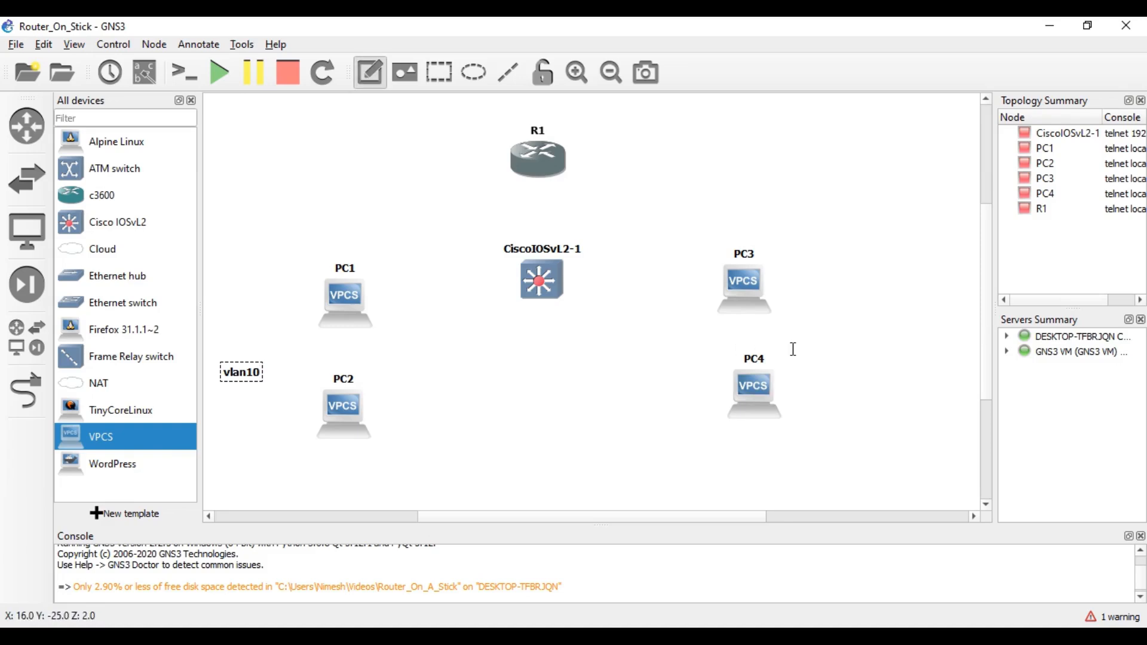
{"action": "left_click", "coordinate": [804, 335]}
{"action": "type", "text": "vlan20"}
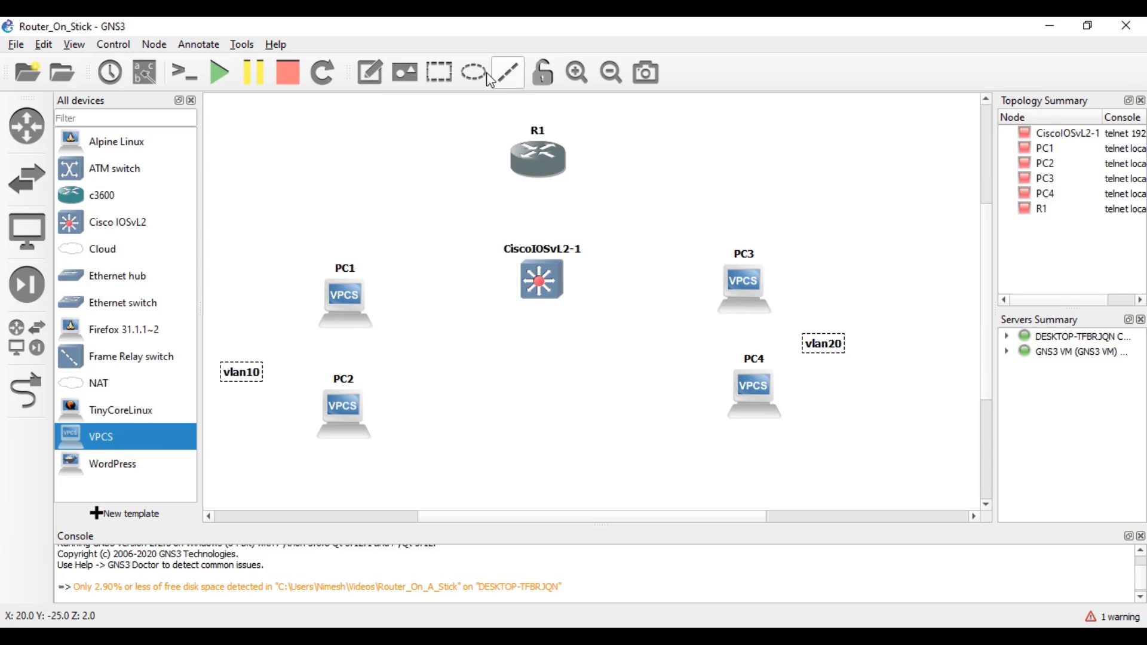
{"action": "left_click", "coordinate": [371, 71]}
{"action": "left_click", "coordinate": [270, 299]}
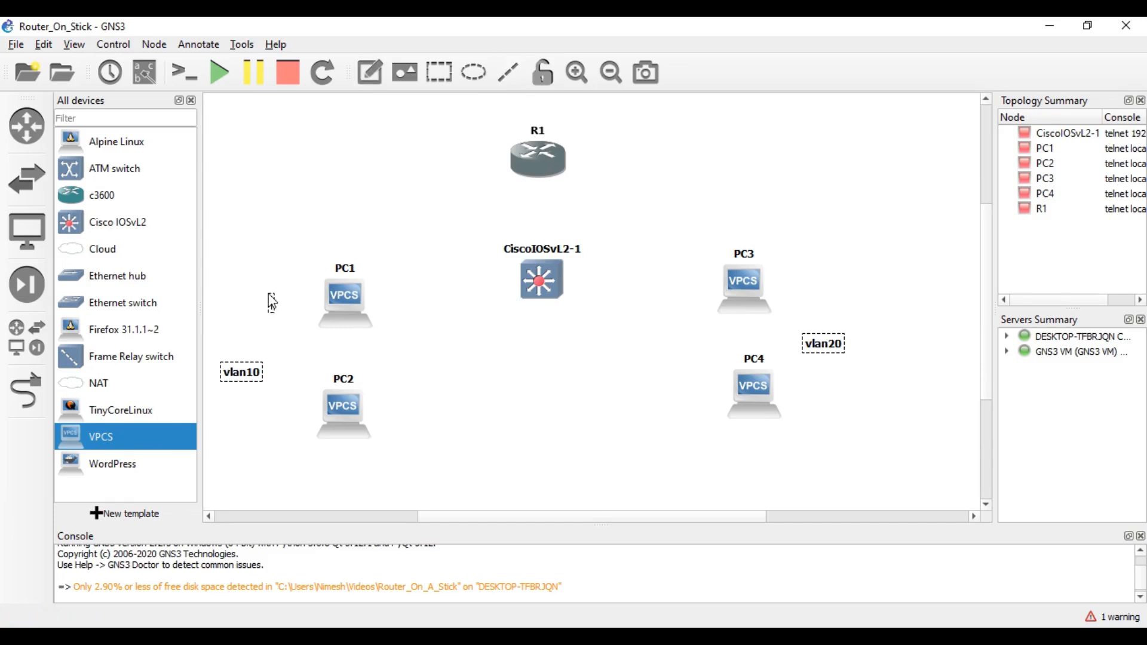
{"action": "type", "text": "10.0.0."}
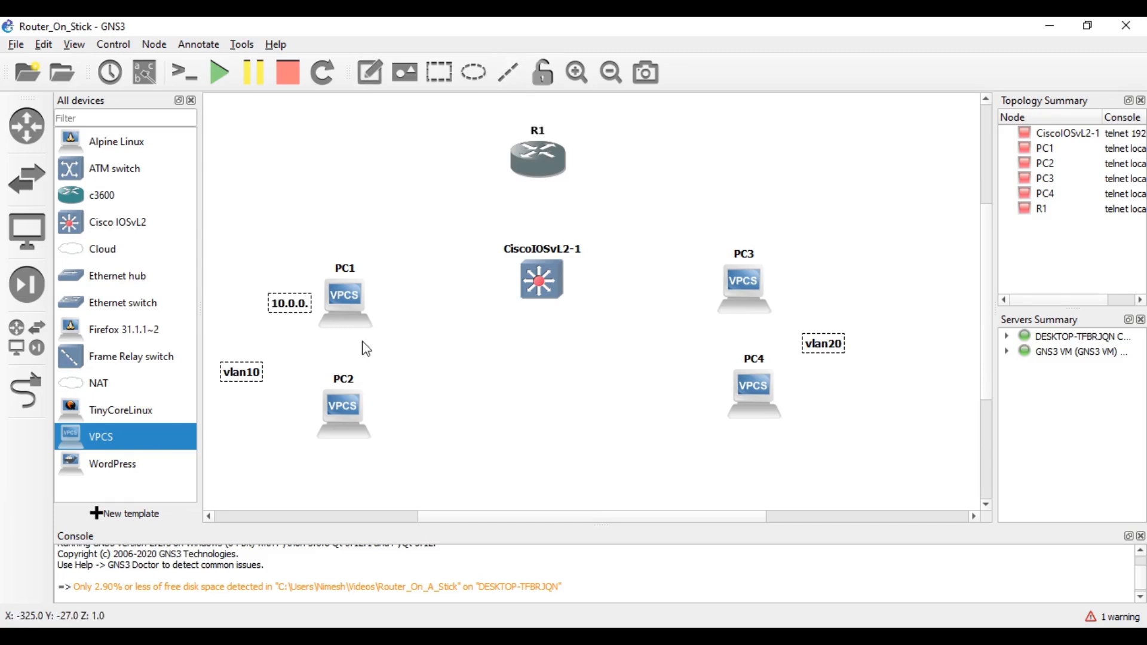
{"action": "type", "text": "2/24"}
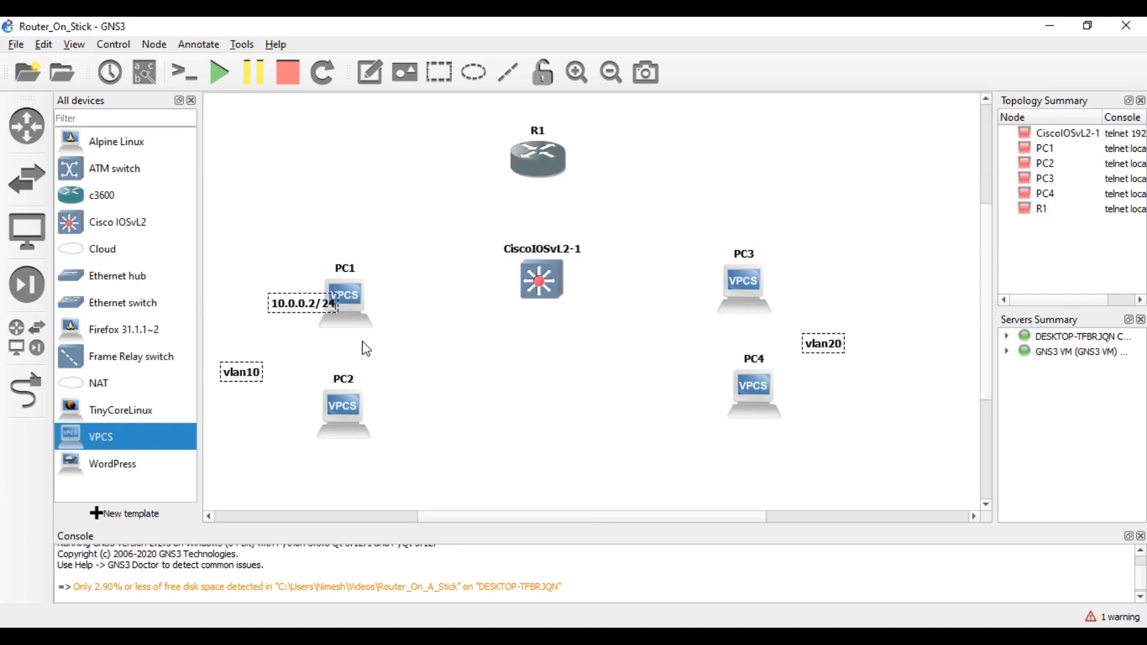
{"action": "left_click_drag", "start_coordinate": [301, 312], "coordinate": [278, 306]}
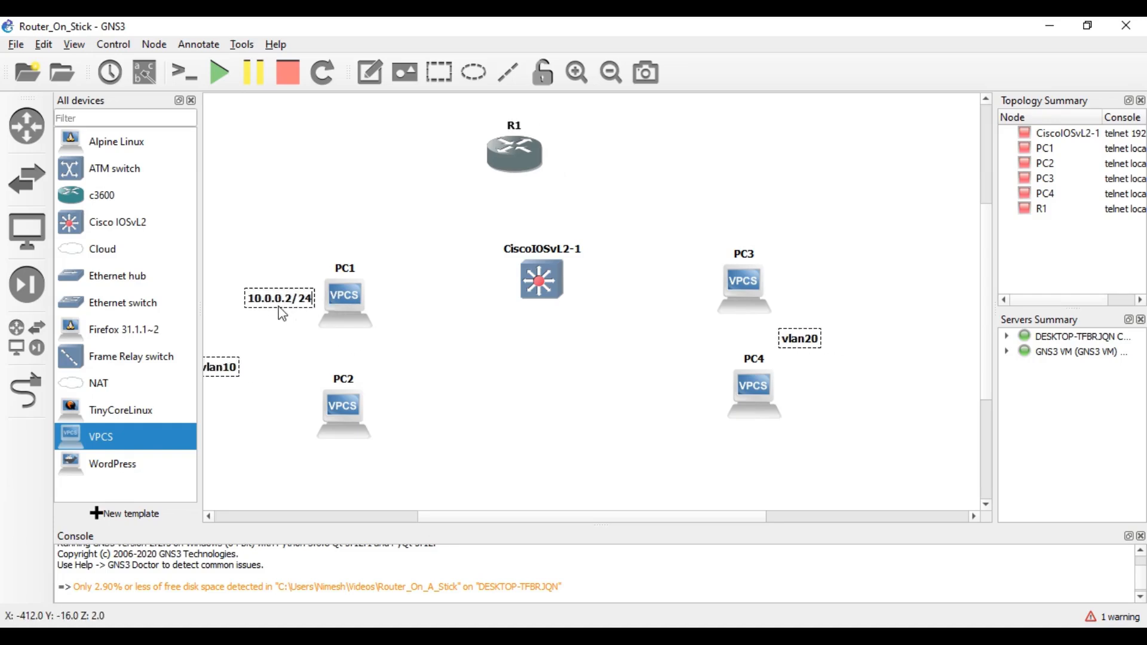
{"action": "key", "text": "ctrl+z"}
- Move the vlan10 and vlan20 notes closer to their PC pairs, close the device list, and align router R1 above the switch
{"action": "left_click", "coordinate": [219, 373]}
{"action": "left_click_drag", "start_coordinate": [218, 377], "coordinate": [273, 369]}
{"action": "left_click_drag", "start_coordinate": [812, 351], "coordinate": [833, 352]}
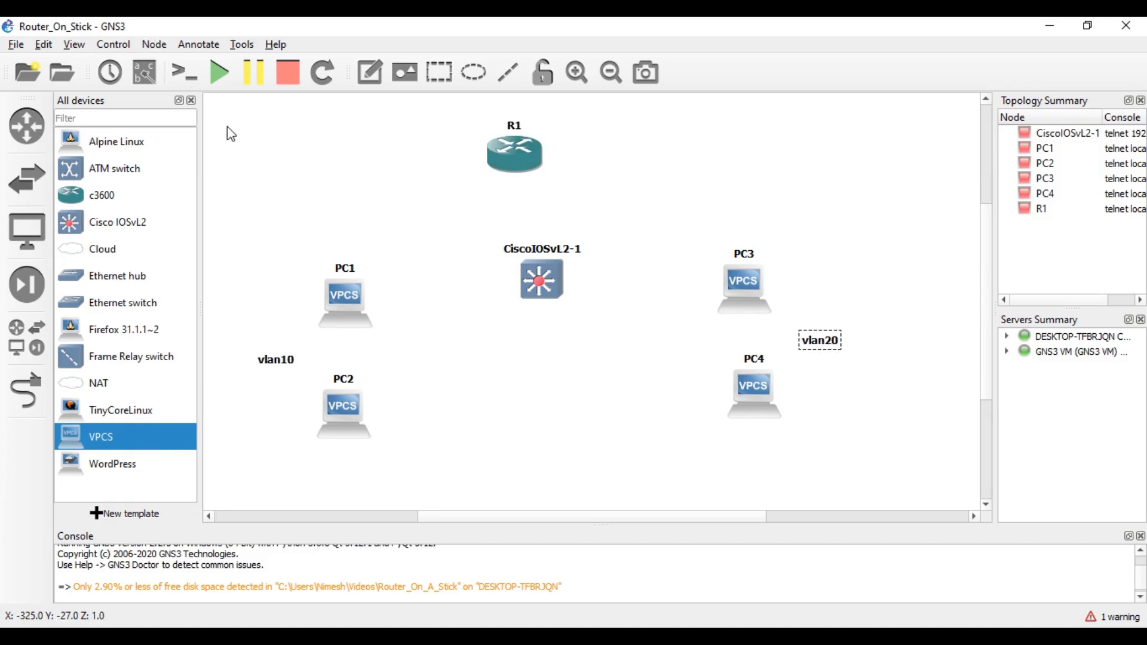
{"action": "left_click", "coordinate": [191, 100]}
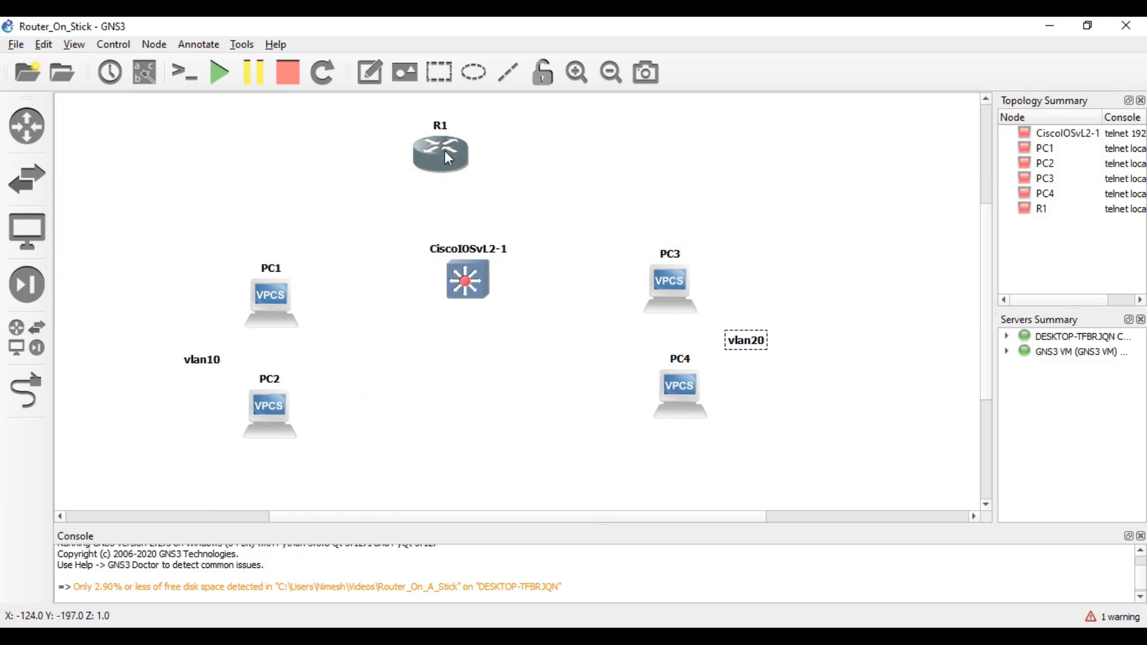
{"action": "left_click_drag", "start_coordinate": [444, 151], "coordinate": [465, 153]}
- Add a two-line text note left of PC1 with address 10.0.0.2/24 and gateway 10.0.0.1
{"action": "left_click", "coordinate": [370, 73]}
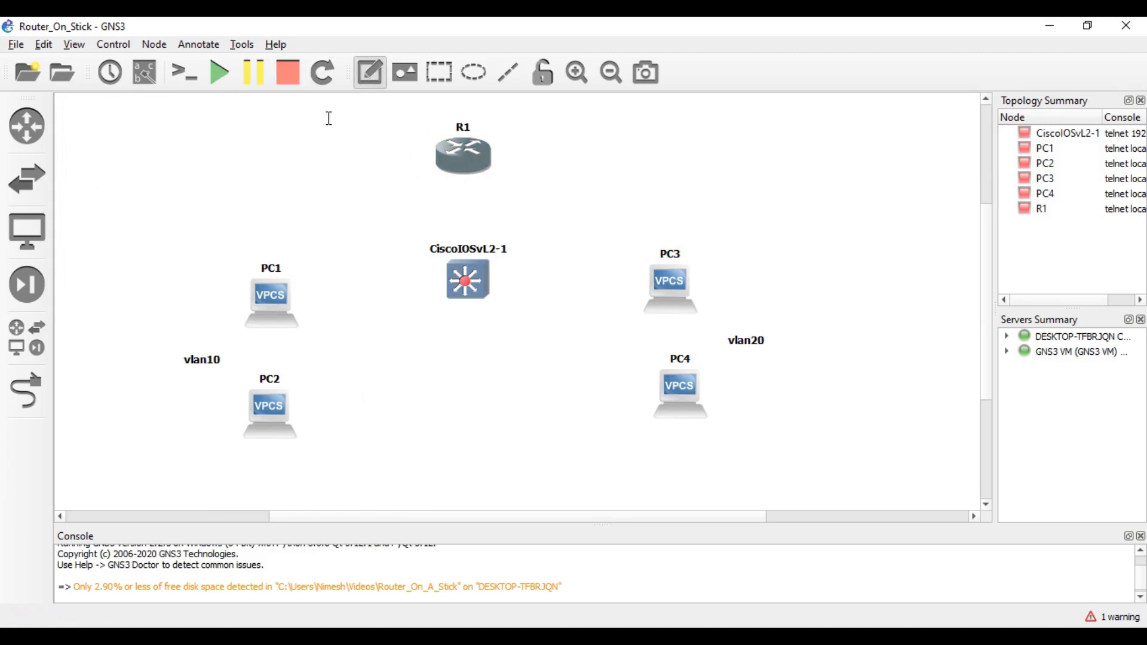
{"action": "left_click", "coordinate": [183, 282]}
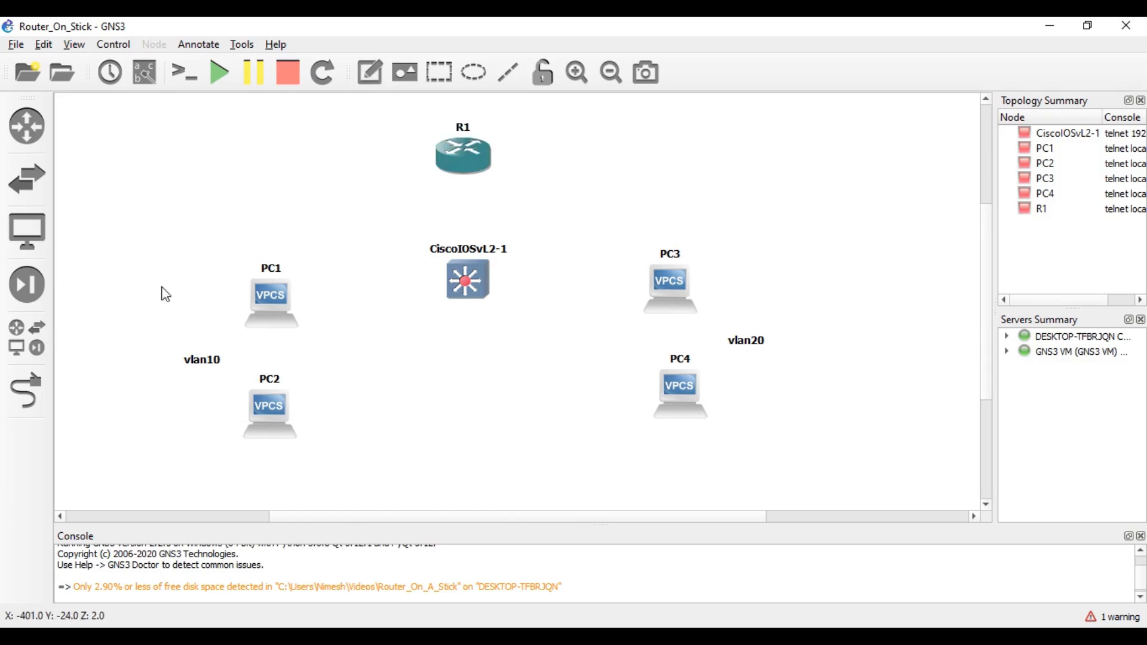
{"action": "left_click", "coordinate": [370, 73]}
{"action": "left_click", "coordinate": [174, 287]}
{"action": "type", "text": "10.2"}
{"action": "key", "text": "BackSpace"}
{"action": "key", "text": "BackSpace"}
{"action": "type", "text": ".0.0.2/24"}
{"action": "key", "text": "Return"}
{"action": "type", "text": "10.0.0.1"}
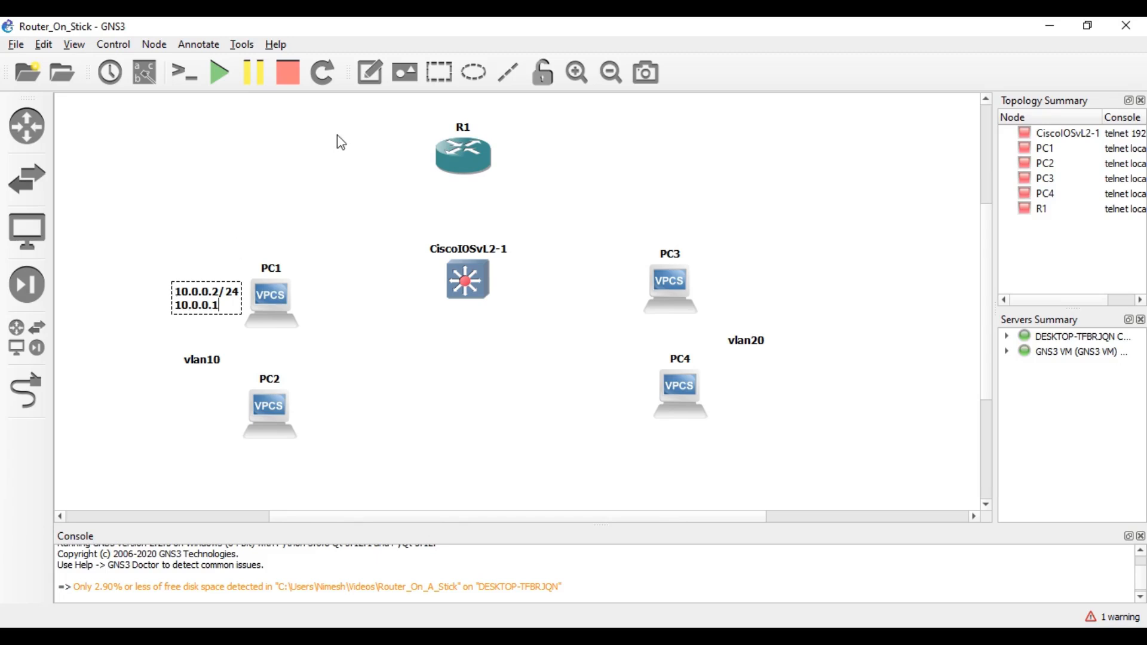
- Add a two-line text note reading 10.0.0.3/24 and 10.0.0.1 left of PC2, and shift it clear of the PC
{"action": "left_click", "coordinate": [370, 72]}
{"action": "left_click", "coordinate": [181, 412]}
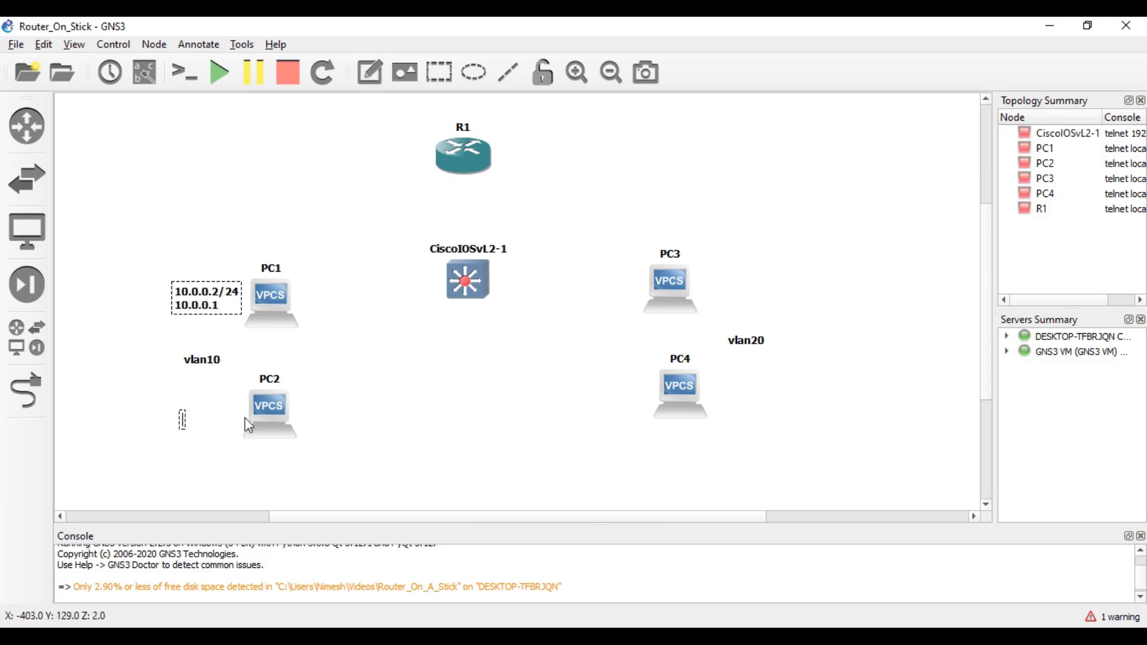
{"action": "type", "text": "10.0.0.3/24"}
{"action": "key", "text": "Return"}
{"action": "type", "text": "10.0.0."}
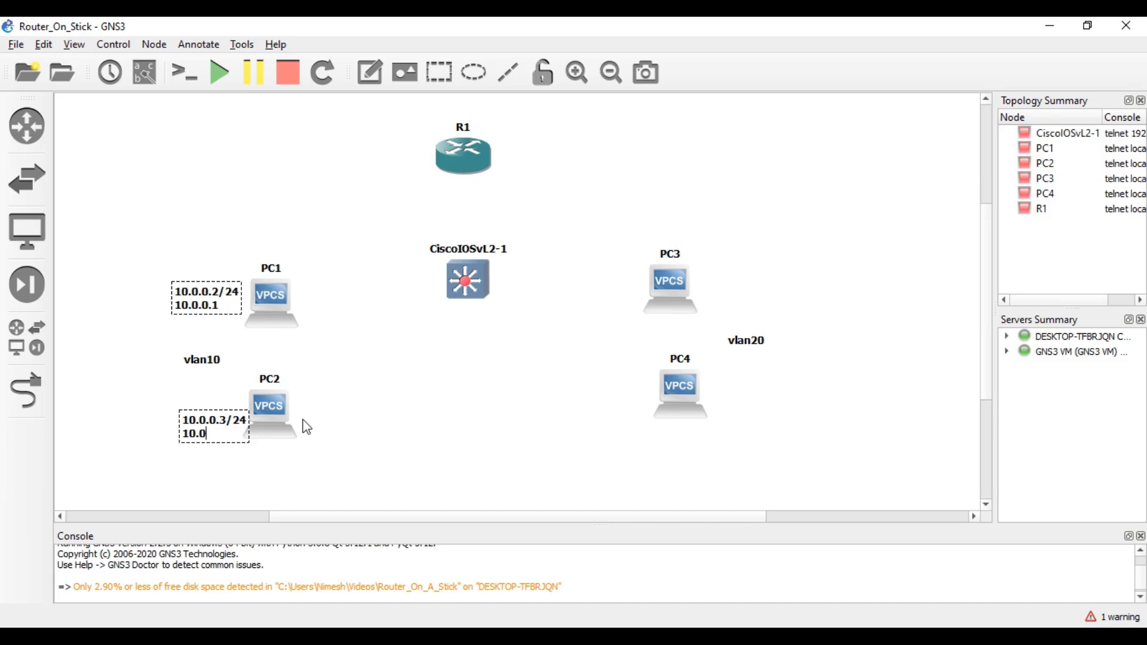
{"action": "type", "text": "1"}
{"action": "left_click", "coordinate": [308, 471]}
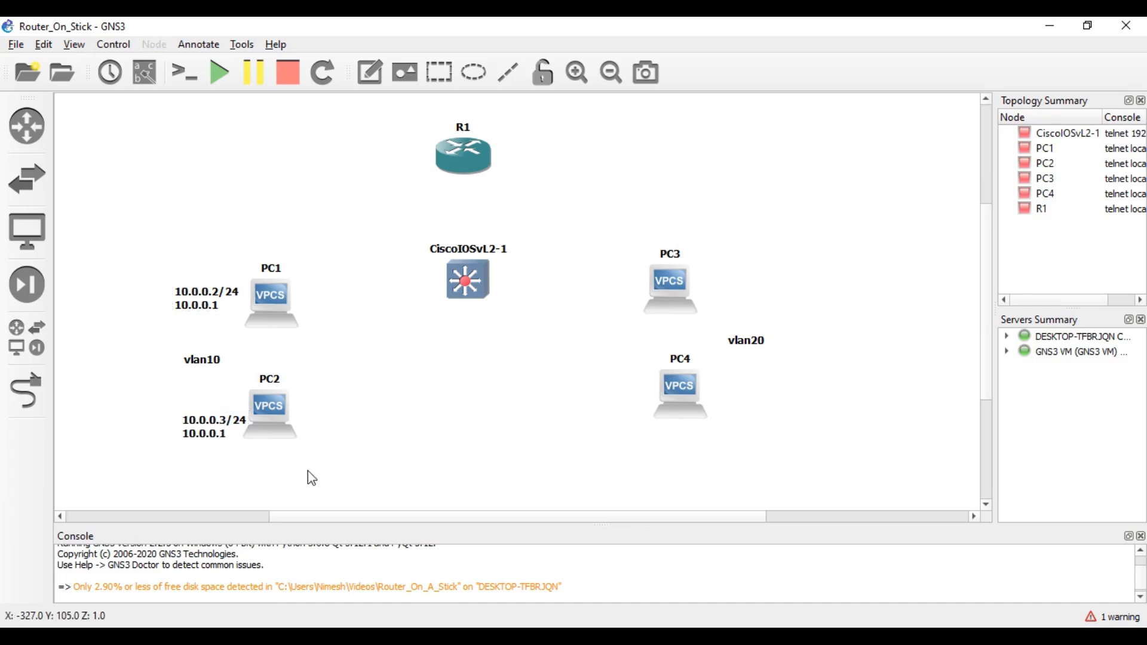
{"action": "left_click_drag", "start_coordinate": [220, 441], "coordinate": [206, 434]}
- Add a two-line text note right of PC3 with address 20.0.0.2/24 and gateway 20.0.0.1
{"action": "left_click", "coordinate": [370, 72]}
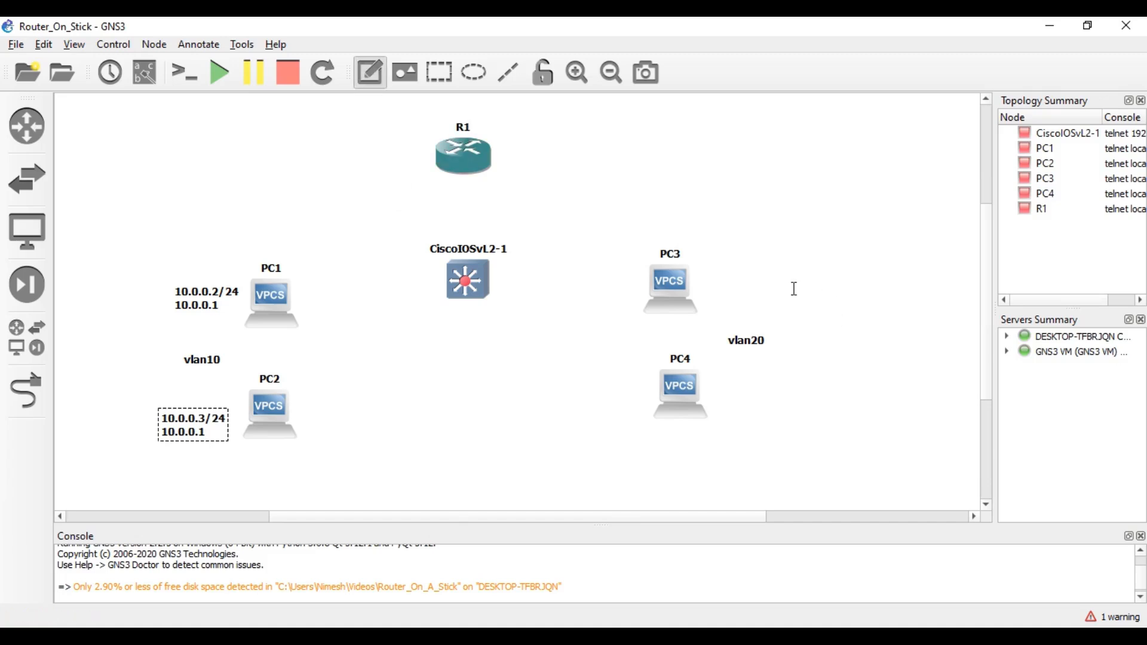
{"action": "left_click", "coordinate": [720, 264]}
{"action": "type", "text": "10."}
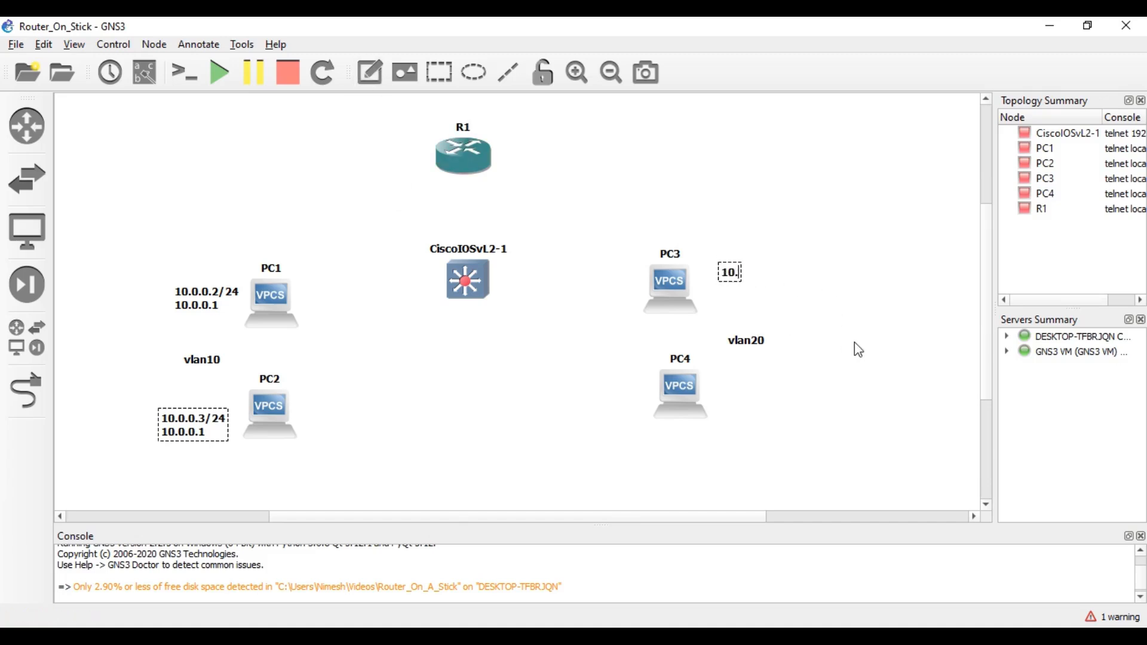
{"action": "key", "text": "BackSpace"}
{"action": "key", "text": "BackSpace"}
{"action": "key", "text": "BackSpace"}
{"action": "type", "text": "20.0.0.2/24"}
{"action": "key", "text": "Return"}
{"action": "type", "text": "20.0.0.1"}
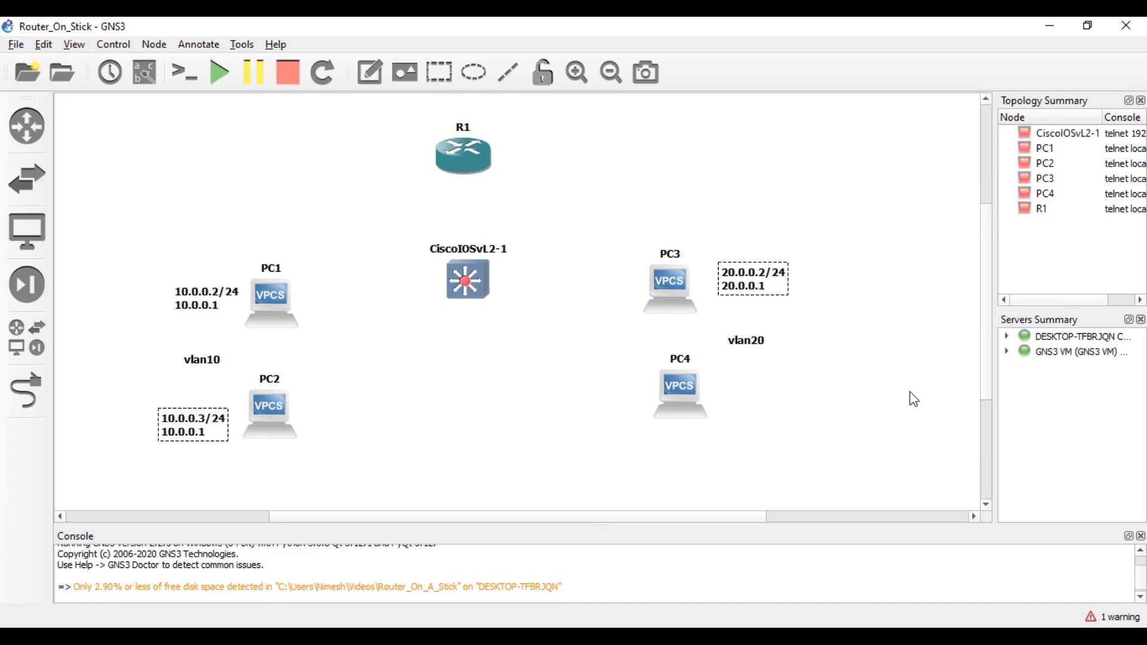
{"action": "left_click", "coordinate": [950, 427]}
- Add a two-line text note right of PC4 with address 20.0.0.3/24 and gateway 20.0.0.1
{"action": "left_click", "coordinate": [370, 72]}
{"action": "left_click", "coordinate": [730, 388]}
{"action": "type", "text": "20.0"}
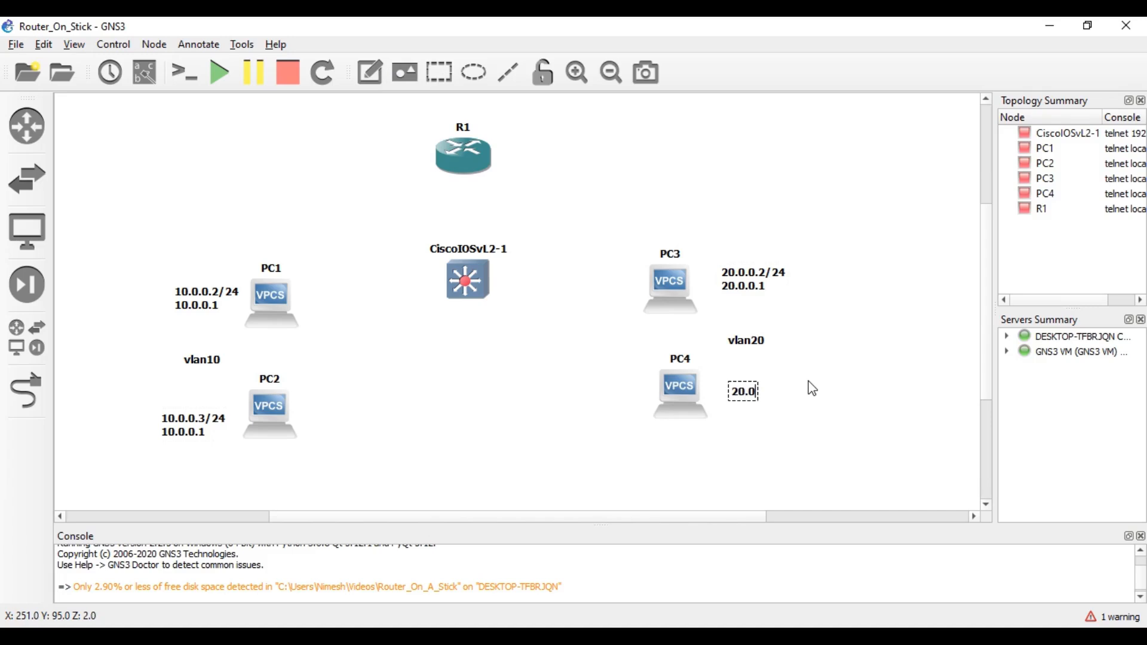
{"action": "type", "text": ".0.3/24"}
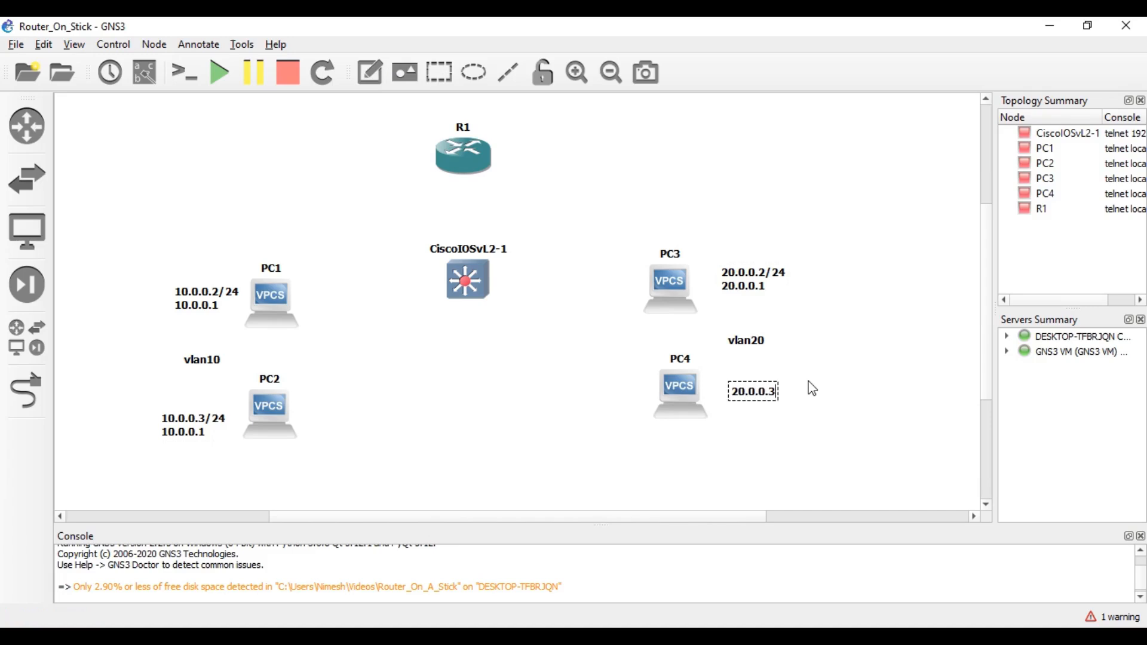
{"action": "key", "text": "Return"}
{"action": "type", "text": "20.0.0.1"}
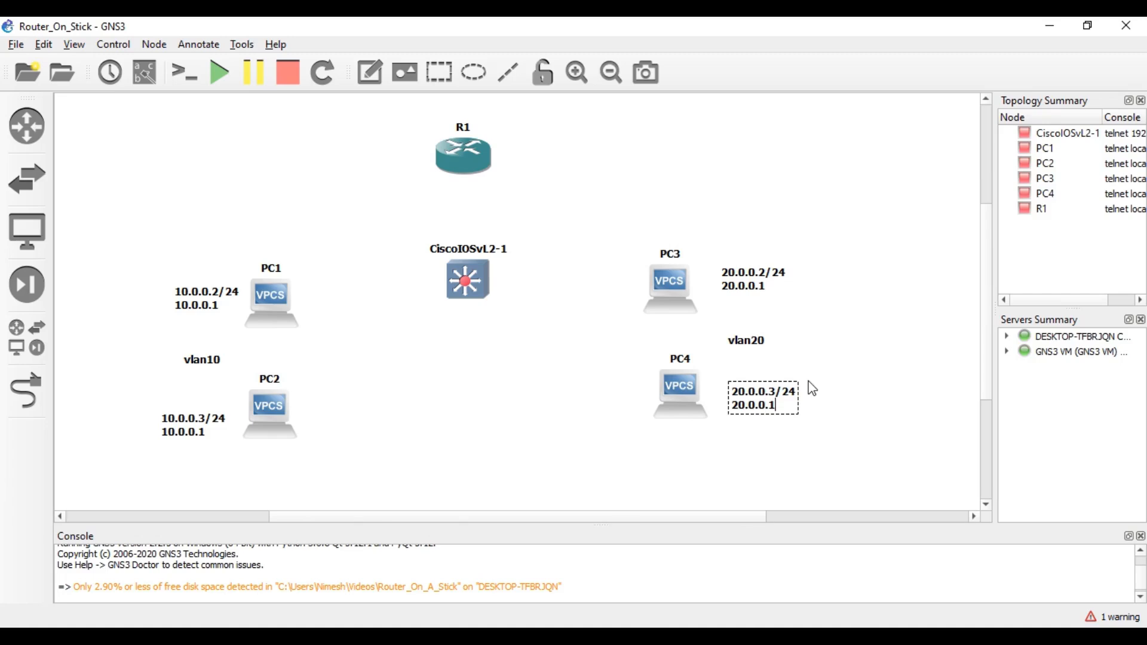
{"action": "left_click", "coordinate": [841, 323]}
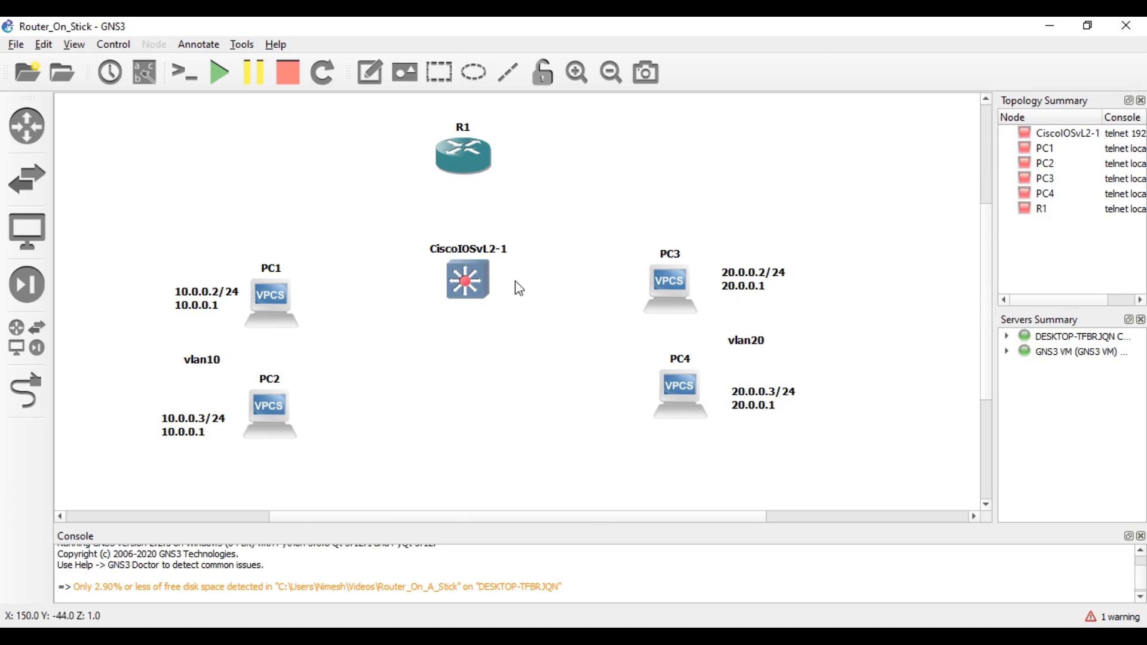
- Nudge the switch under R1 and link PC1's Ethernet0 to the switch's Gi0/0 port
{"action": "mouse_move", "coordinate": [485, 295]}
{"action": "left_mouse_down"}
{"action": "mouse_move", "coordinate": [495, 371]}
{"action": "mouse_move", "coordinate": [491, 315]}
{"action": "mouse_move", "coordinate": [470, 291]}
{"action": "left_mouse_up"}
{"action": "left_click", "coordinate": [27, 391]}
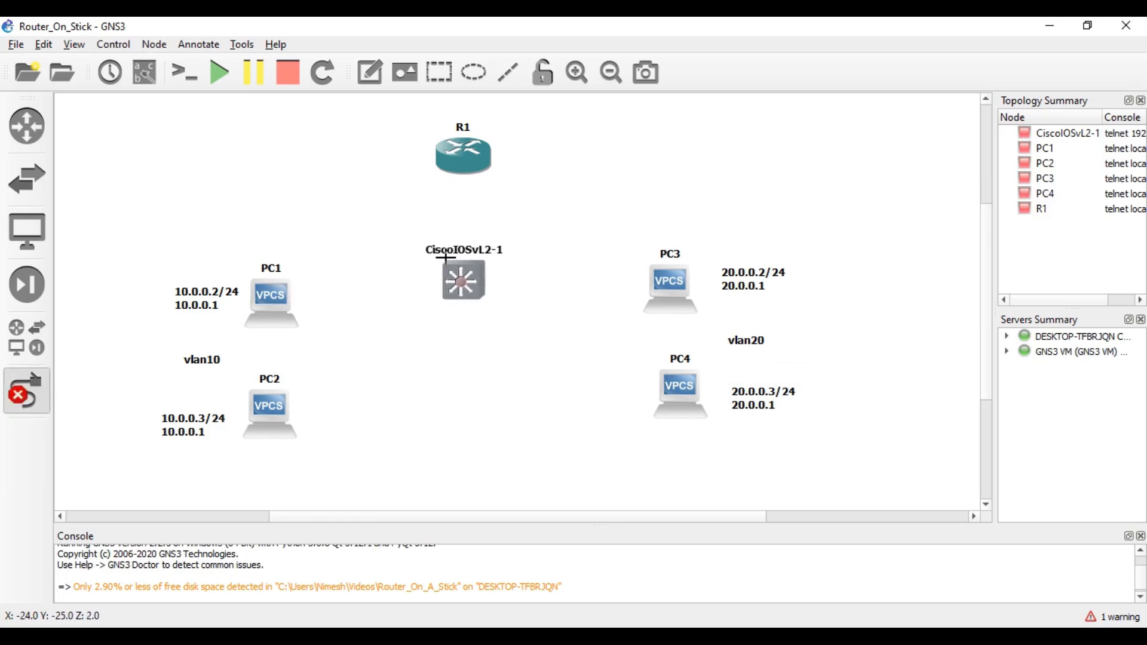
{"action": "left_click", "coordinate": [273, 297]}
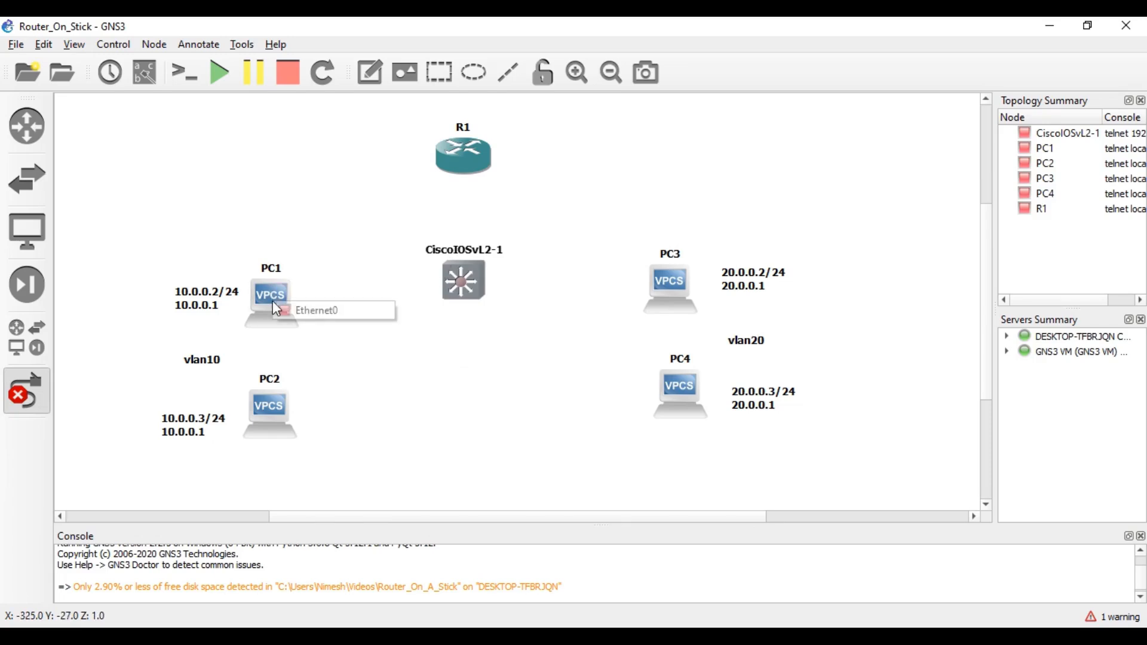
{"action": "left_click", "coordinate": [326, 310]}
{"action": "left_click", "coordinate": [467, 277]}
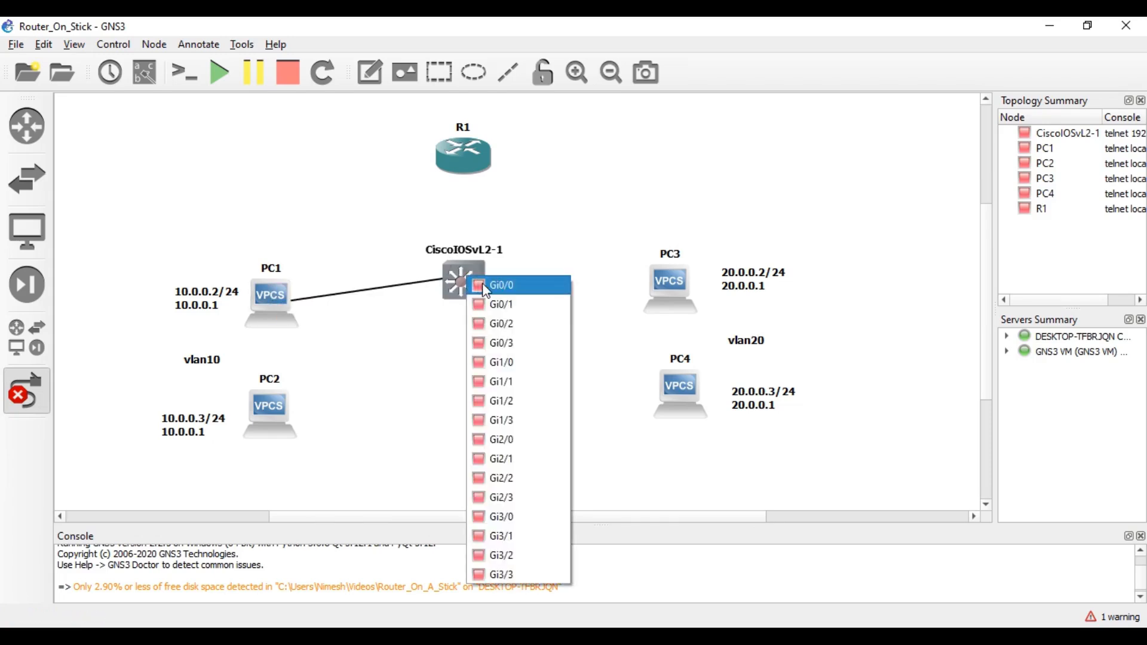
{"action": "left_click", "coordinate": [482, 282]}
- Link PC2 to a free port on the CiscoIOSvL2-1 switch
{"action": "left_click", "coordinate": [281, 407]}
{"action": "left_click", "coordinate": [313, 417]}
{"action": "left_click", "coordinate": [457, 298]}
{"action": "left_click", "coordinate": [472, 323]}
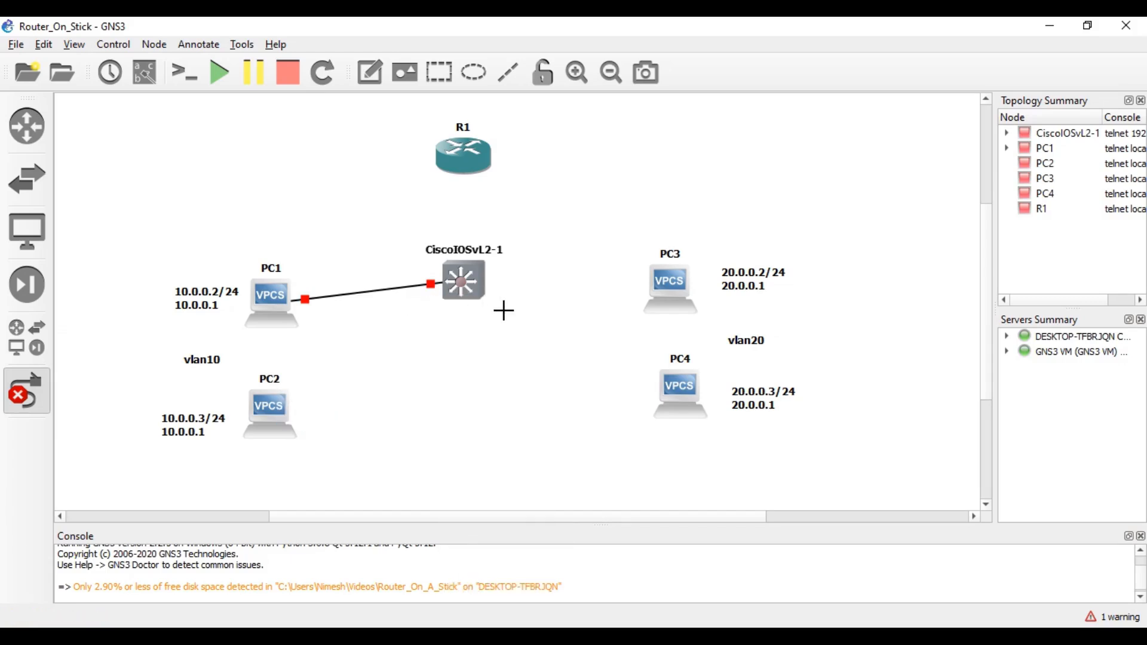
- Link the switch's Gi0/2 port to PC3's Ethernet0 port
{"action": "left_click", "coordinate": [491, 279]}
{"action": "left_click", "coordinate": [512, 323]}
{"action": "left_click", "coordinate": [667, 299]}
{"action": "left_click", "coordinate": [699, 297]}
- Link the switch's Gi0/3 port to PC4's Ethernet0 port
{"action": "left_click", "coordinate": [472, 288]}
{"action": "left_click", "coordinate": [514, 358]}
{"action": "left_click", "coordinate": [678, 389]}
{"action": "left_click", "coordinate": [711, 401]}
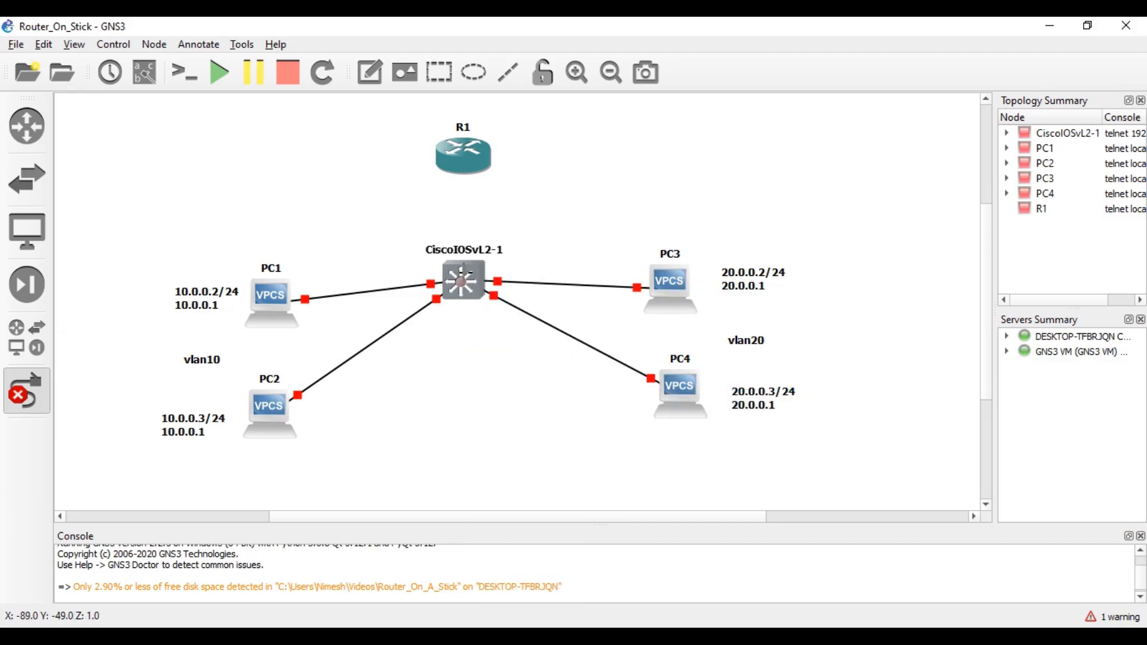
- Link the switch's Gi1/0 port to R1's FastEthernet0/0 port and leave link mode
{"action": "left_click", "coordinate": [463, 272]}
{"action": "left_click", "coordinate": [505, 361]}
{"action": "left_click", "coordinate": [466, 166]}
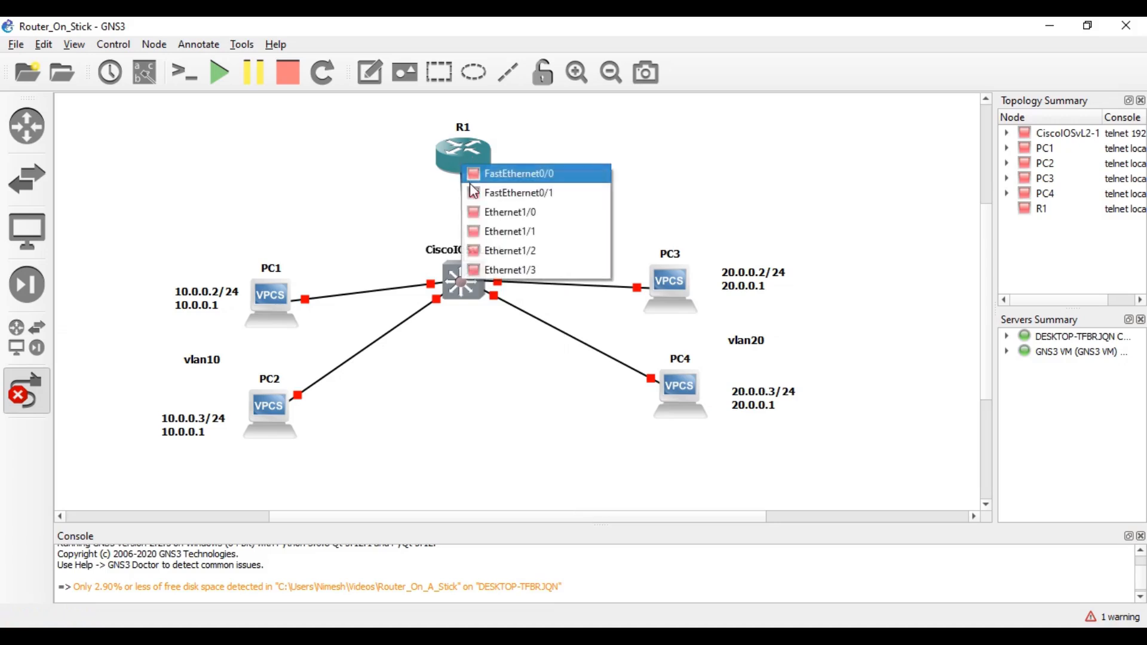
{"action": "left_click", "coordinate": [478, 192]}
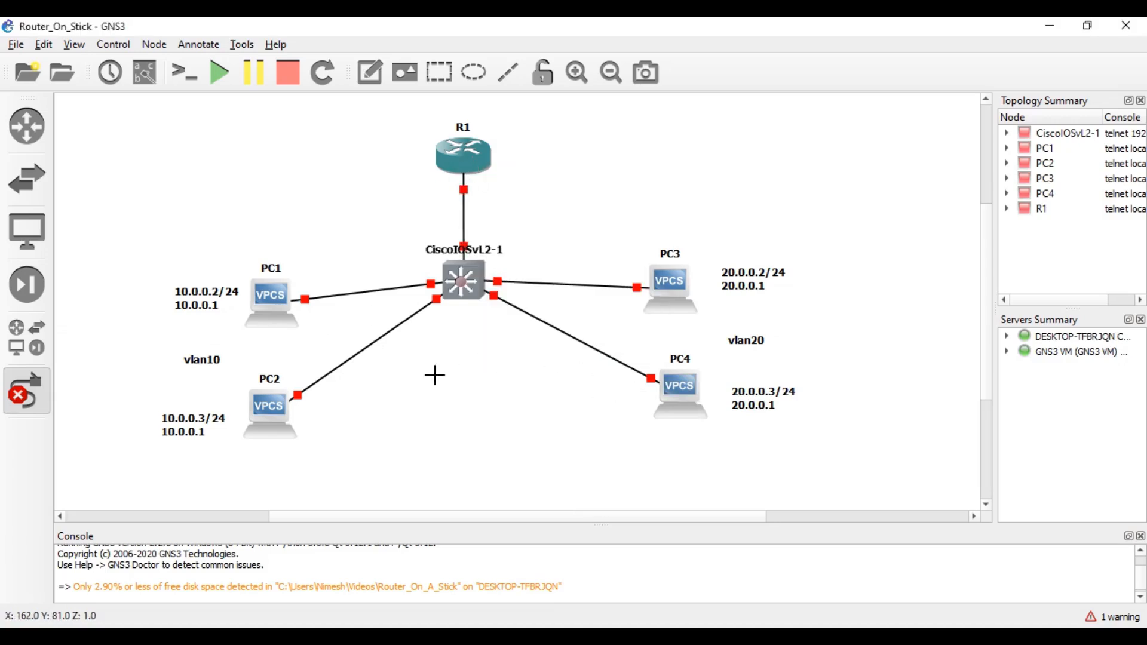
{"action": "left_click", "coordinate": [27, 391]}
- Shift PC3 and PC4 slightly down and move their address notes and the vlan20 label close beside them
{"action": "left_click_drag", "start_coordinate": [684, 407], "coordinate": [640, 432]}
{"action": "left_click_drag", "start_coordinate": [659, 274], "coordinate": [658, 293]}
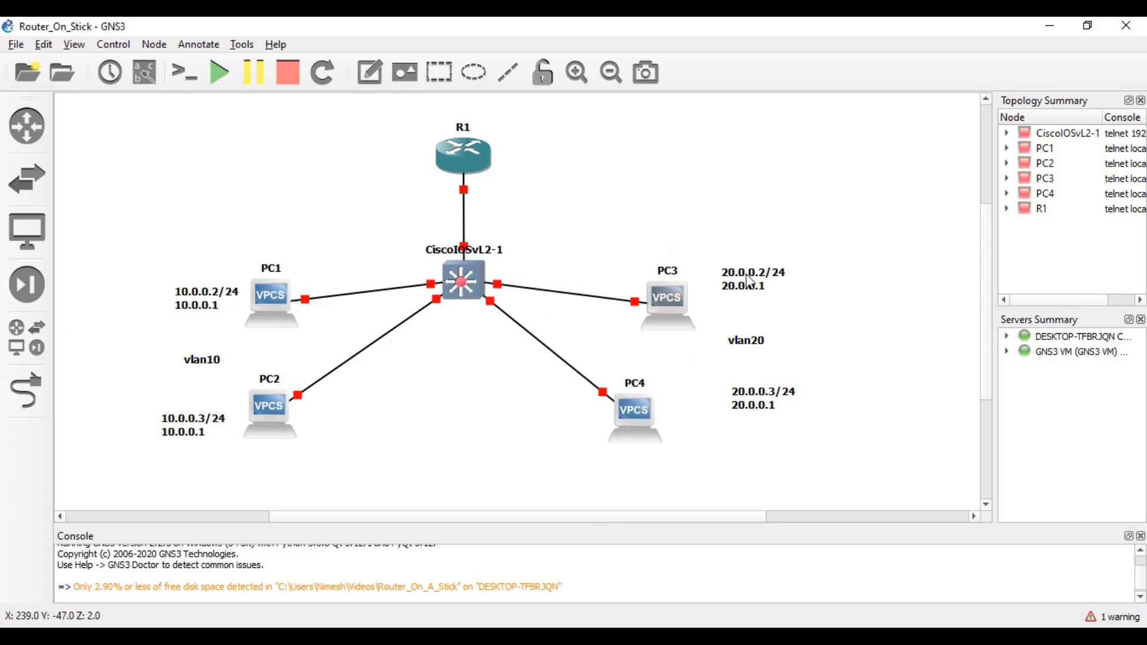
{"action": "left_click_drag", "start_coordinate": [751, 281], "coordinate": [736, 297]}
{"action": "left_click_drag", "start_coordinate": [747, 342], "coordinate": [729, 366]}
{"action": "left_click_drag", "start_coordinate": [657, 428], "coordinate": [686, 420]}
{"action": "left_click_drag", "start_coordinate": [769, 404], "coordinate": [748, 416]}
{"action": "left_click", "coordinate": [855, 381]}
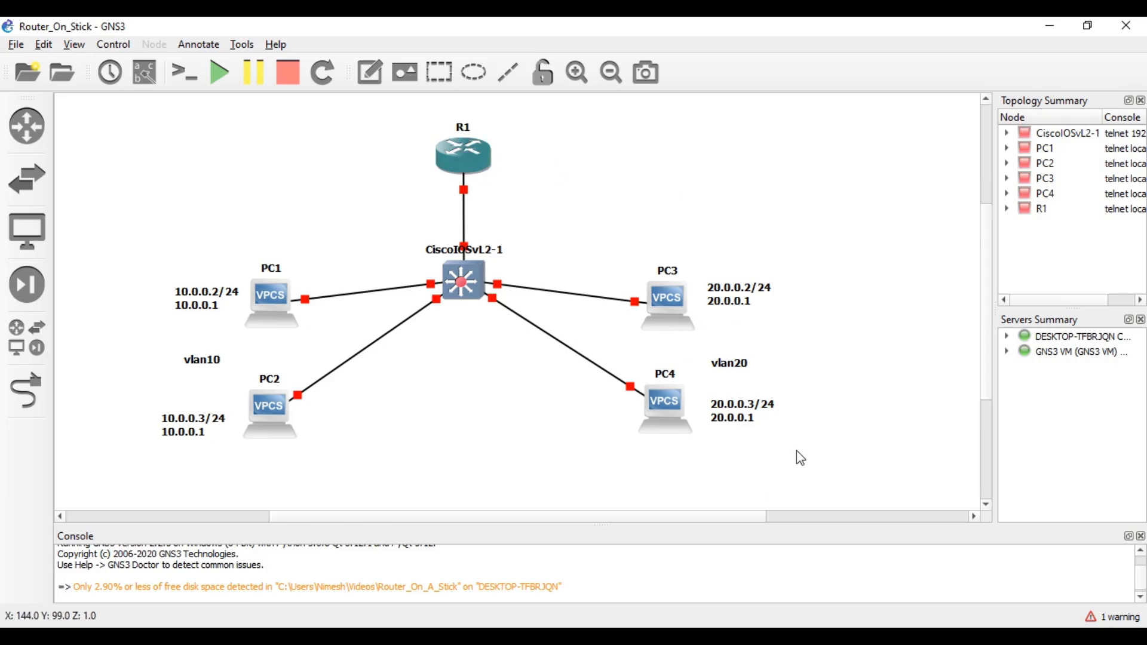
- Start all nodes with interface labels shown, and open a console for every device before minimising the console window
{"action": "left_click", "coordinate": [220, 77]}
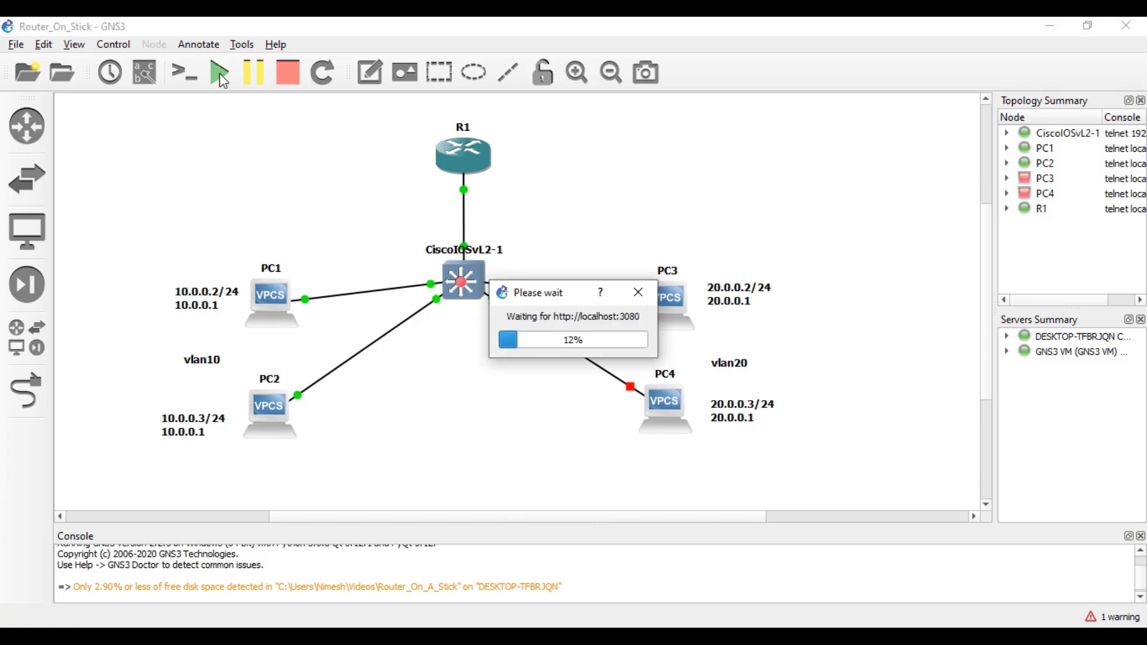
{"action": "left_click", "coordinate": [198, 66]}
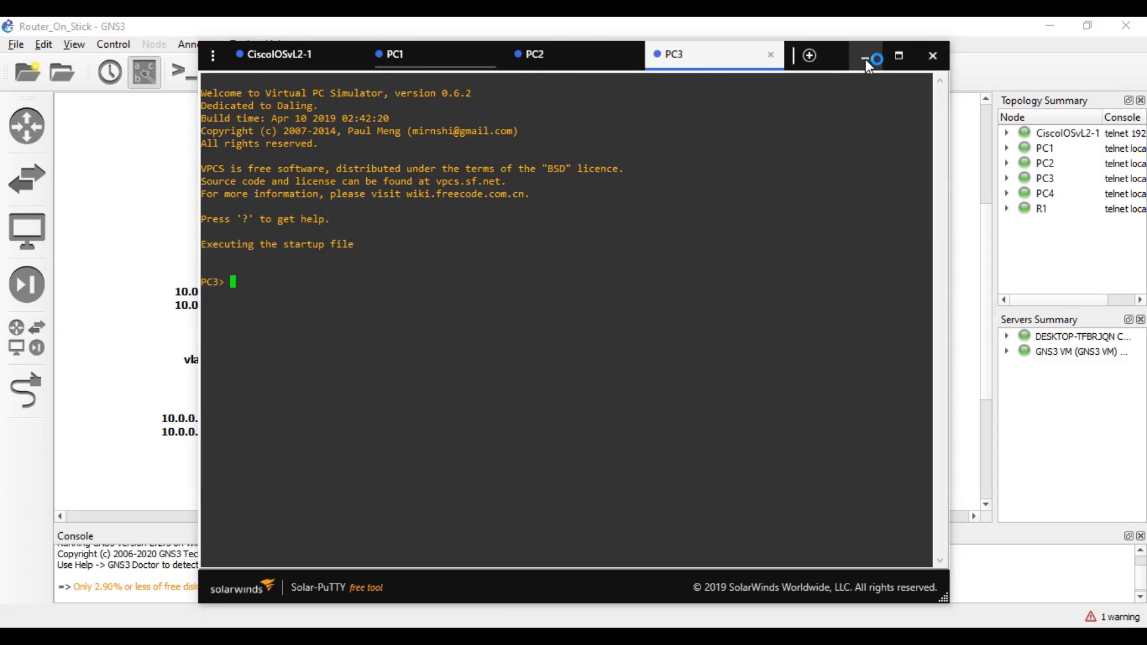
{"action": "left_click", "coordinate": [865, 59]}
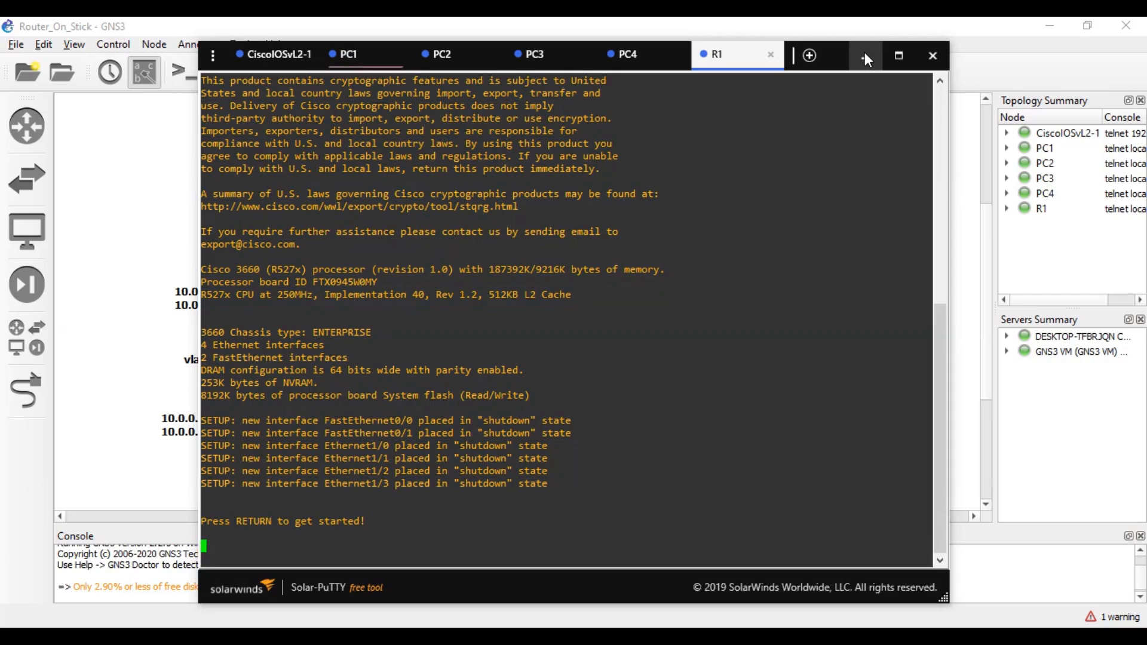
{"action": "left_click", "coordinate": [866, 54]}
- Move the Gi0/1, Gi1/0, Gi0/3 and PC3 and PC4 e0 labels clear of the links and device icons
{"action": "left_click_drag", "start_coordinate": [428, 302], "coordinate": [423, 326]}
{"action": "left_click_drag", "start_coordinate": [524, 303], "coordinate": [443, 233]}
{"action": "left_click_drag", "start_coordinate": [517, 311], "coordinate": [503, 326]}
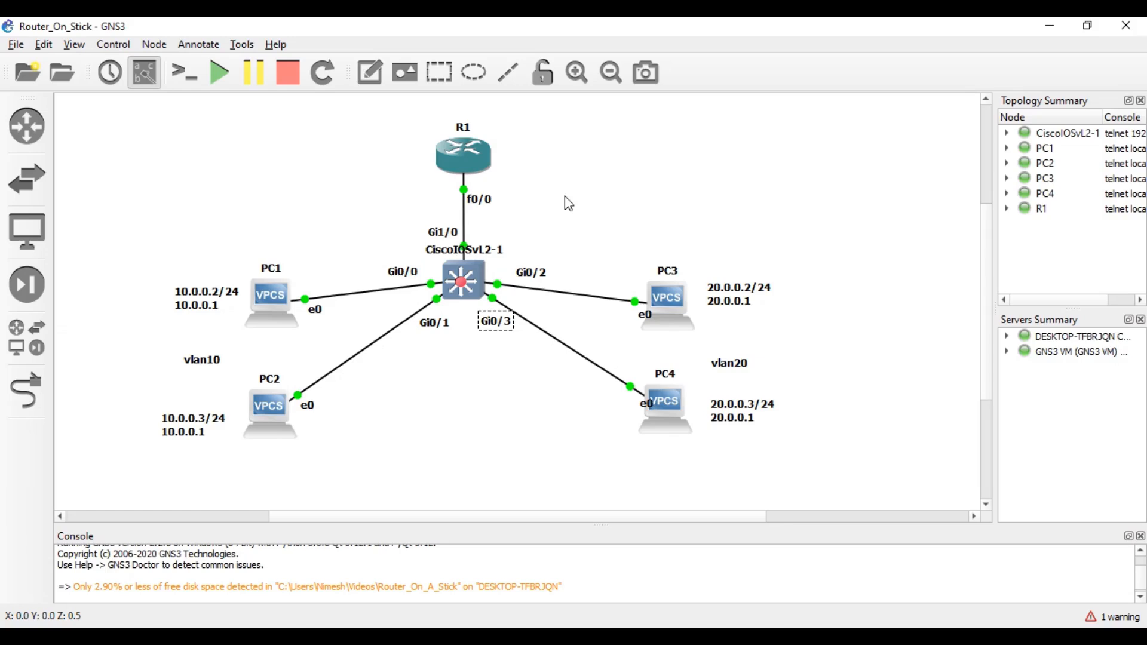
{"action": "left_click_drag", "start_coordinate": [647, 316], "coordinate": [633, 319]}
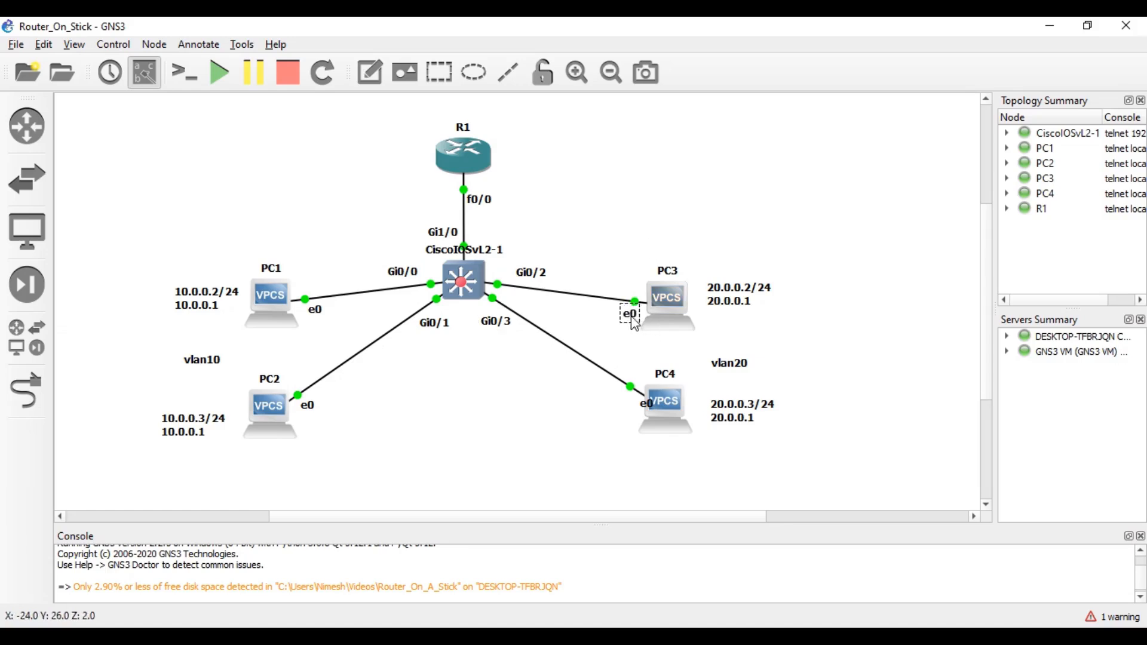
{"action": "left_click", "coordinate": [646, 404]}
{"action": "left_click_drag", "start_coordinate": [646, 404], "coordinate": [626, 412]}
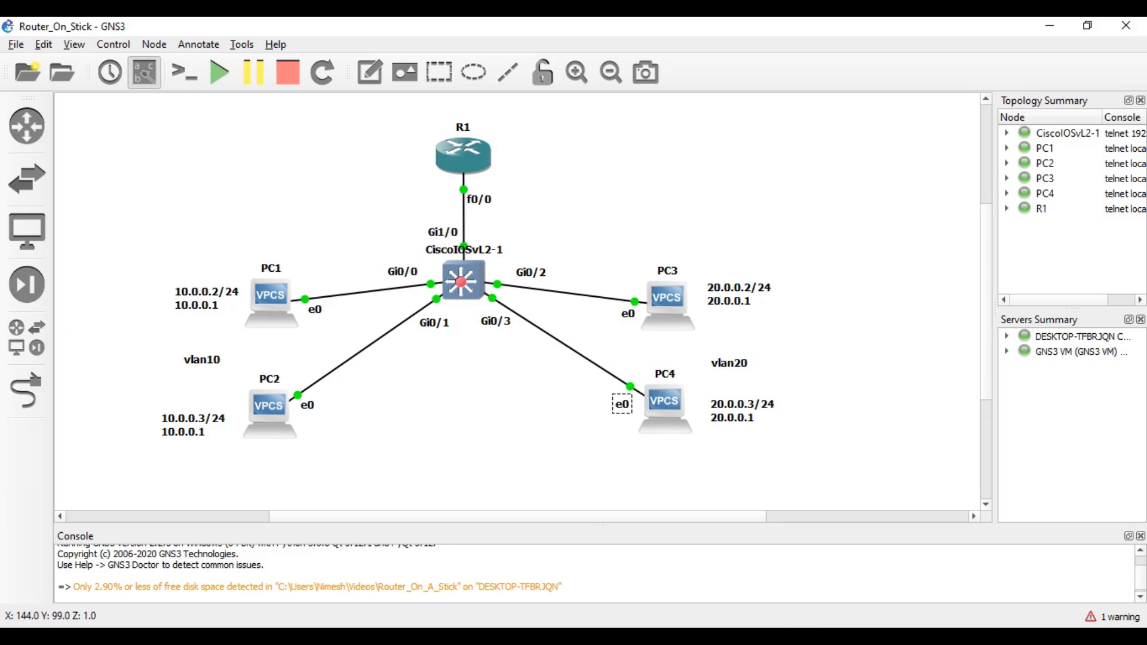
- Restore the Solar-PuTTY window on the switch's session and place it below the topology so all PCs stay in view
{"action": "left_click", "coordinate": [980, 637]}
{"action": "left_click", "coordinate": [514, 636]}
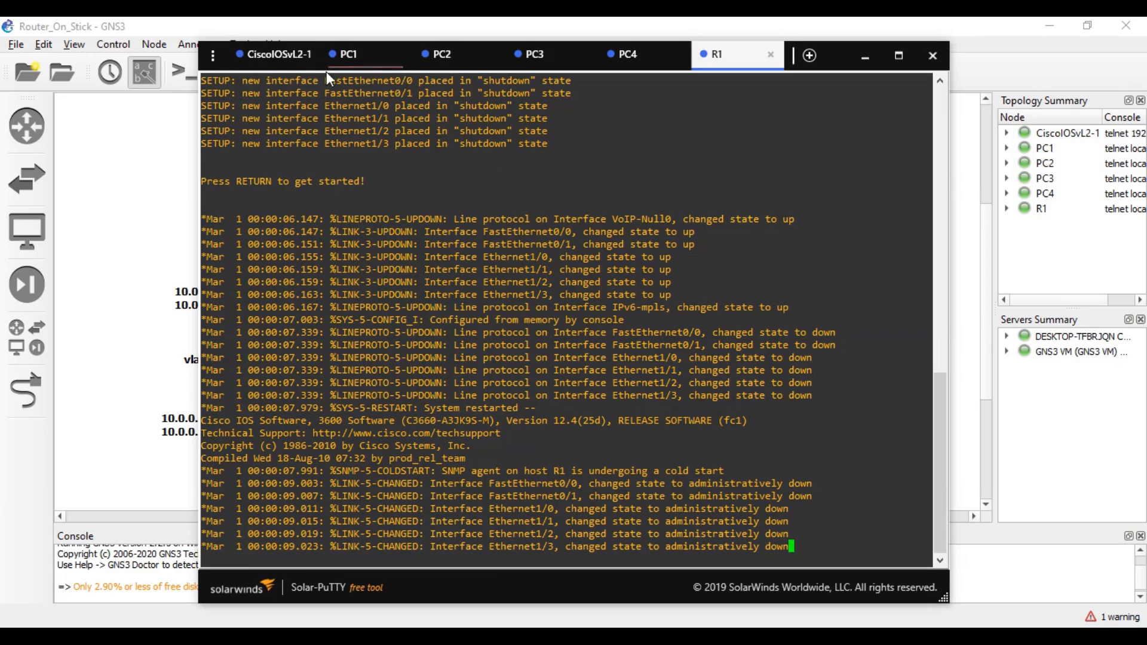
{"action": "left_click", "coordinate": [272, 66]}
{"action": "left_click_drag", "start_coordinate": [271, 66], "coordinate": [324, 106]}
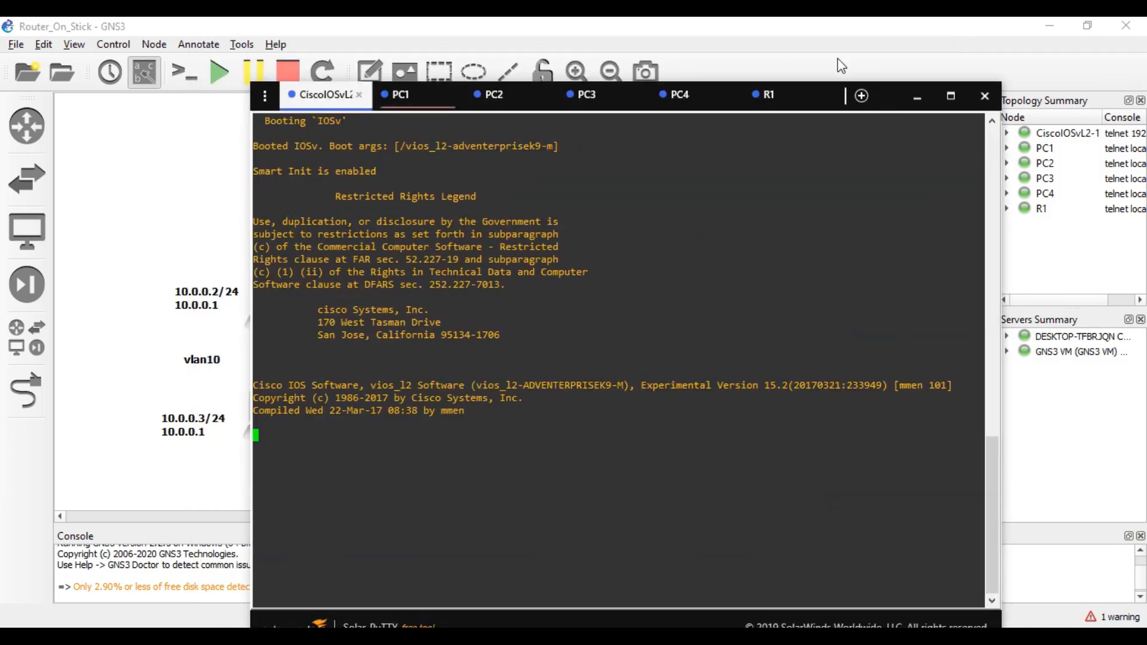
{"action": "left_click_drag", "start_coordinate": [878, 96], "coordinate": [821, 344]}
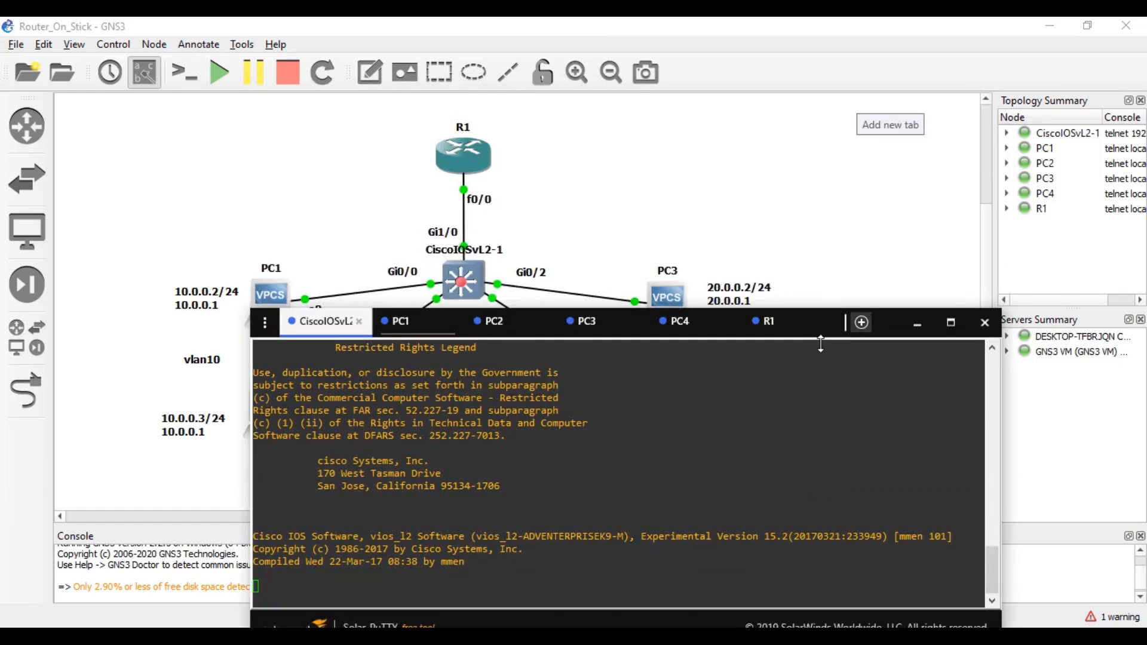
{"action": "scroll", "coordinate": [602, 199], "scroll_direction": "down", "scroll_amount": 2}
{"action": "left_click_drag", "start_coordinate": [894, 324], "coordinate": [843, 358]}
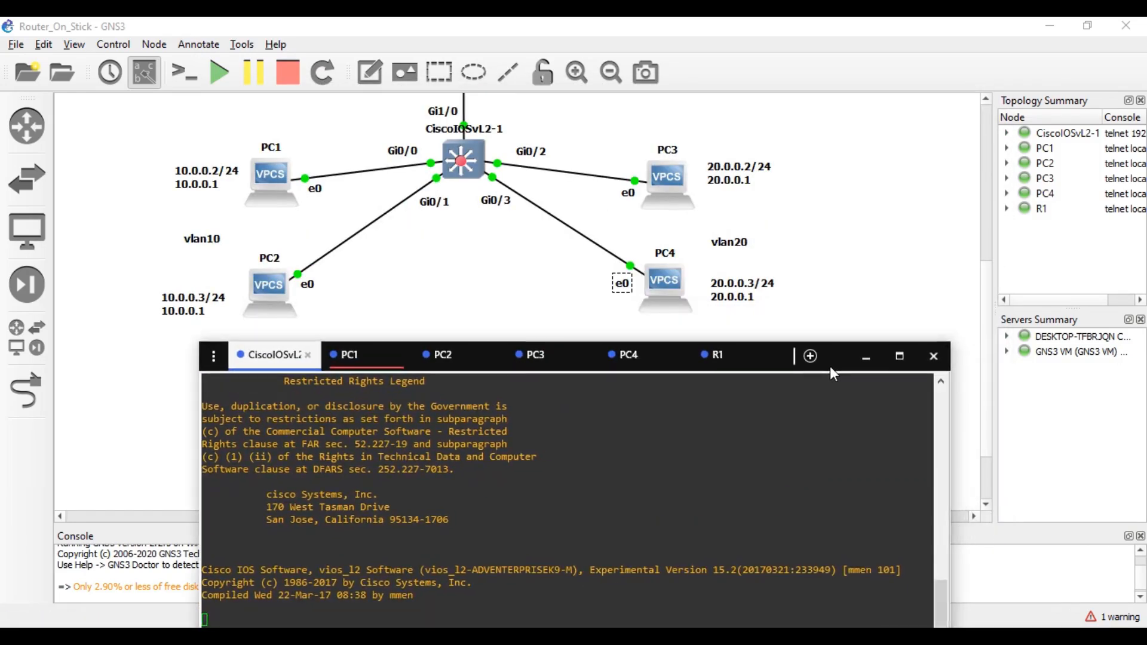
- Try to reconnect PC1's console session and close its disconnected session
{"action": "left_click", "coordinate": [367, 359]}
{"action": "left_click", "coordinate": [577, 593]}
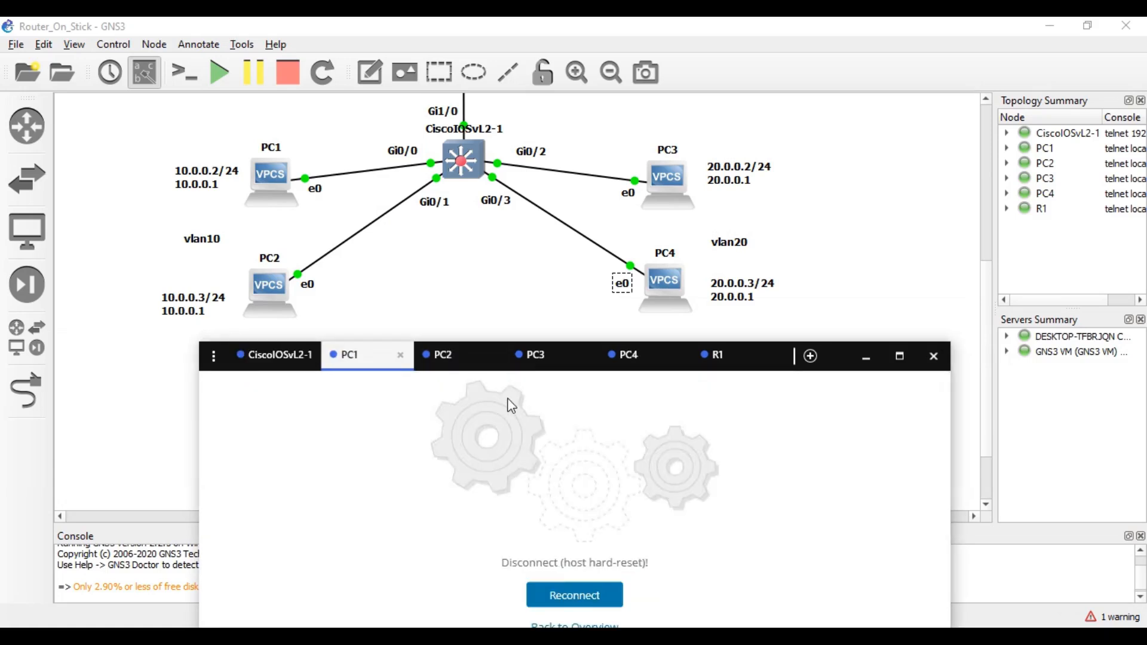
{"action": "left_click", "coordinate": [463, 366]}
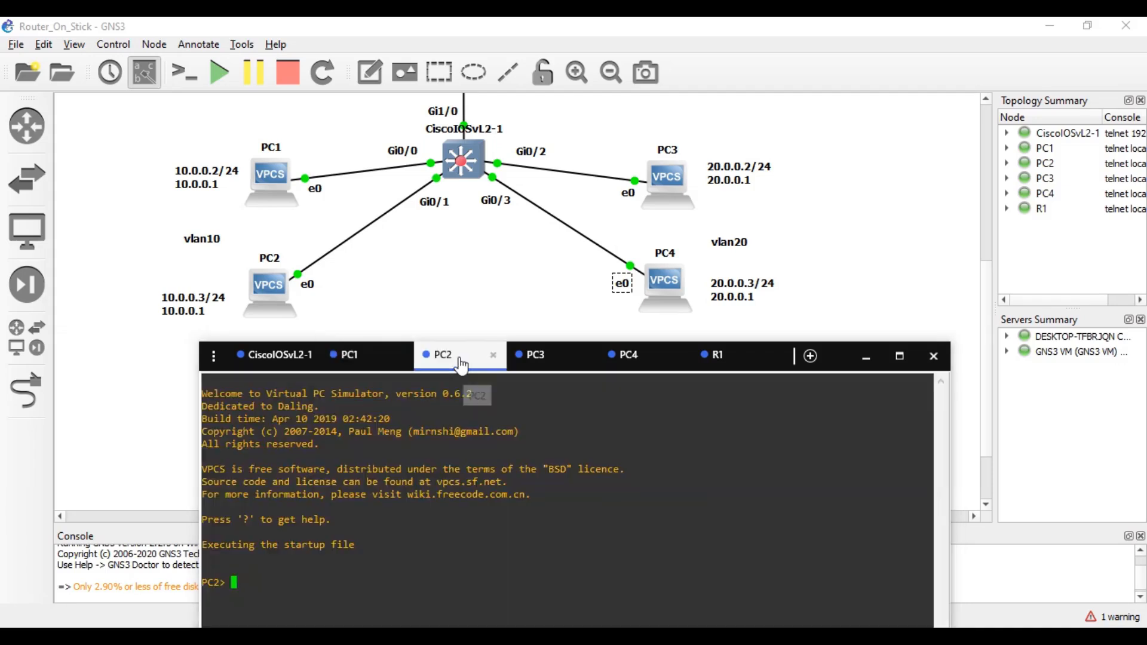
{"action": "left_click", "coordinate": [372, 358]}
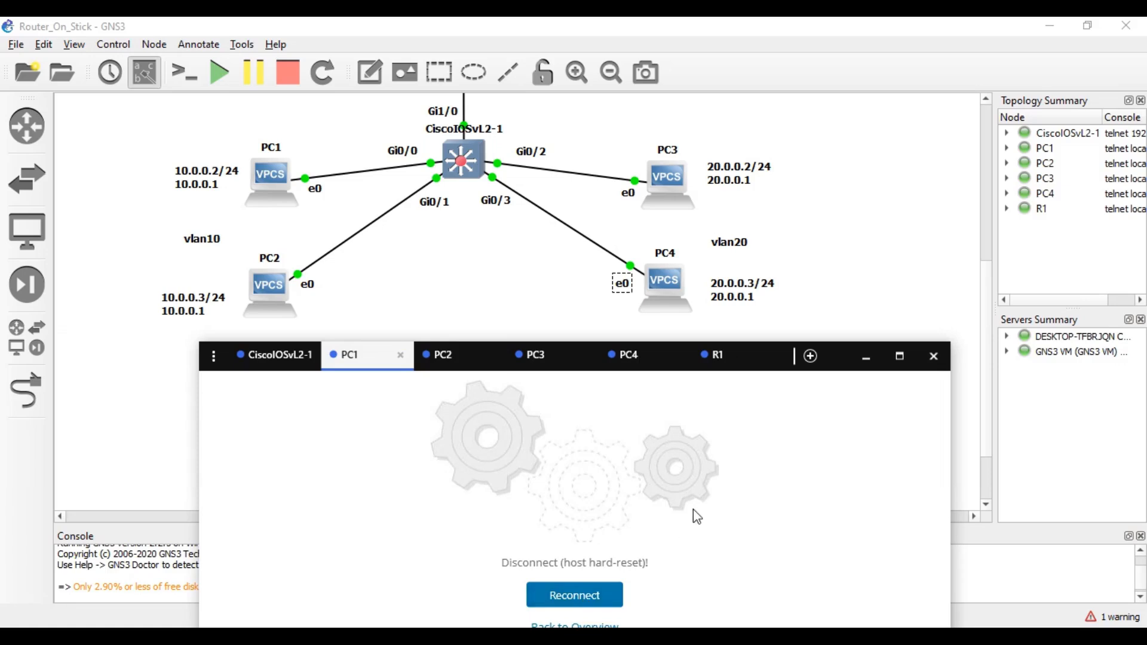
{"action": "left_click", "coordinate": [599, 625]}
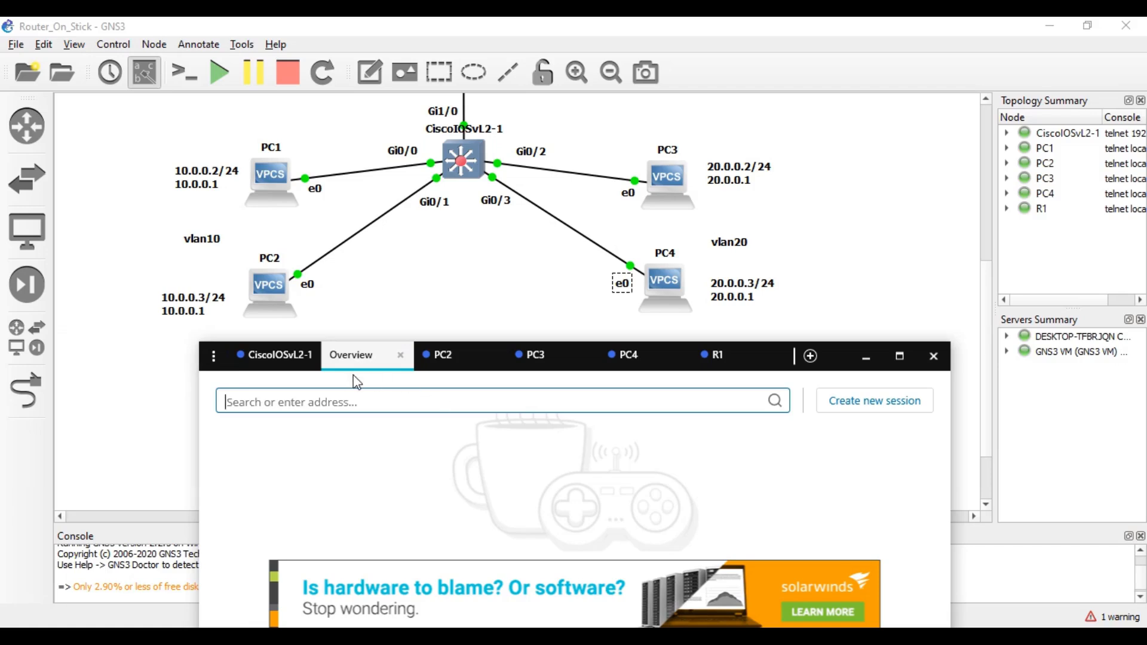
{"action": "left_click", "coordinate": [404, 356]}
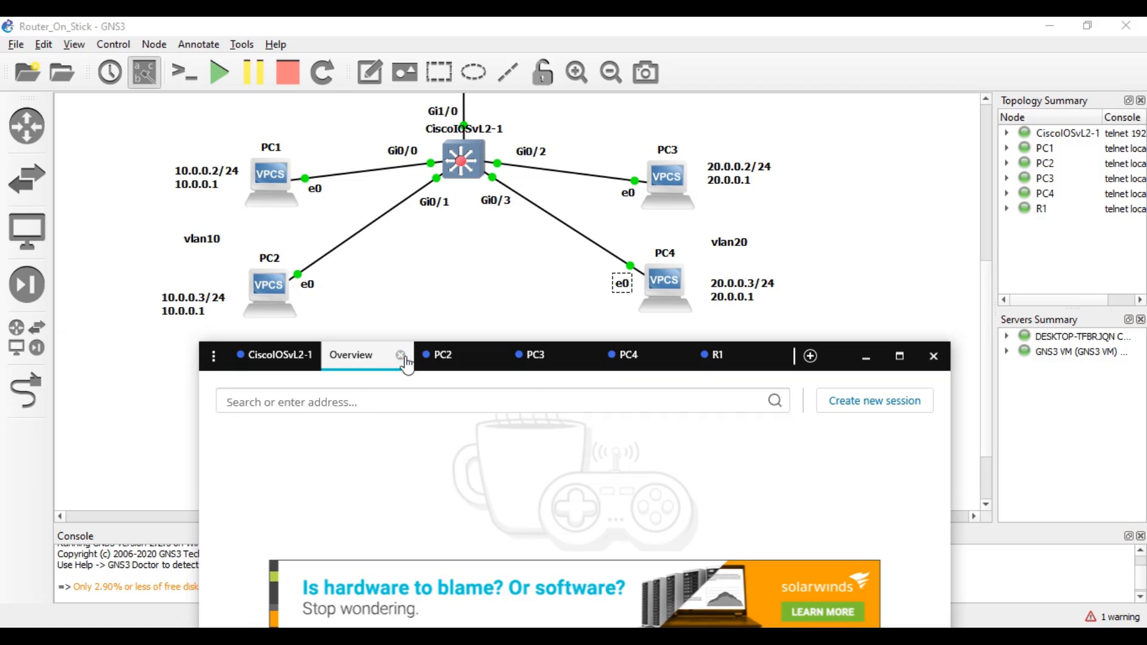
- Check the PC3 and PC4 consoles and open a new console session for PC1 from the topology
{"action": "left_click", "coordinate": [526, 359]}
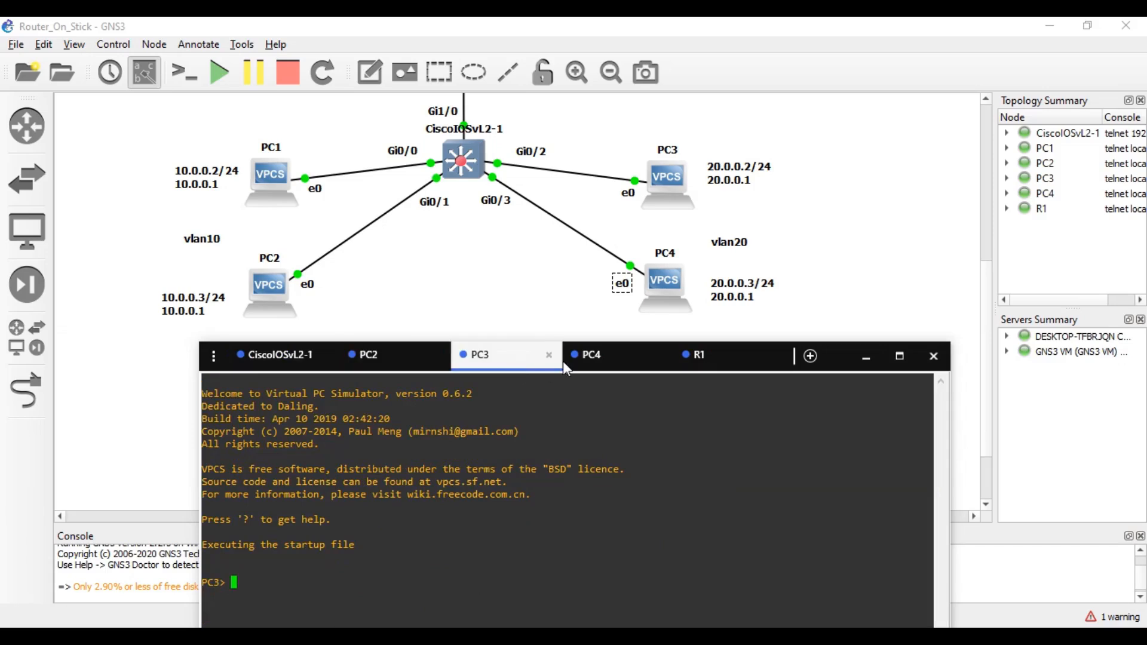
{"action": "left_click", "coordinate": [595, 357]}
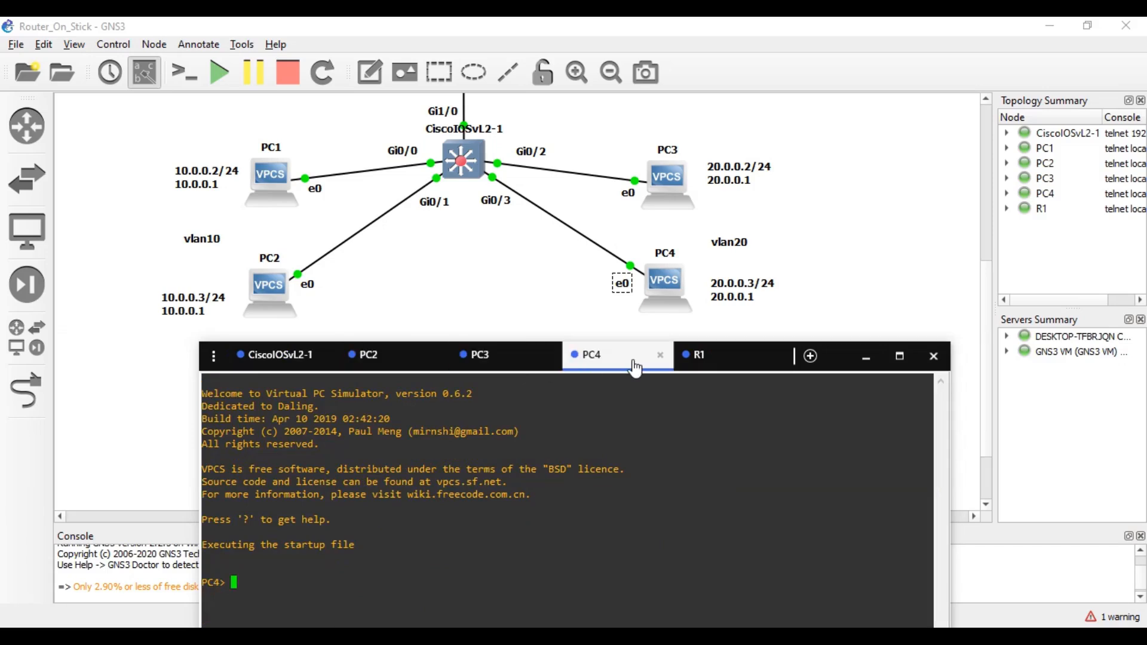
{"action": "right_click", "coordinate": [269, 177]}
{"action": "left_click", "coordinate": [310, 204]}
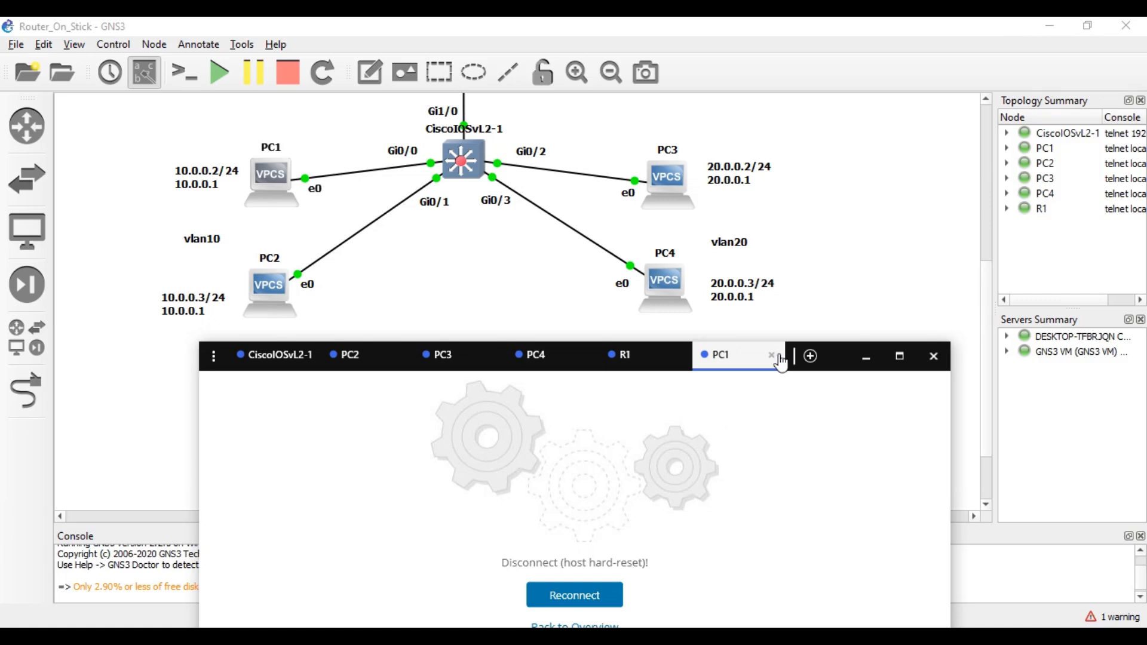
- Stop PC1, start it again, and return to its console session
{"action": "right_click", "coordinate": [268, 186]}
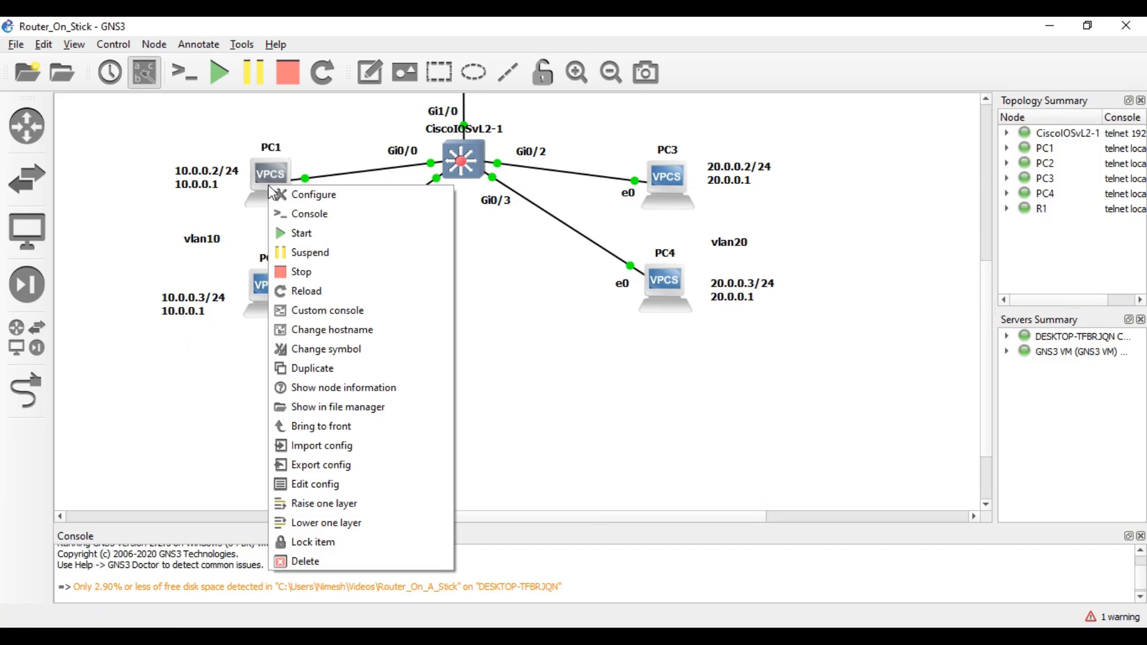
{"action": "left_click", "coordinate": [315, 271]}
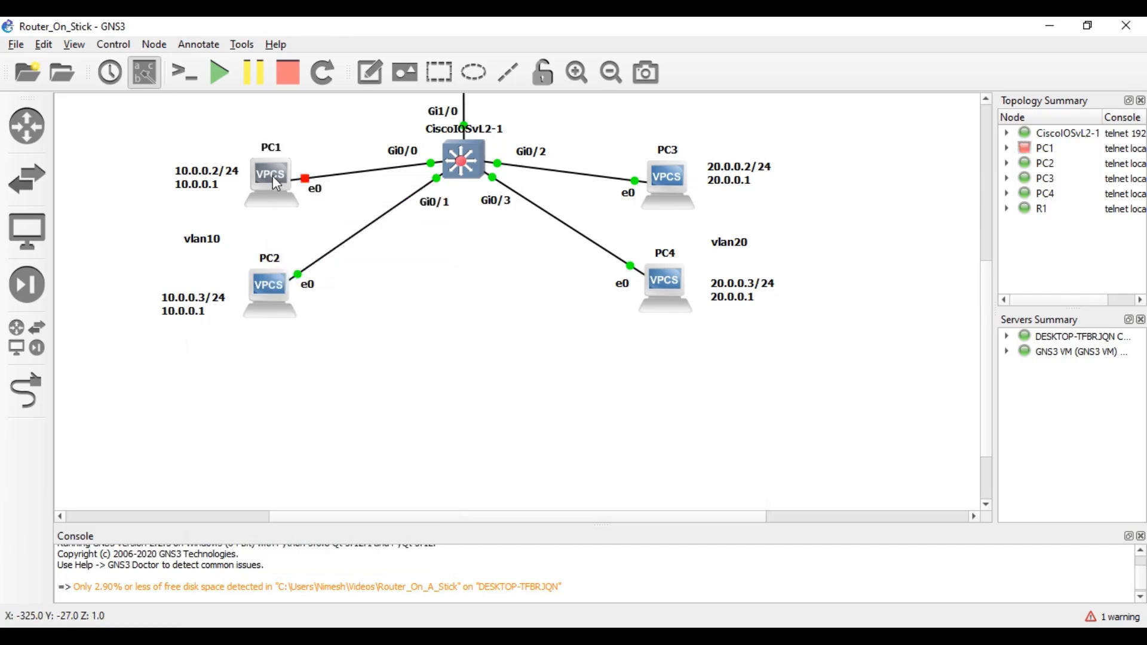
{"action": "right_click", "coordinate": [272, 176]}
{"action": "left_click", "coordinate": [315, 230]}
{"action": "key", "text": "alt+Tab"}
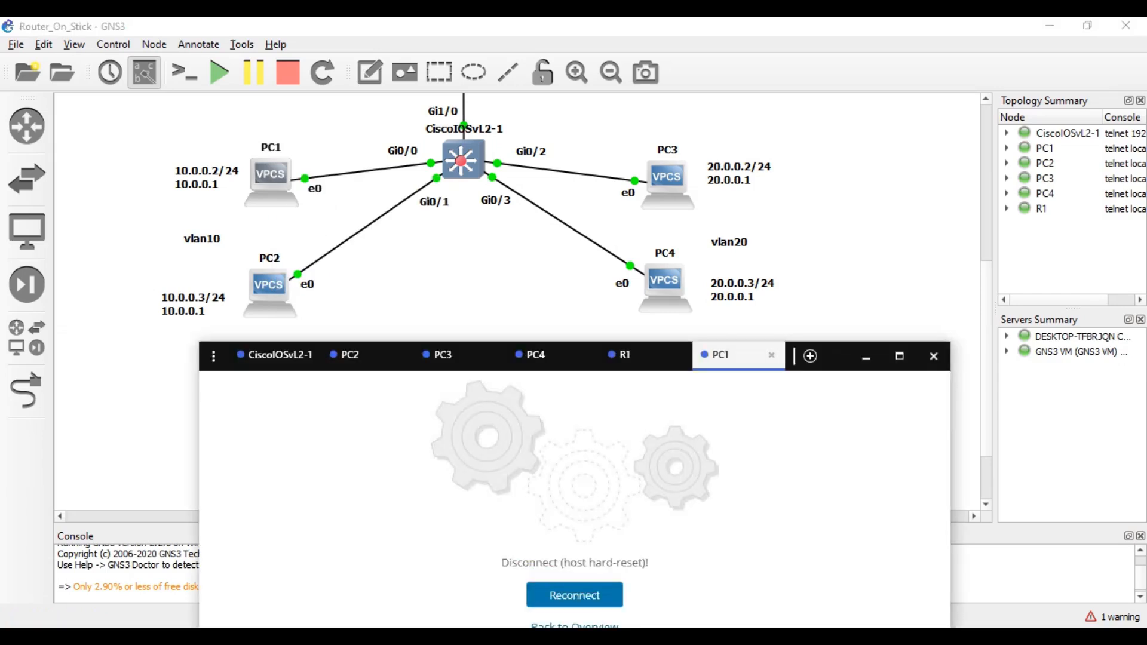
- Reconnect PC1's console and assign it address 10.0.0.2/24 with gateway 10.0.0.1
{"action": "left_click", "coordinate": [572, 594]}
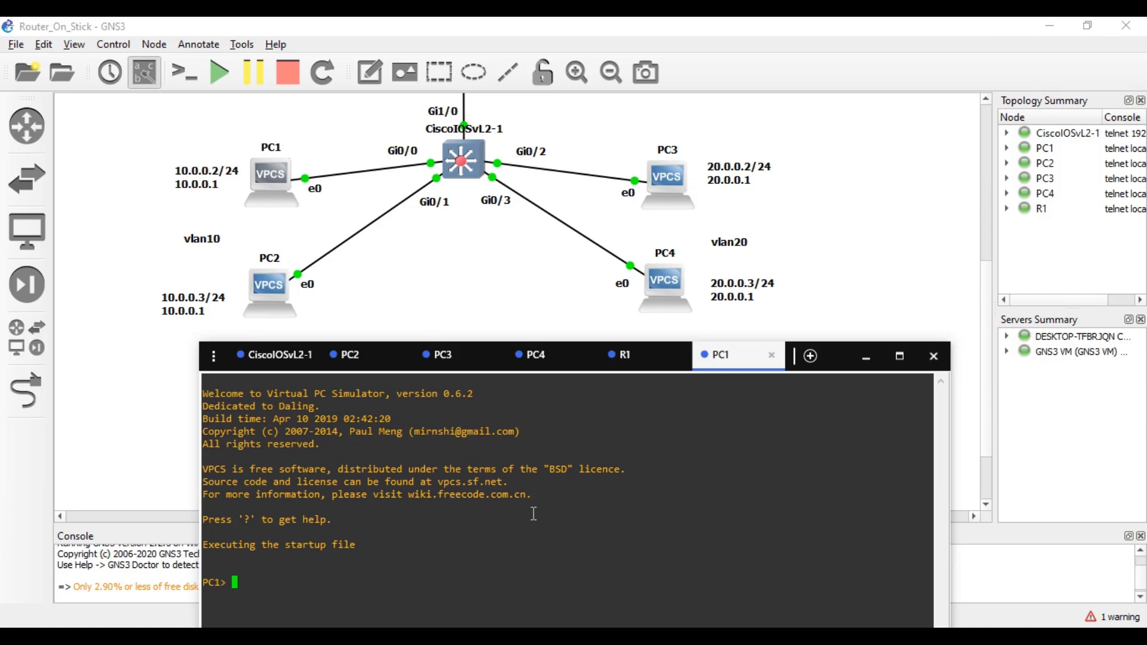
{"action": "type", "text": "ip 10.0.0.2/24 10.0.0.1"}
{"action": "key", "text": "Return"}
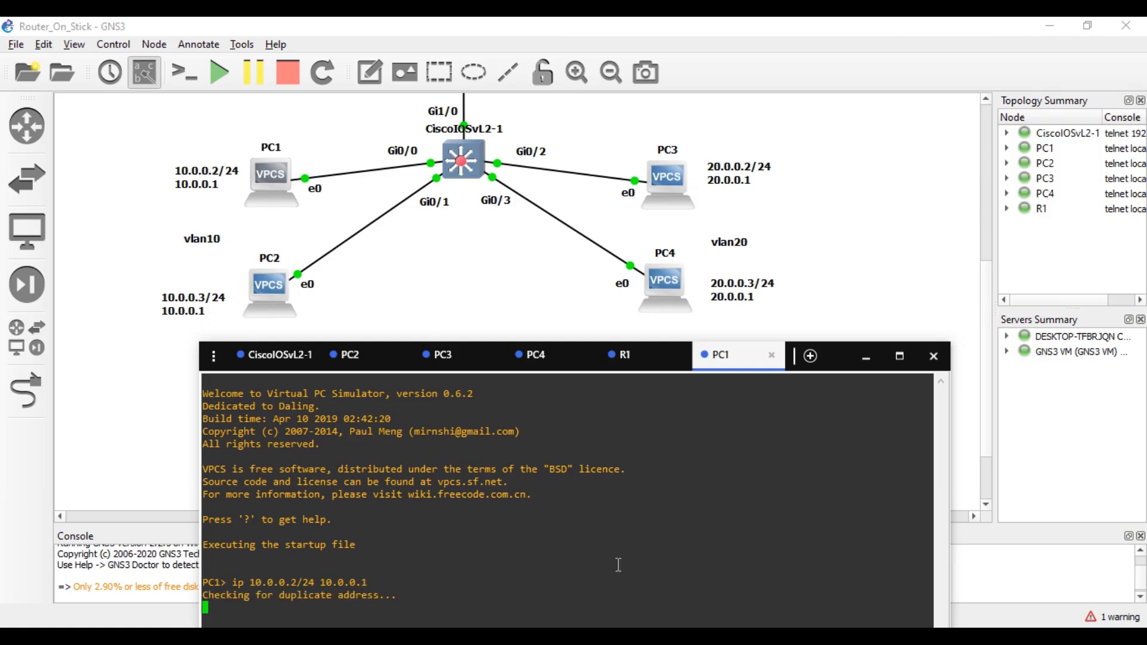
- Assign PC2 the address 10.0.0.3/24 with gateway 10.0.0.1 in its console
{"action": "left_click", "coordinate": [367, 356]}
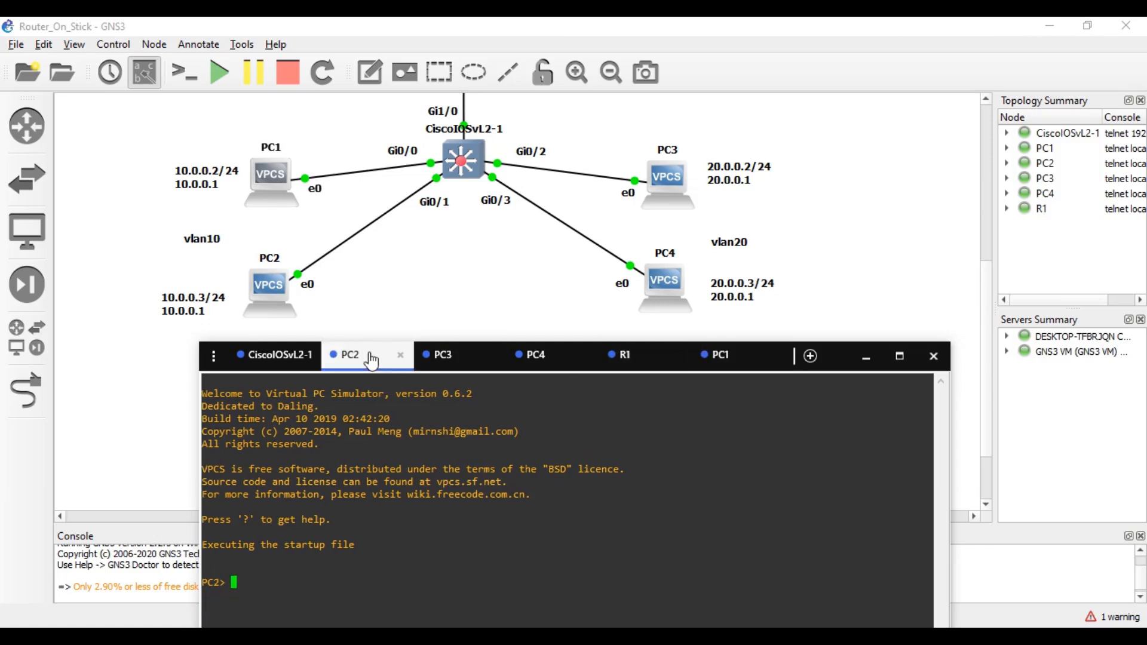
{"action": "type", "text": "ipo"}
{"action": "key", "text": "BackSpace"}
{"action": "type", "text": "10.0.0.3/24 10.0.0.1"}
{"action": "key", "text": "Return"}
- Assign PC3 the address 20.0.0.2/24 with gateway 20.0.0.1 in its console
{"action": "left_click", "coordinate": [443, 356]}
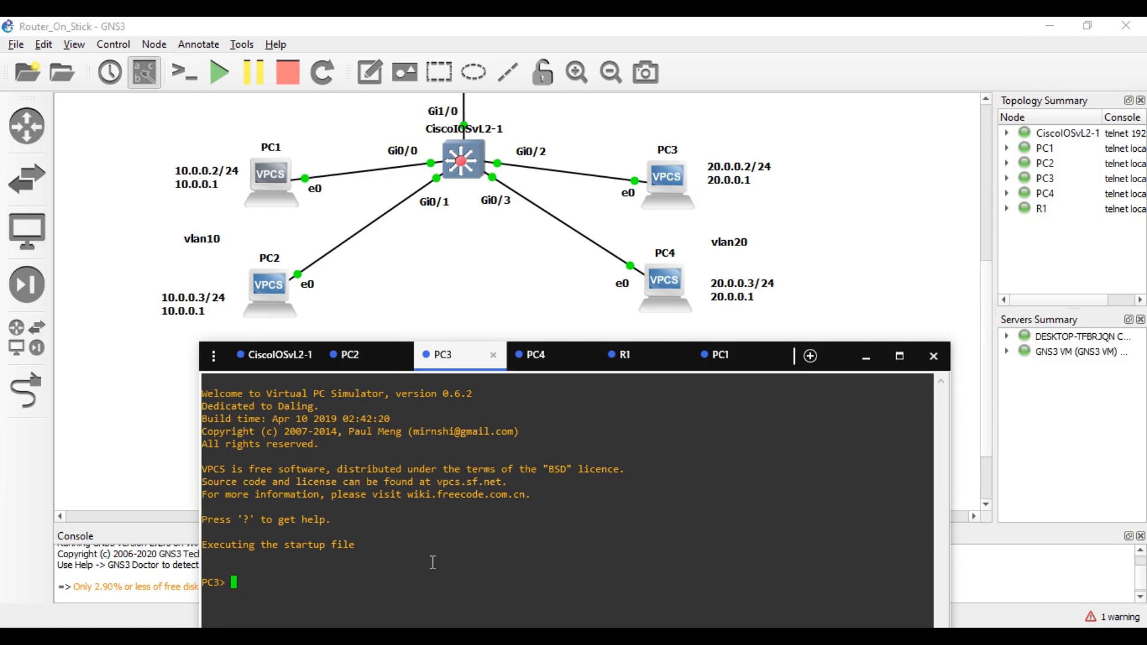
{"action": "type", "text": "ip 20.0.0.2/24 20.0.0.1"}
{"action": "key", "text": "Return"}
- Assign PC4 the address 20.0.0.3/24 with gateway 20.0.0.1 in its console
{"action": "left_click", "coordinate": [536, 355]}
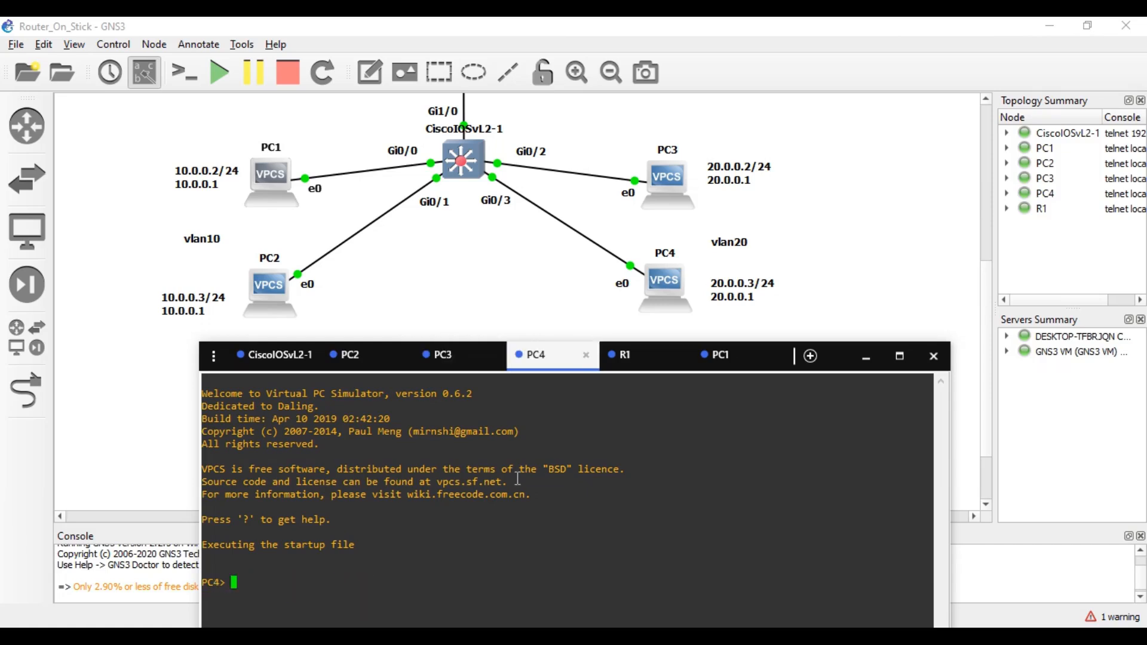
{"action": "type", "text": "o"}
{"action": "key", "text": "BackSpace"}
{"action": "type", "text": "ip 20.0.0.3/24 20.0.0.1"}
{"action": "key", "text": "Return"}
- Bring up the switch's console, raise the window so its last lines are readable, and get to the Switch> prompt
{"action": "left_click", "coordinate": [275, 355]}
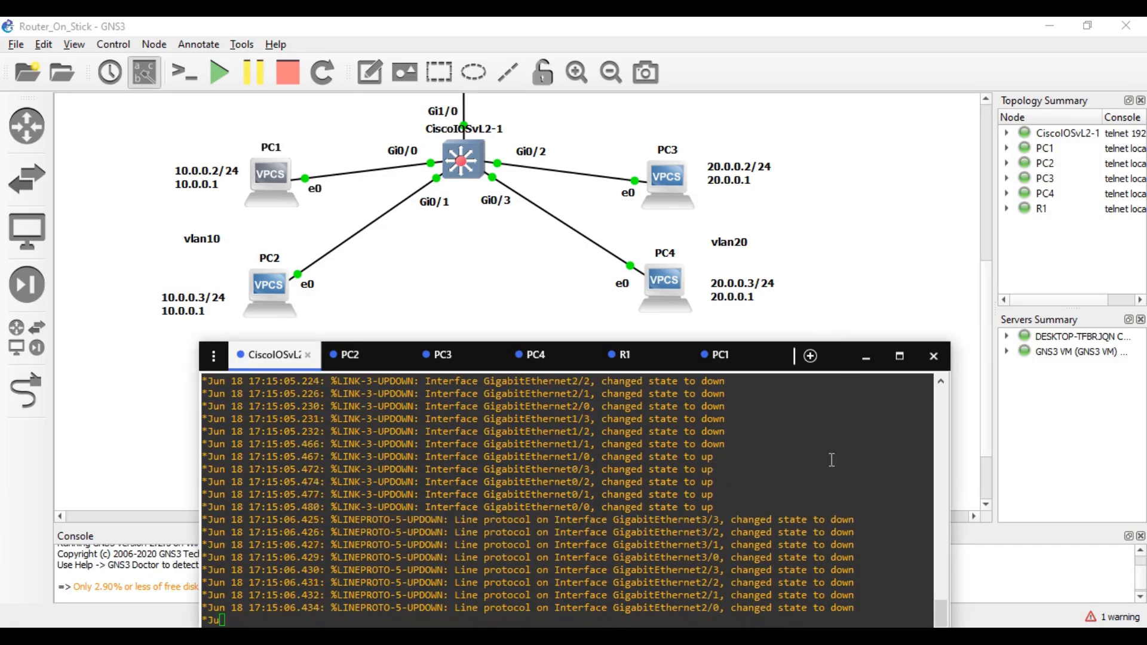
{"action": "left_click_drag", "start_coordinate": [833, 355], "coordinate": [790, 251]}
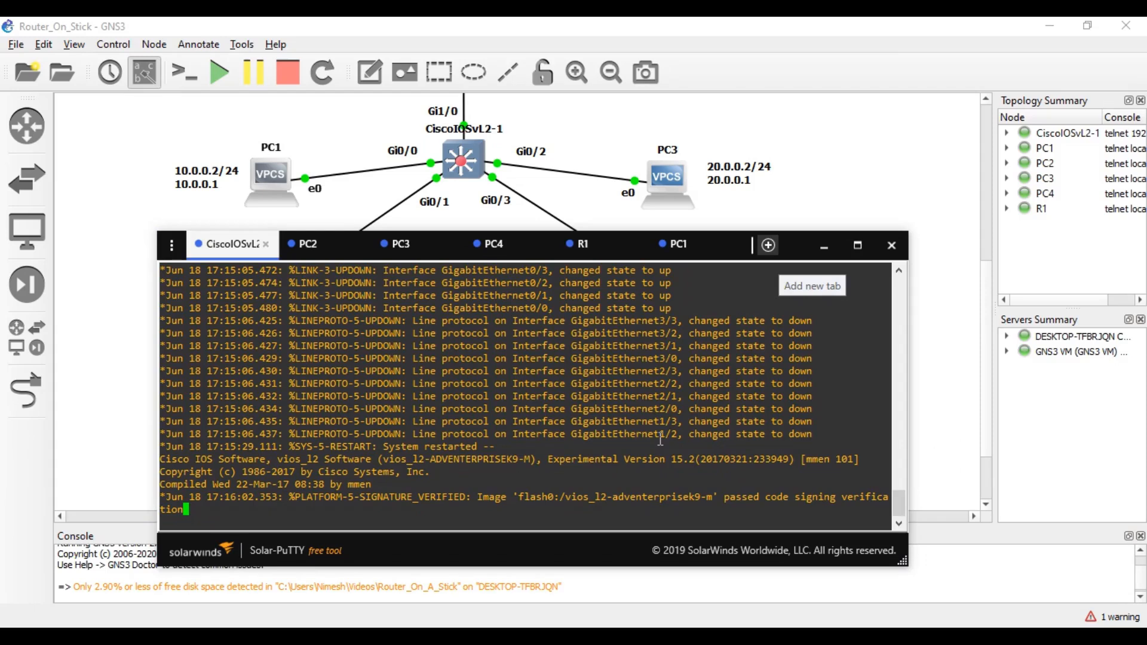
{"action": "key", "text": "Return"}
{"action": "key", "text": "Return"}
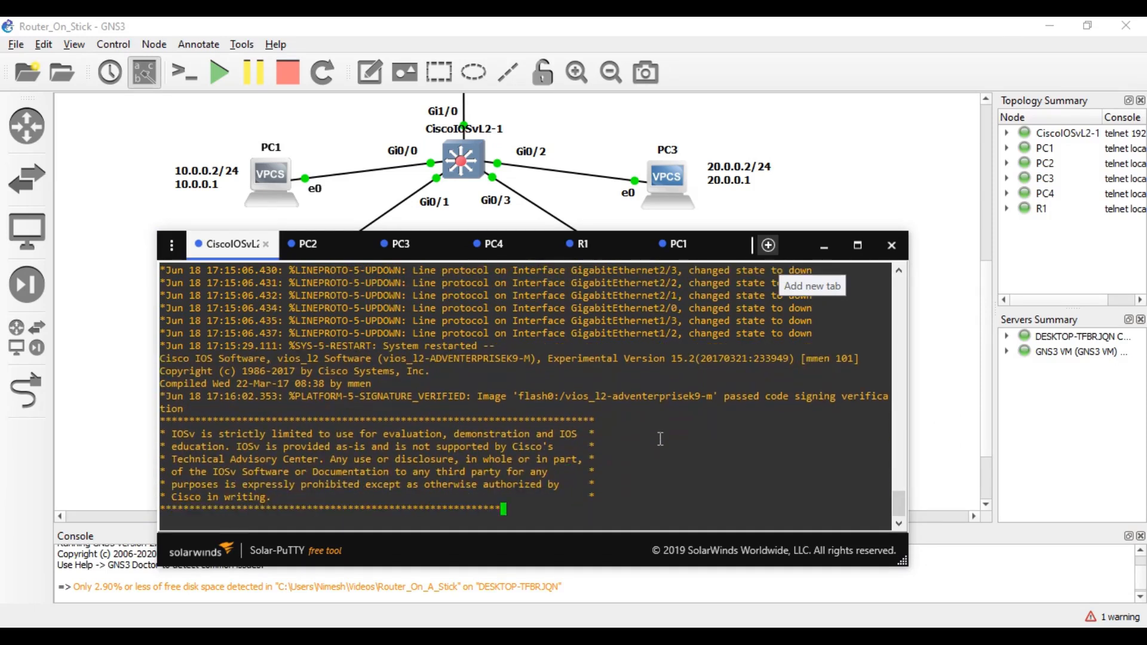
{"action": "key", "text": "Return"}
{"action": "key", "text": "Return"}
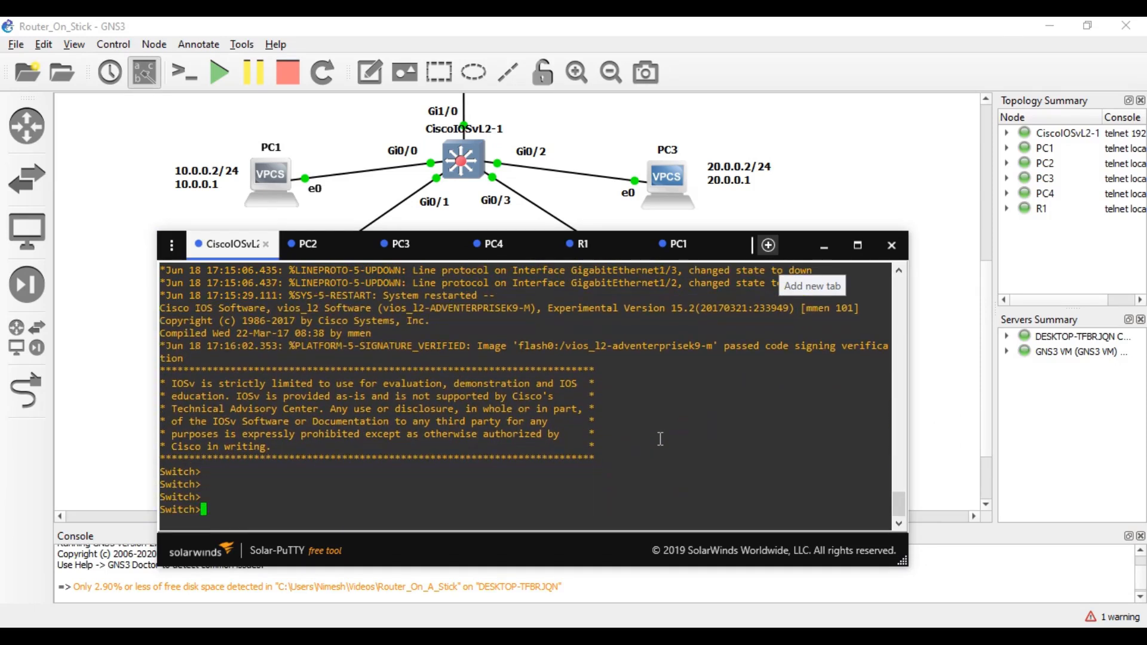
- List the switch's VLANs with show vlan and review the table through to its end
{"action": "type", "text": "e"}
{"action": "type", "text": "ho"}
{"action": "key", "text": "Tab"}
{"action": "type", "text": "vl"}
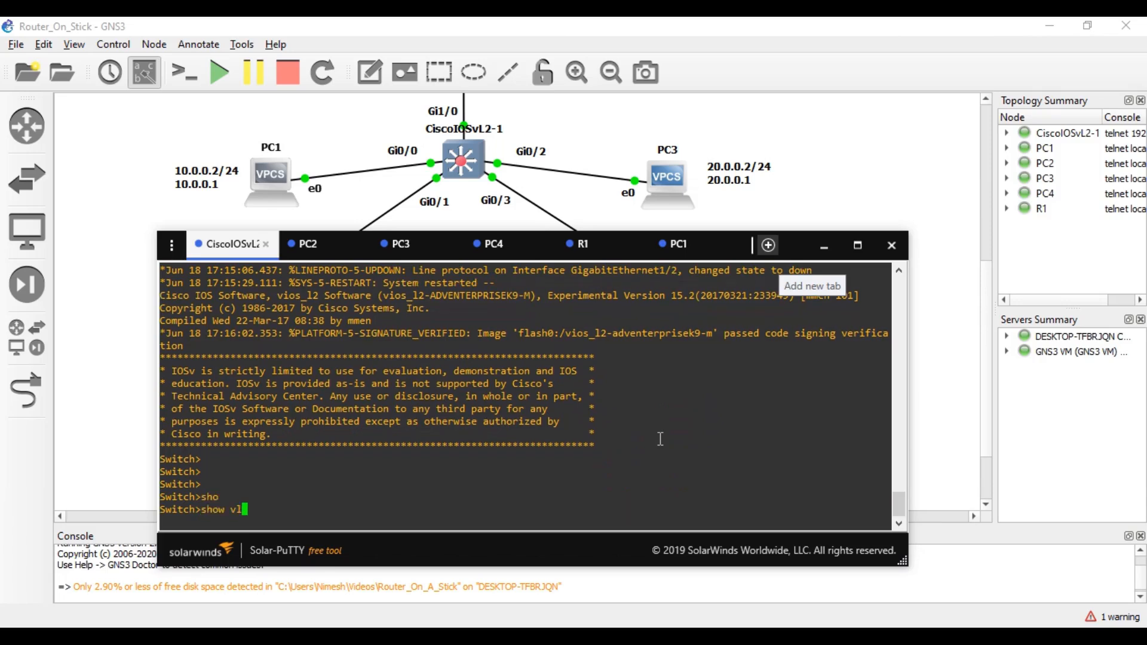
{"action": "key", "text": "Tab"}
{"action": "key", "text": "Return"}
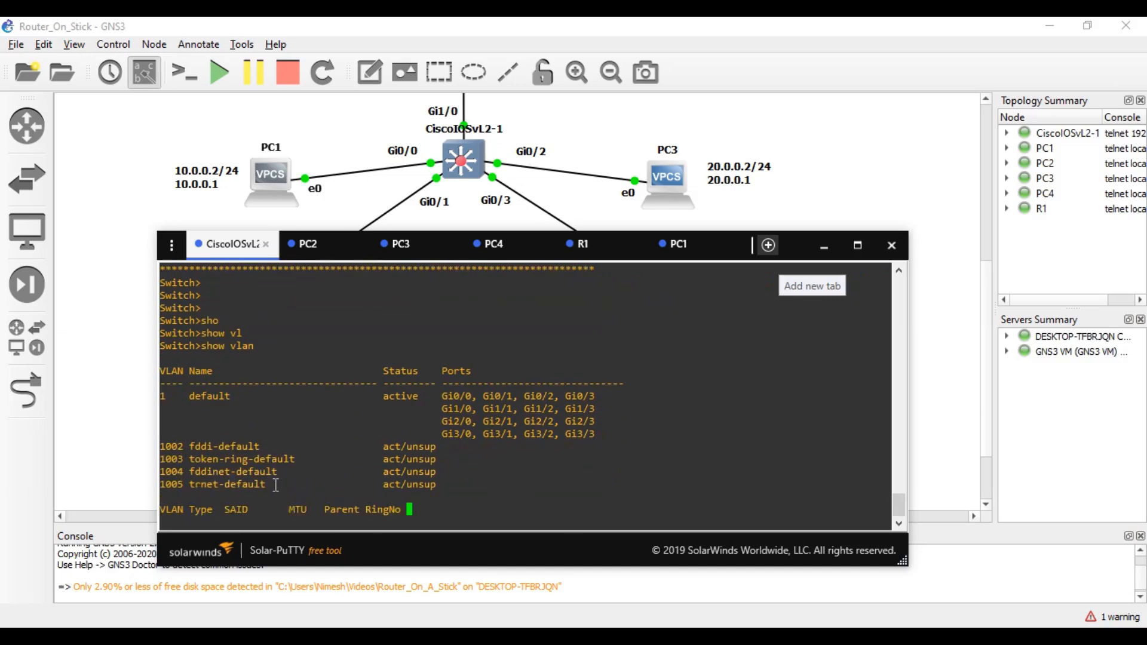
{"action": "scroll", "coordinate": [395, 382], "scroll_direction": "up", "scroll_amount": 6}
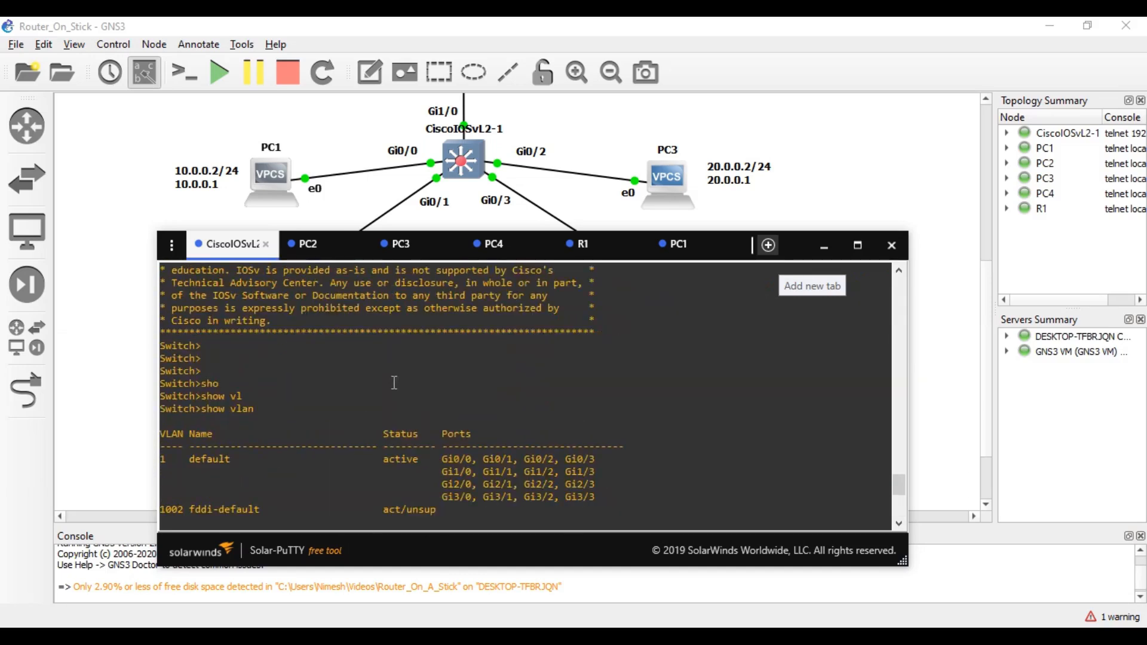
{"action": "scroll", "coordinate": [407, 487], "scroll_direction": "down", "scroll_amount": 7}
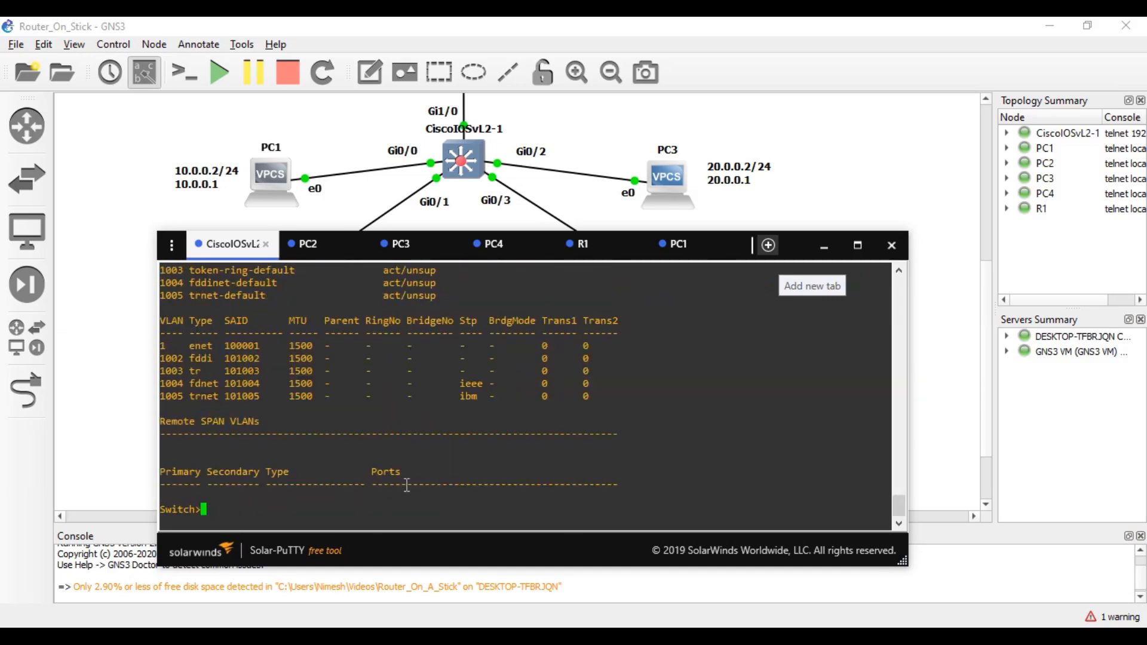
- Enter global configuration mode on the switch and create VLAN 10 with the name vlan10
{"action": "type", "text": "en"}
{"action": "key", "text": "Return"}
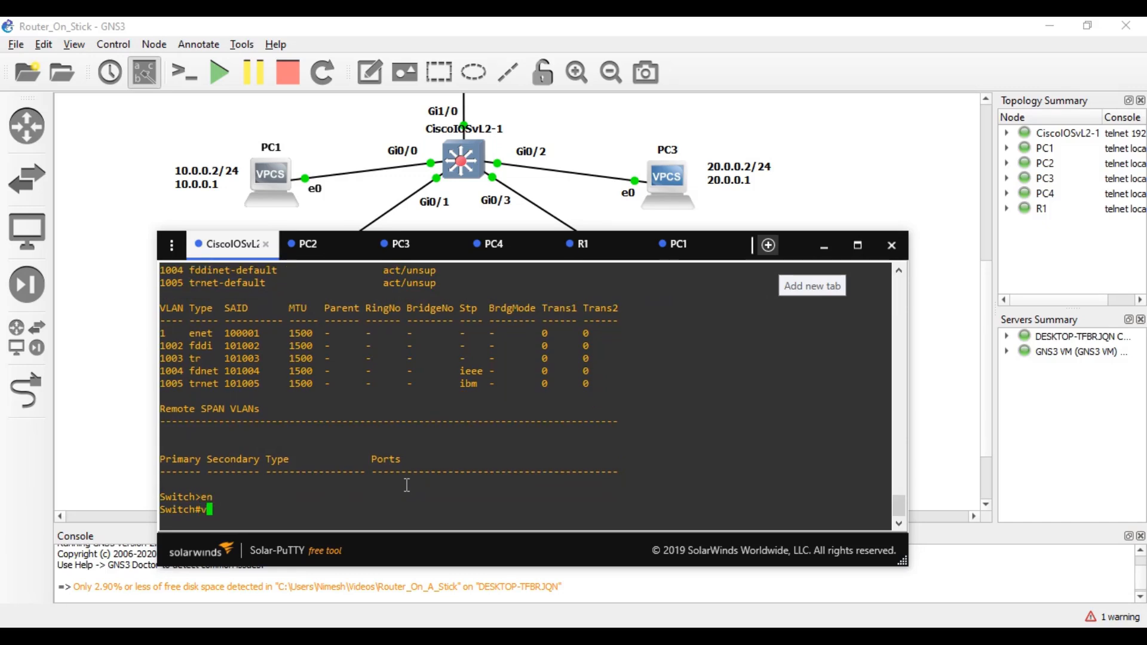
{"action": "type", "text": "conf t"}
{"action": "key", "text": "Return"}
{"action": "type", "text": "vl"}
{"action": "key", "text": "Tab"}
{"action": "type", "text": "10"}
{"action": "key", "text": "Return"}
{"action": "type", "text": "name vlann"}
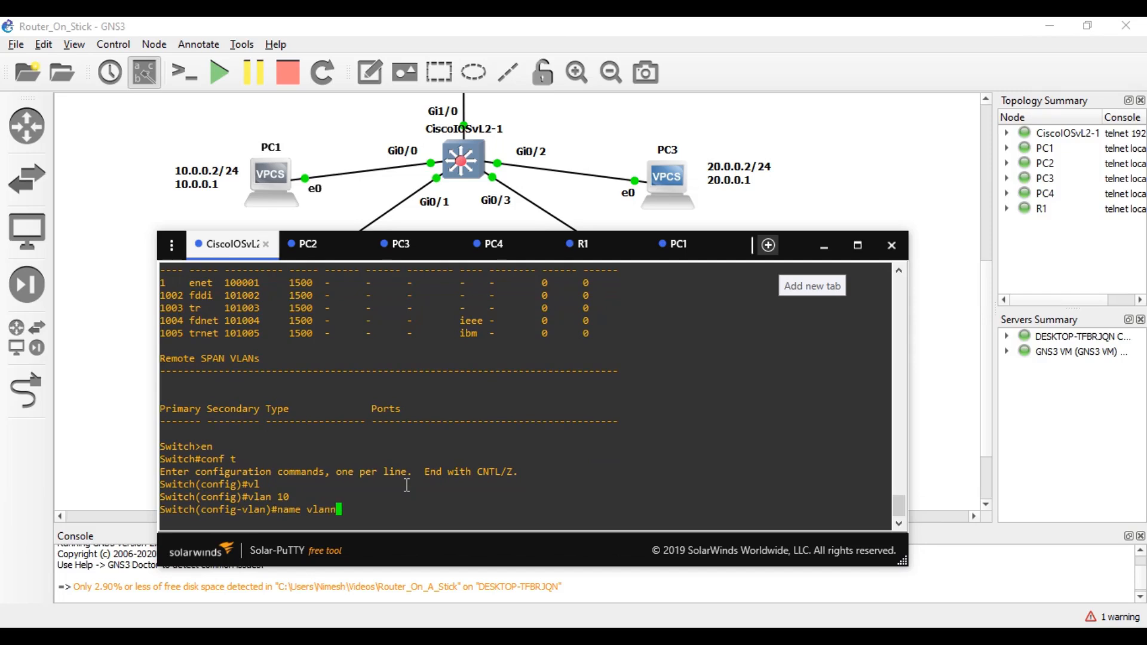
{"action": "key", "text": "BackSpace"}
{"action": "type", "text": "10"}
{"action": "key", "text": "Return"}
{"action": "type", "text": "exit"}
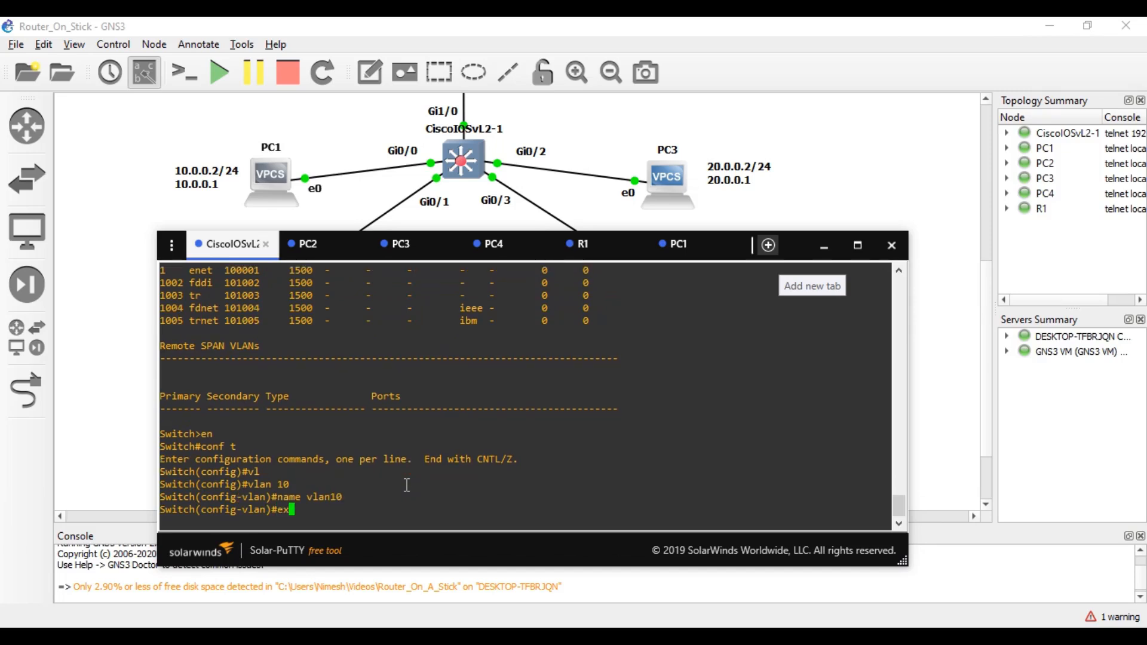
{"action": "key", "text": "Return"}
{"action": "key", "text": "Return"}
{"action": "key", "text": "Return"}
- Create VLAN 20 with the name vlan20 and return to privileged mode
{"action": "type", "text": "vl"}
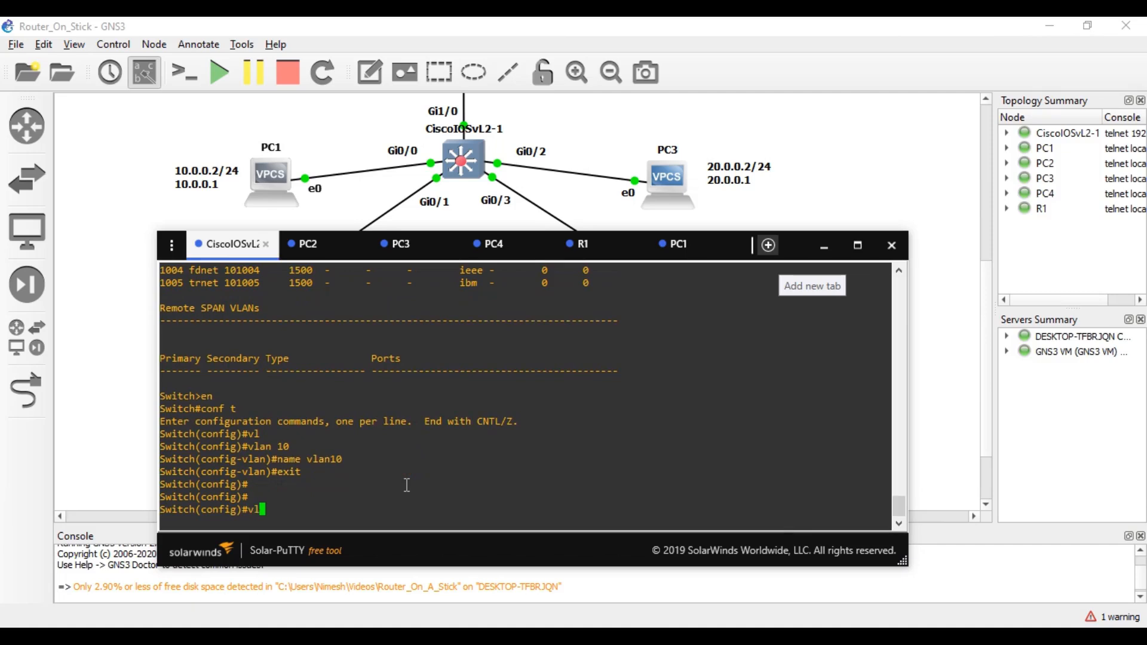
{"action": "key", "text": "Return"}
{"action": "type", "text": "vlan 20"}
{"action": "key", "text": "Return"}
{"action": "type", "text": "name vlan 20"}
{"action": "key", "text": "BackSpace"}
{"action": "key", "text": "BackSpace"}
{"action": "key", "text": "BackSpace"}
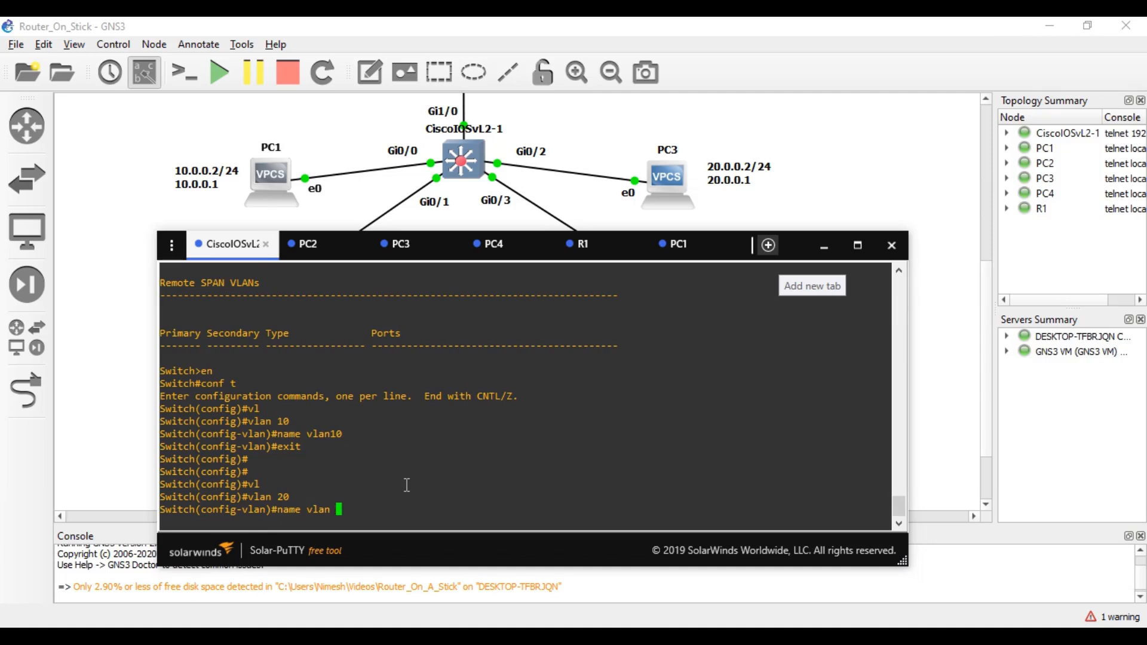
{"action": "type", "text": "20"}
{"action": "key", "text": "Return"}
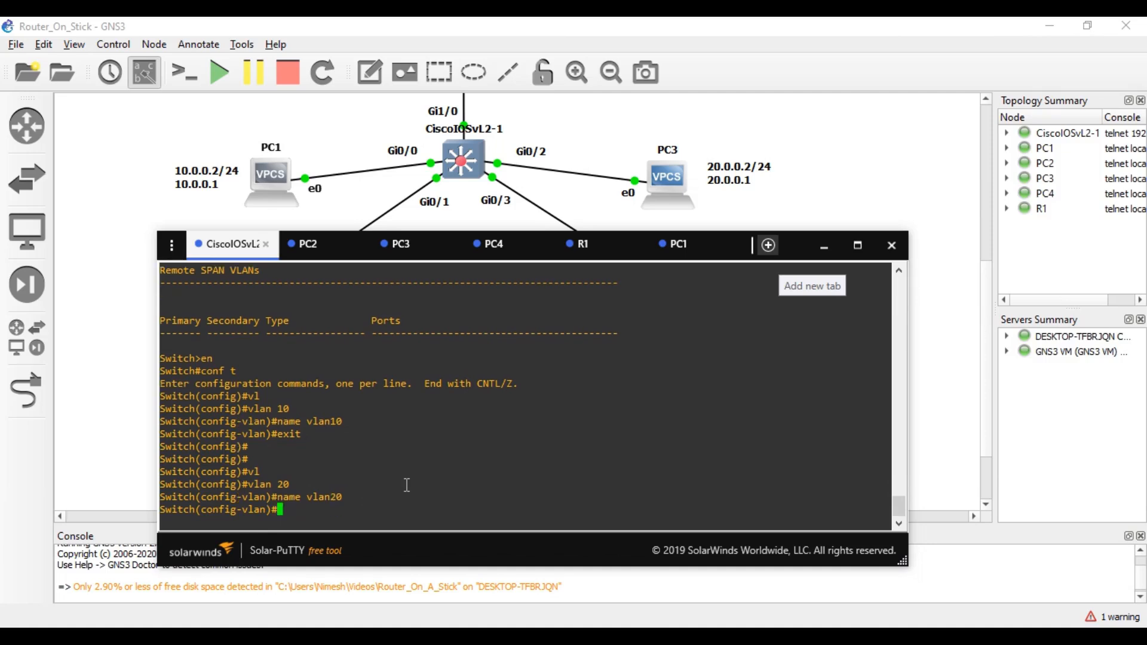
{"action": "type", "text": "z"}
{"action": "key", "text": "ctrl+z"}
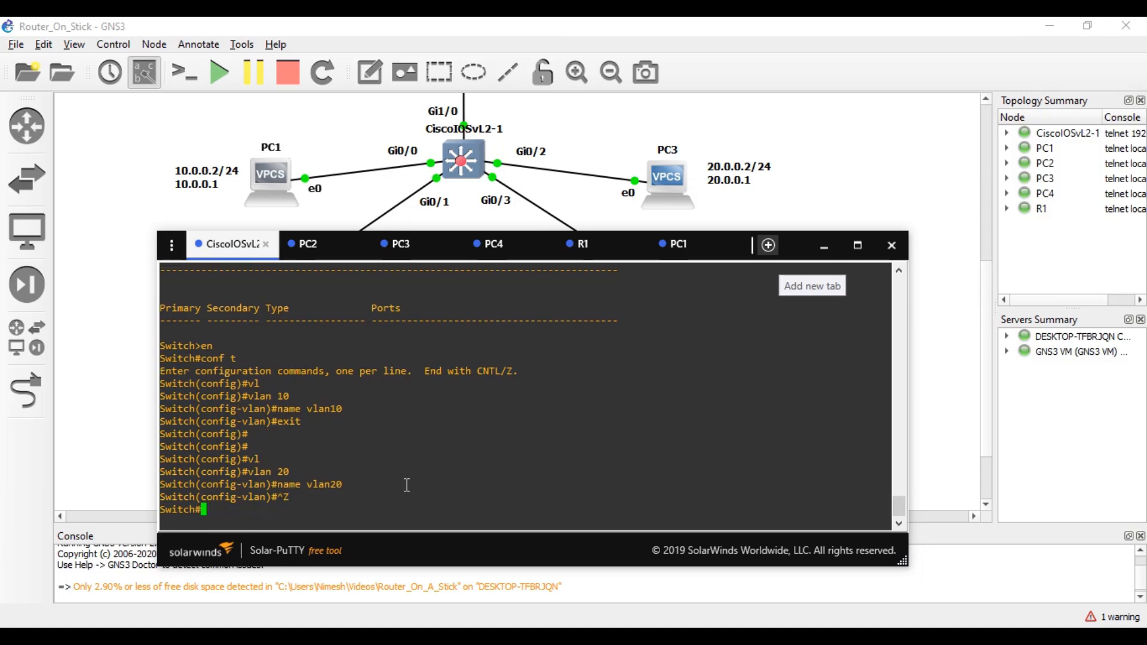
- Log out of the switch's console session and get back to the Switch> prompt
{"action": "type", "text": "exit"}
{"action": "key", "text": "Return"}
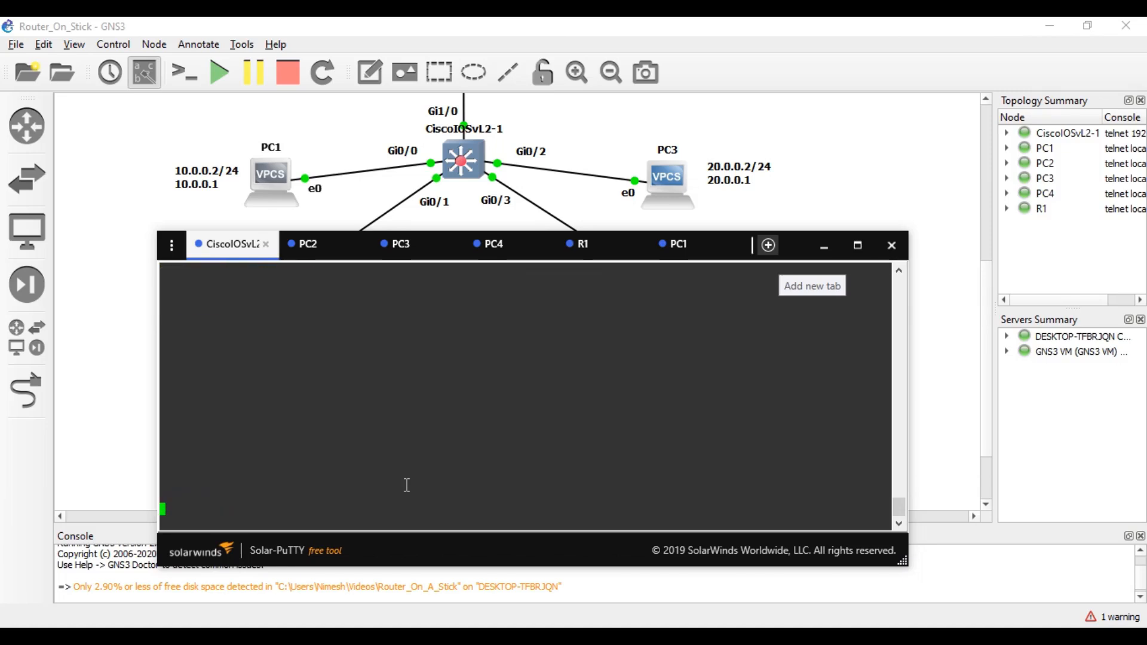
{"action": "key", "text": "Return"}
{"action": "key", "text": "Return"}
{"action": "key", "text": "Return"}
{"action": "key", "text": "Return"}
{"action": "key", "text": "Return"}
{"action": "key", "text": "Return"}
{"action": "key", "text": "Return"}
{"action": "key", "text": "Return"}
{"action": "key", "text": "Return"}
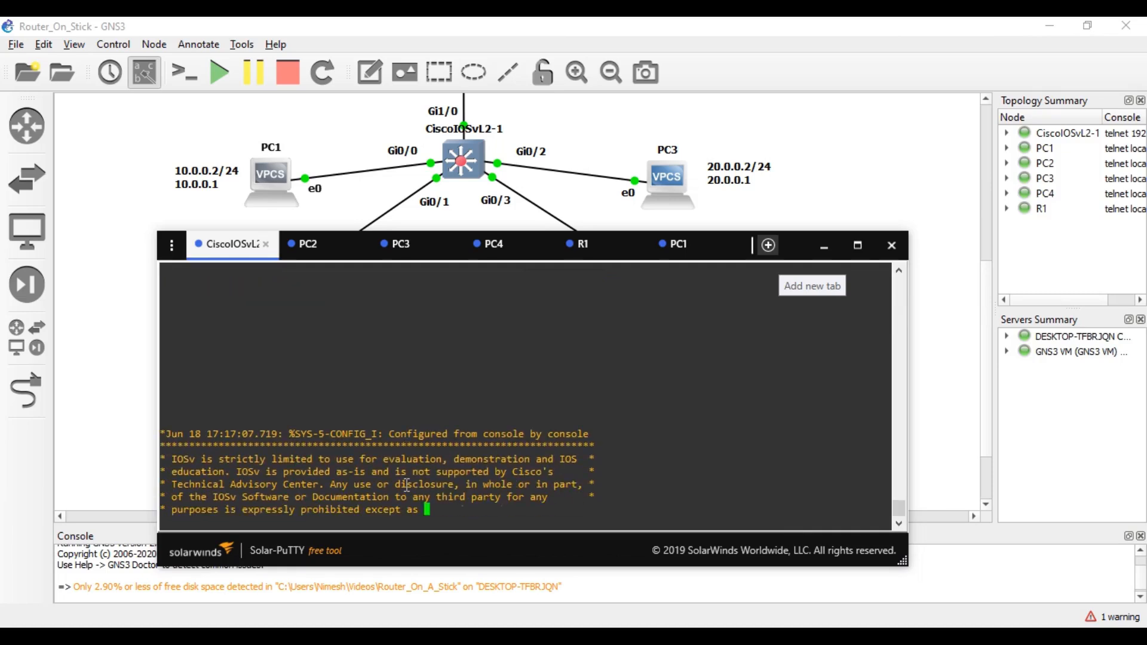
- List the switch's VLANs again, compare them with the topology's links and labels, and page through to the end
{"action": "type", "text": "sho"}
{"action": "key", "text": "Tab"}
{"action": "type", "text": "vl"}
{"action": "key", "text": "Tab"}
{"action": "key", "text": "Return"}
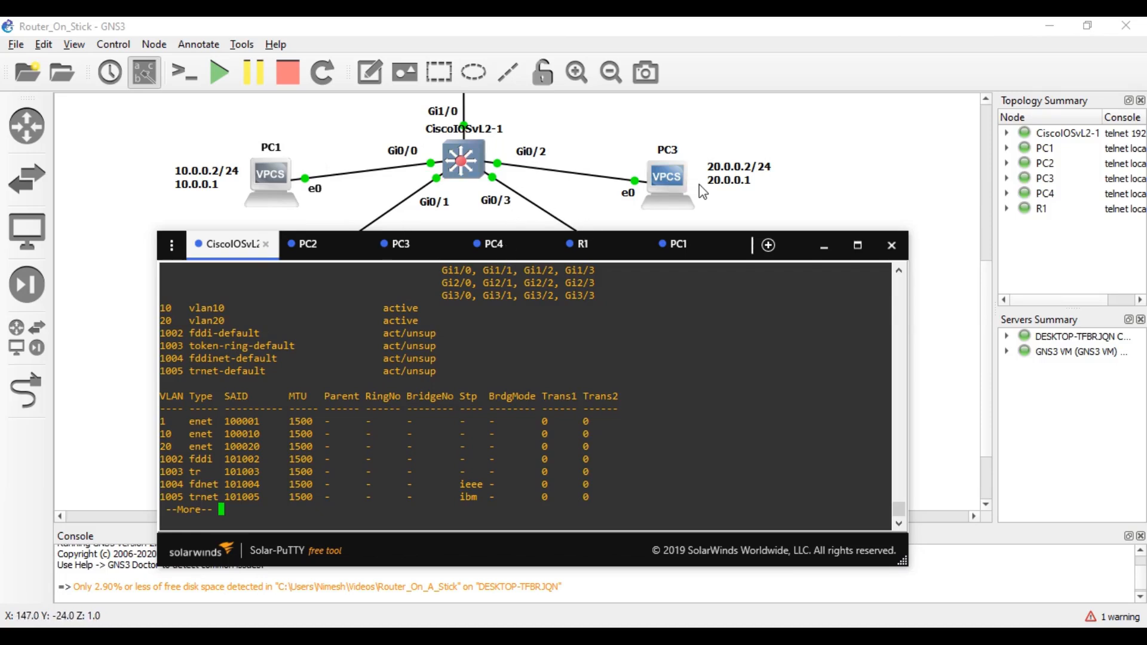
{"action": "scroll", "coordinate": [484, 214], "scroll_direction": "up", "scroll_amount": 2}
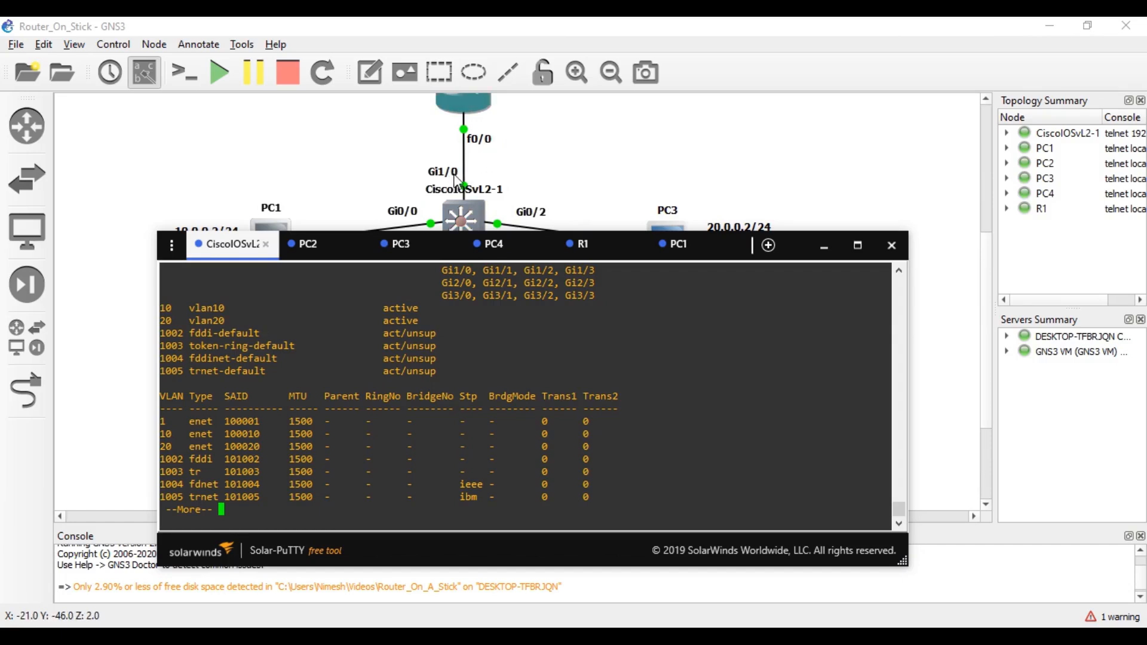
{"action": "scroll", "coordinate": [457, 179], "scroll_direction": "down", "scroll_amount": 5}
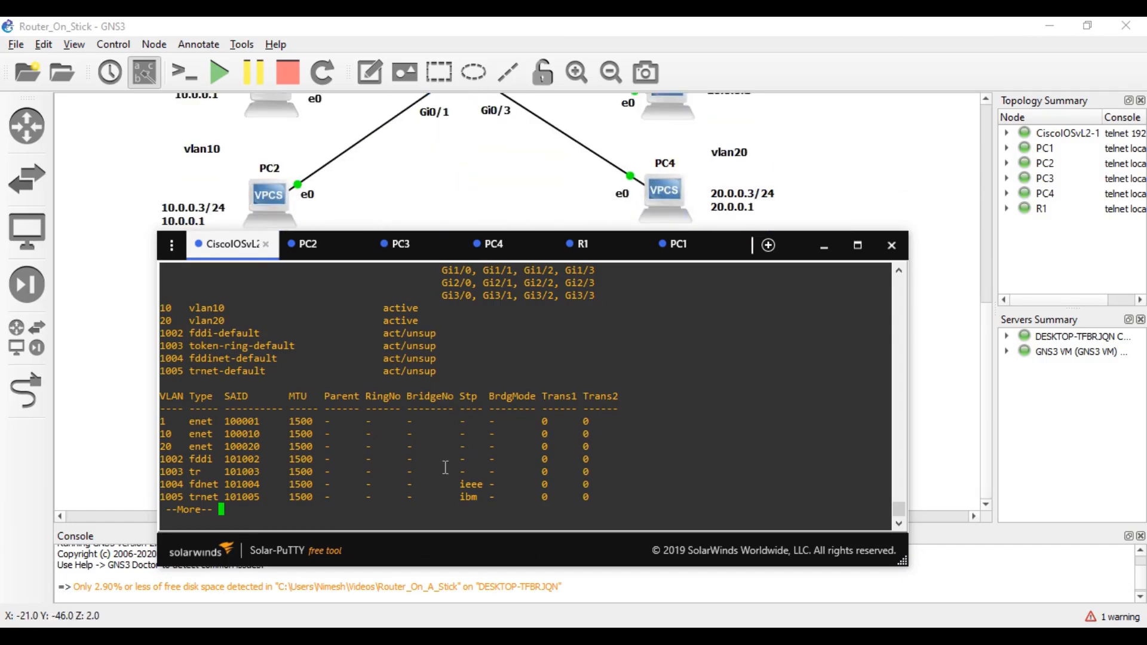
{"action": "key", "text": "Return"}
{"action": "key", "text": "Return"}
{"action": "key", "text": "space"}
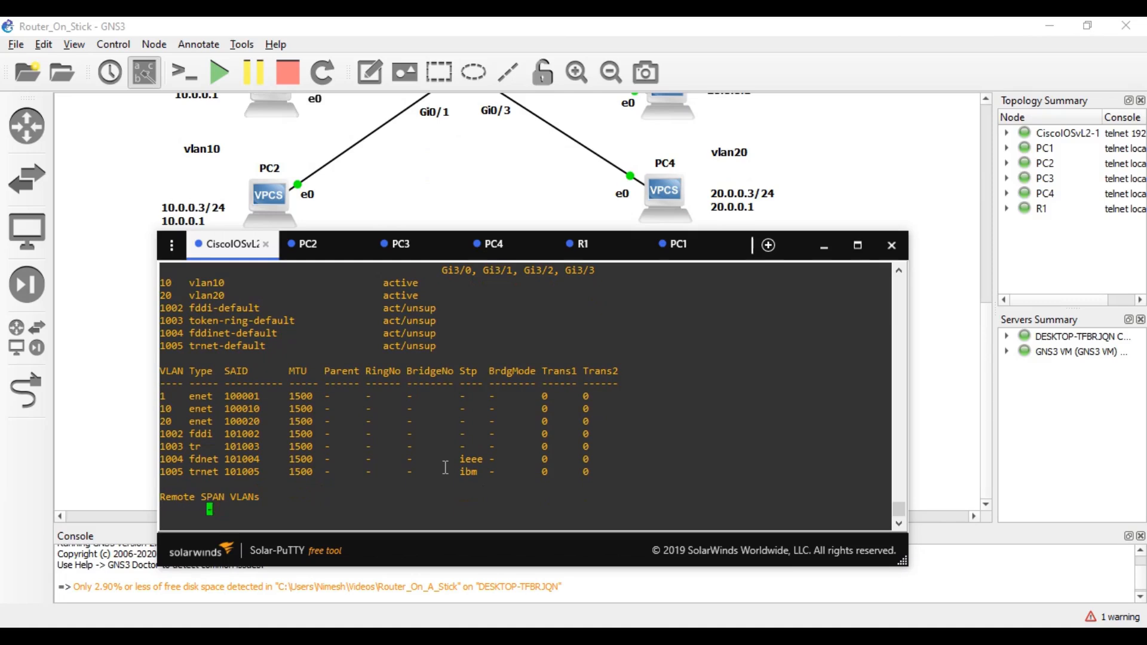
{"action": "key", "text": "Return"}
{"action": "key", "text": "Return"}
{"action": "key", "text": "Return"}
{"action": "key", "text": "Return"}
- Enter privileged mode and global configuration mode on the switch
{"action": "type", "text": "en"}
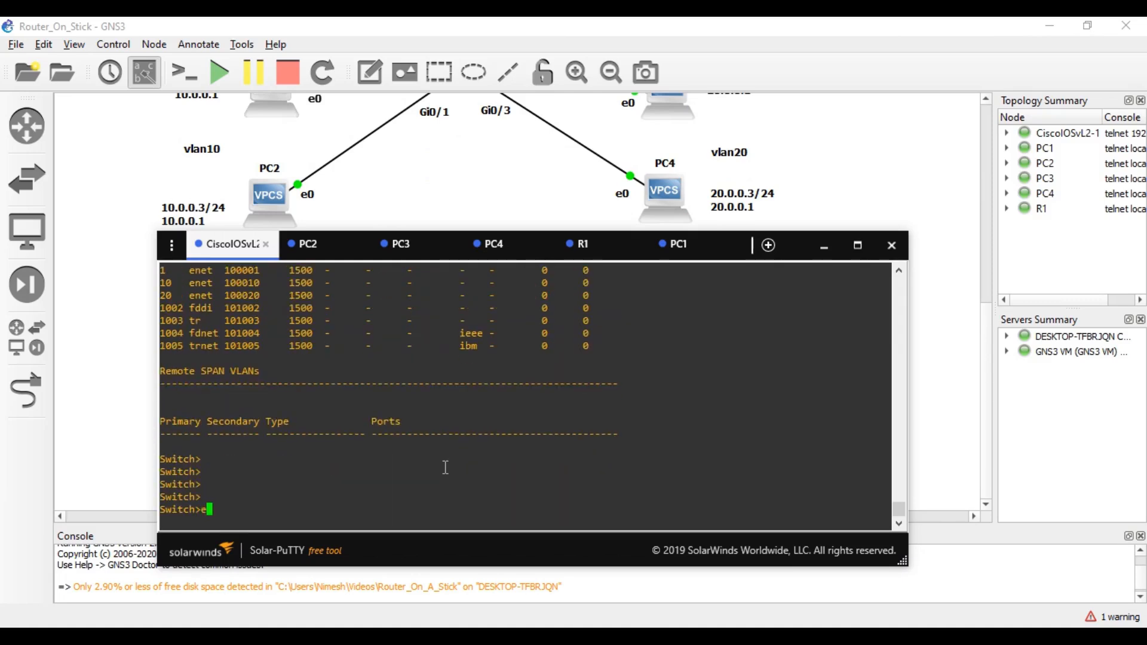
{"action": "key", "text": "Return"}
{"action": "key", "text": "Return"}
{"action": "type", "text": "conf t"}
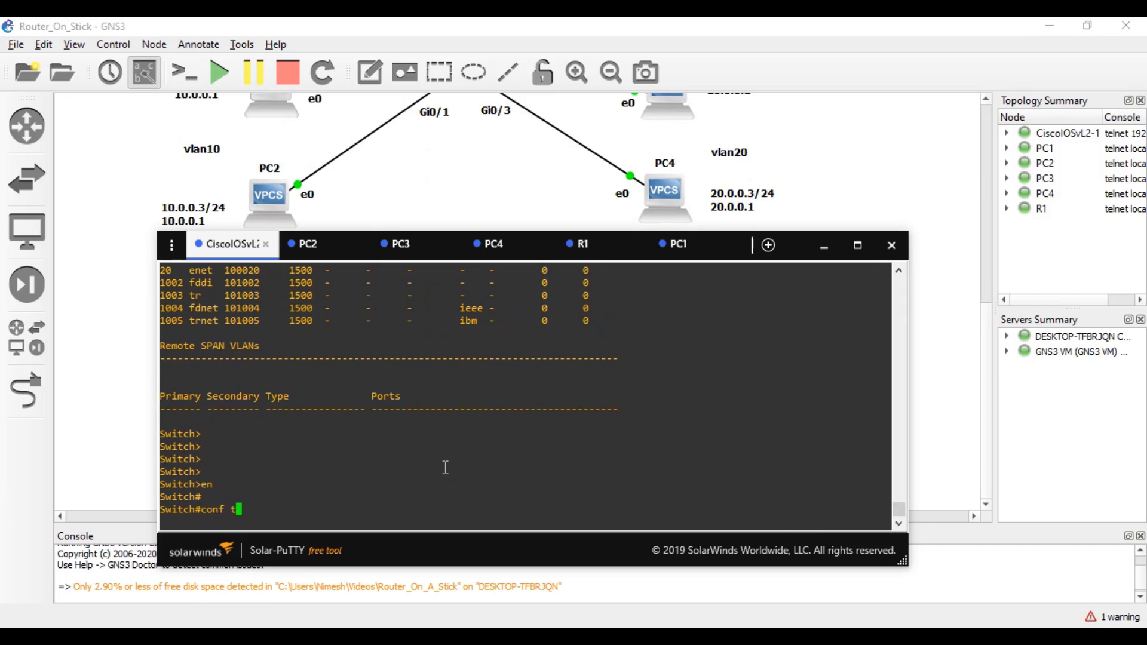
{"action": "key", "text": "Return"}
- Set interface GigabitEthernet 0/0 to switchport access mode, lowering the console window to uncover the PCs and port labels
{"action": "type", "text": "int"}
{"action": "key", "text": "Tab"}
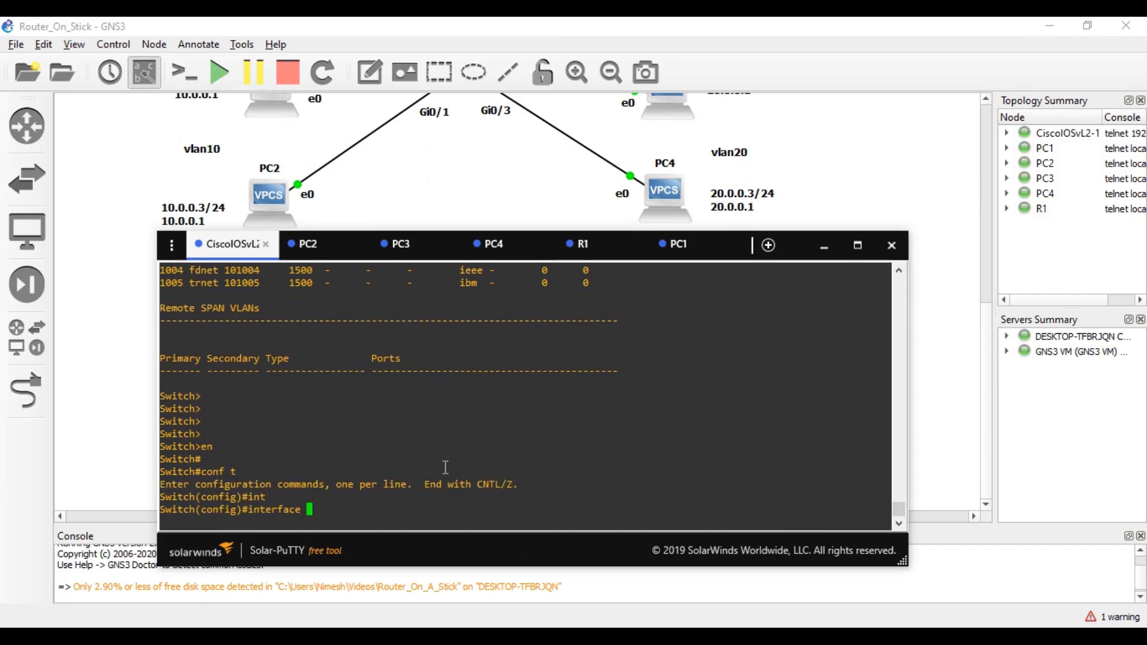
{"action": "left_click_drag", "start_coordinate": [790, 249], "coordinate": [786, 309]}
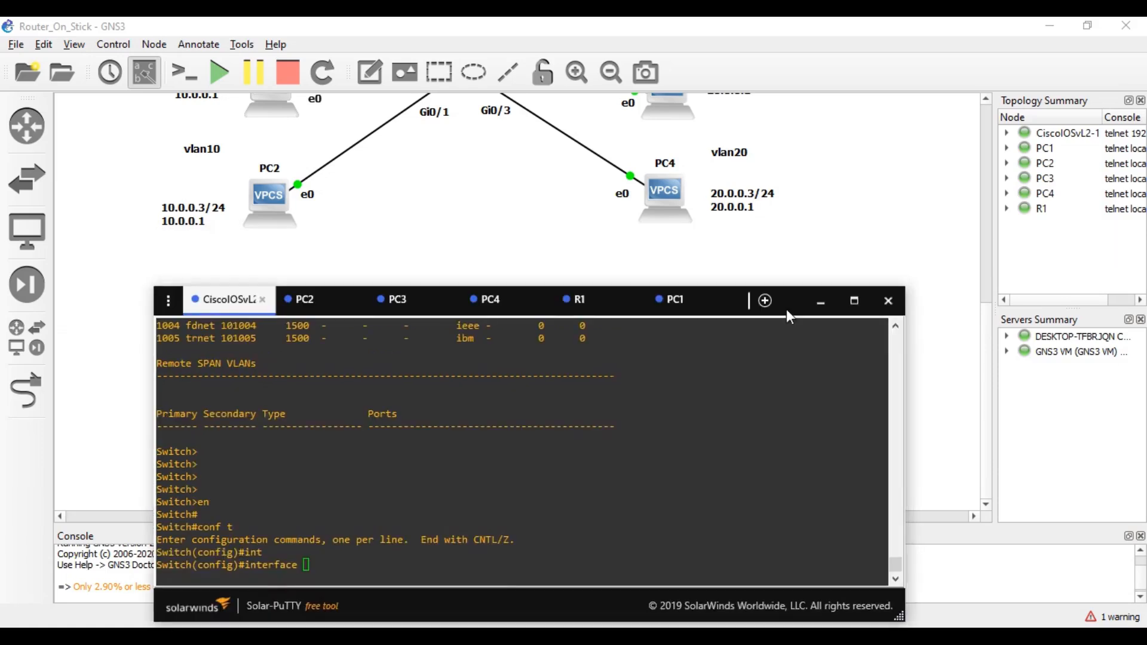
{"action": "scroll", "coordinate": [665, 199], "scroll_direction": "up", "scroll_amount": 2}
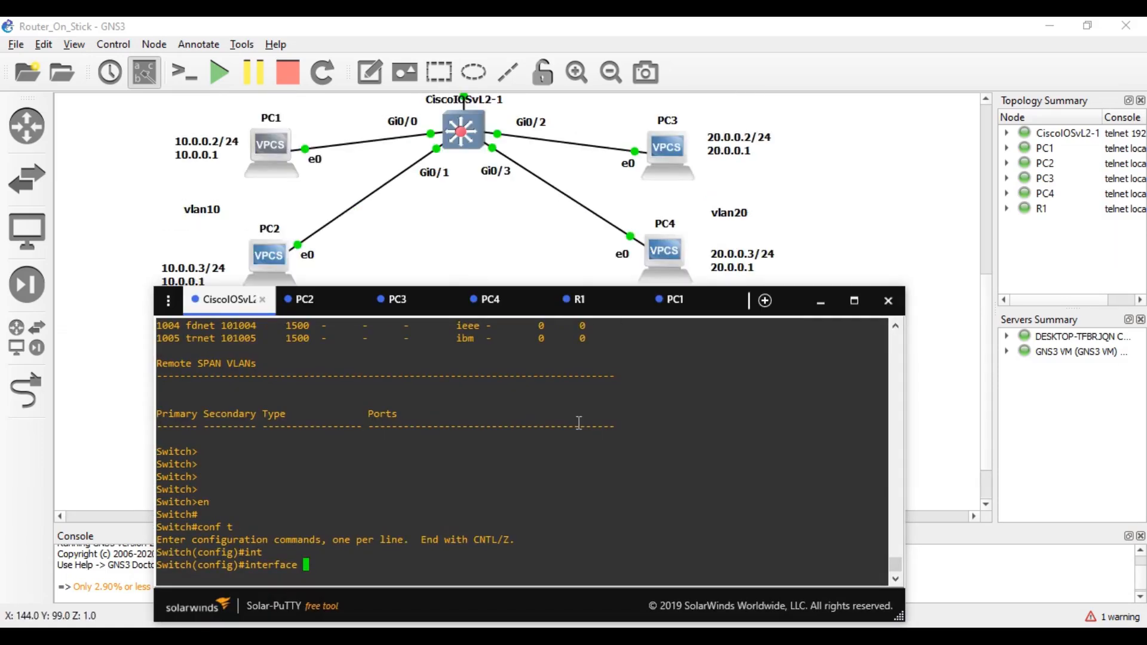
{"action": "type", "text": "gi"}
{"action": "key", "text": "Tab"}
{"action": "type", "text": "0/0"}
{"action": "key", "text": "Return"}
{"action": "type", "text": "switchport m"}
{"action": "key", "text": "Tab"}
{"action": "type", "text": "mo"}
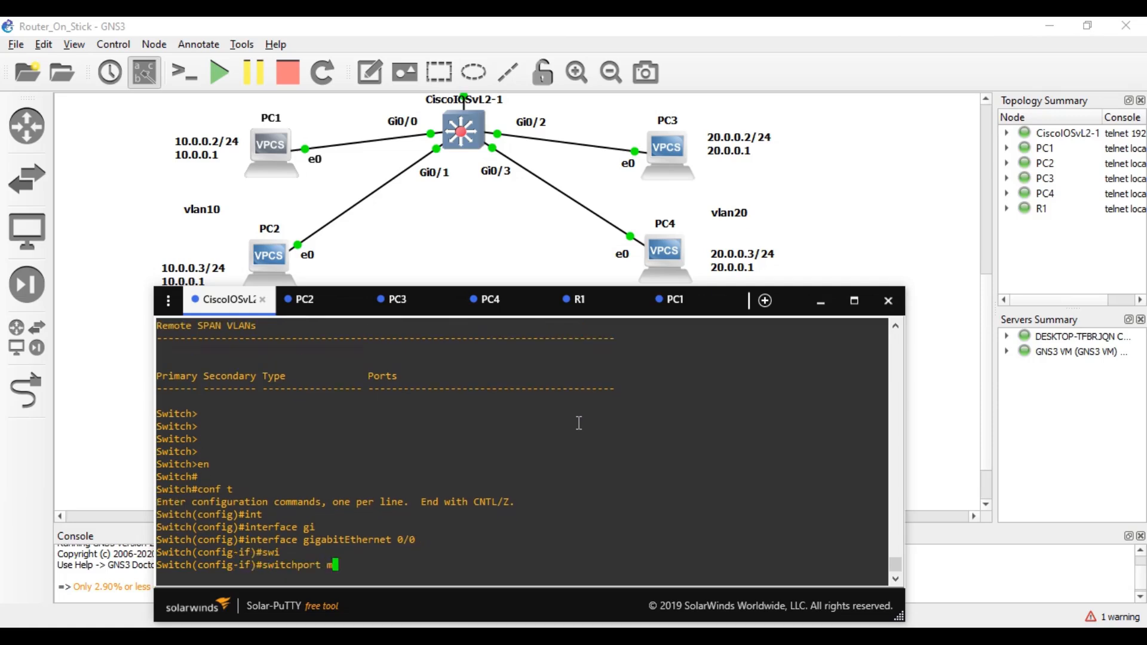
{"action": "key", "text": "Tab"}
{"action": "type", "text": "ac"}
{"action": "key", "text": "Tab"}
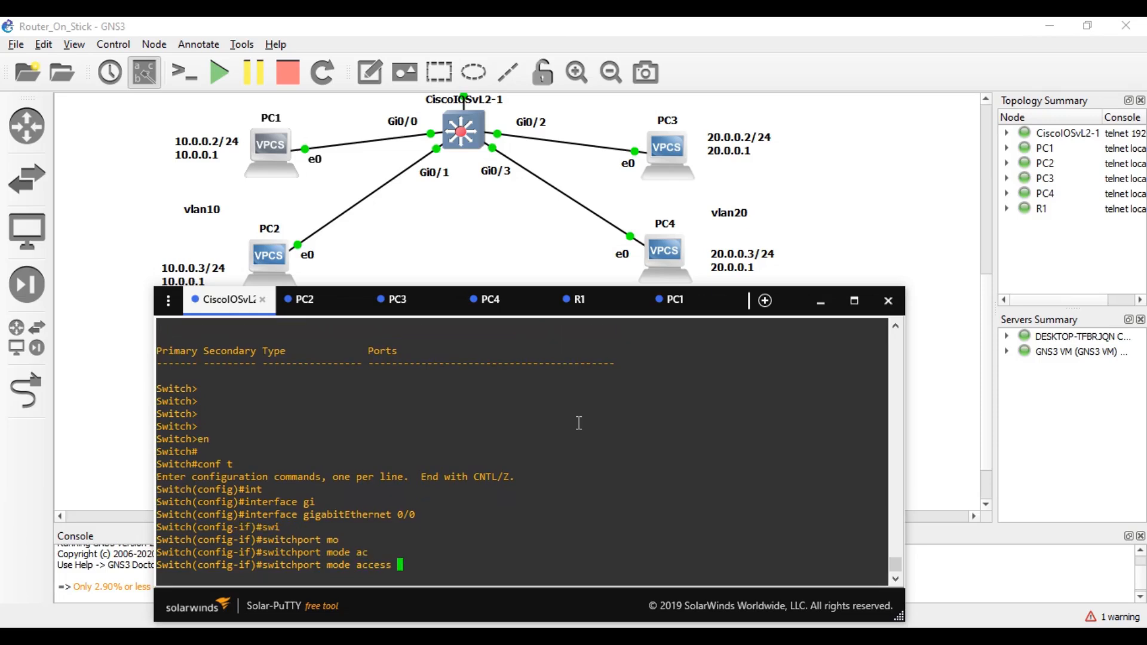
{"action": "key", "text": "Return"}
- Assign GigabitEthernet 0/0 to access VLAN 10 and exit the interface configuration
{"action": "type", "text": "swi"}
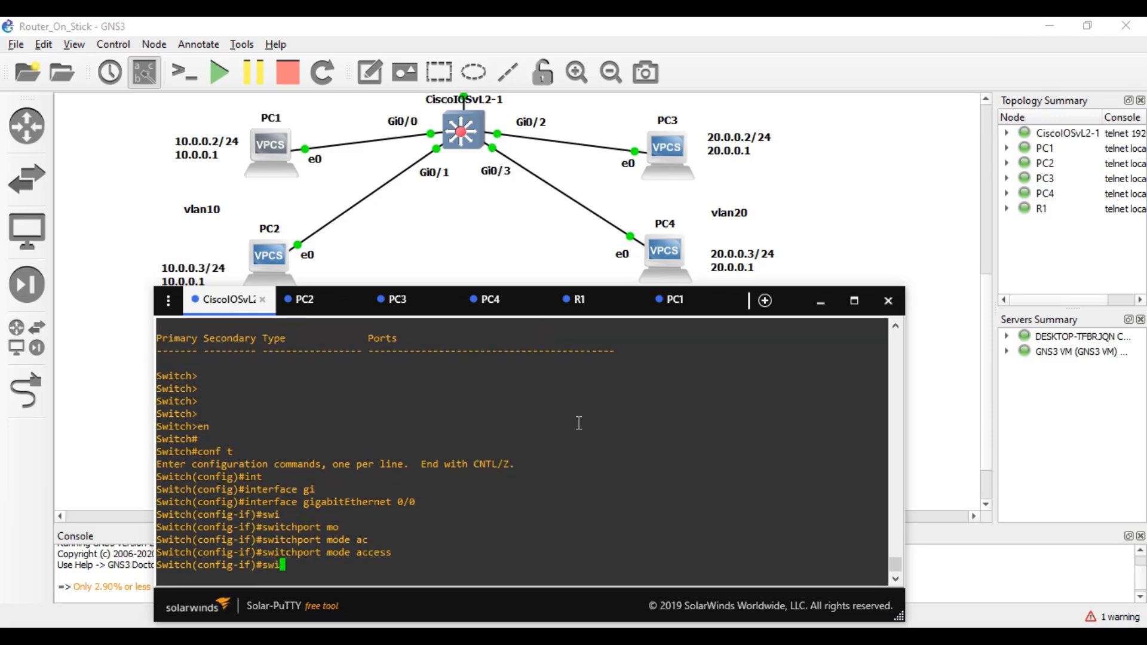
{"action": "key", "text": "Tab"}
{"action": "type", "text": "acc"}
{"action": "key", "text": "Tab"}
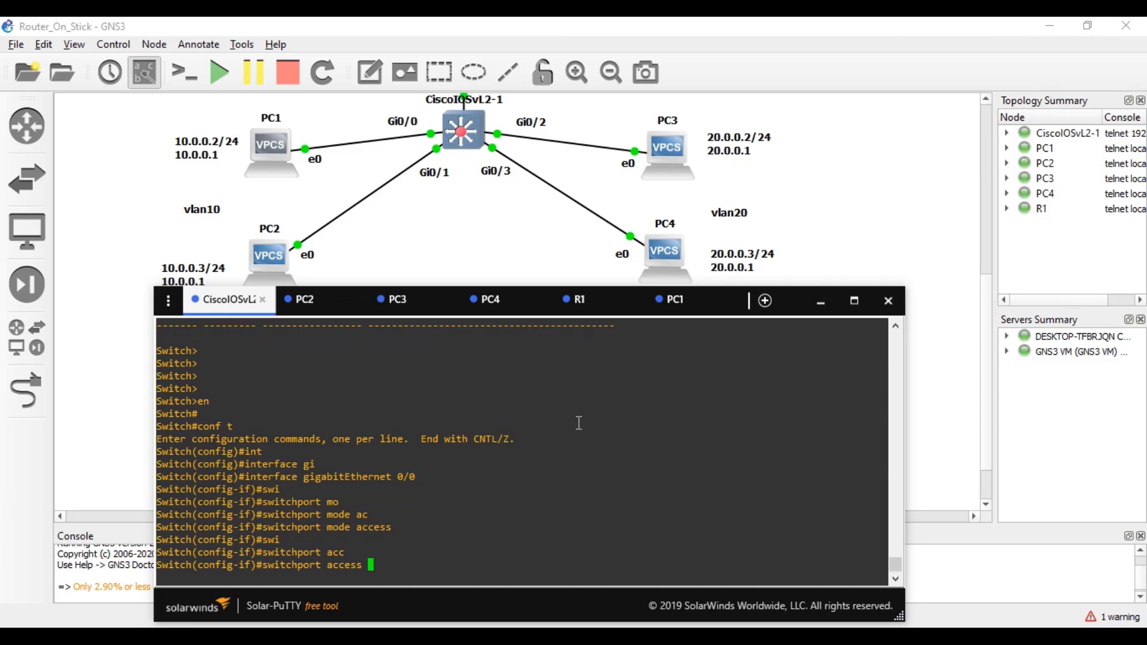
{"action": "type", "text": "vlan"}
{"action": "key", "text": "Tab"}
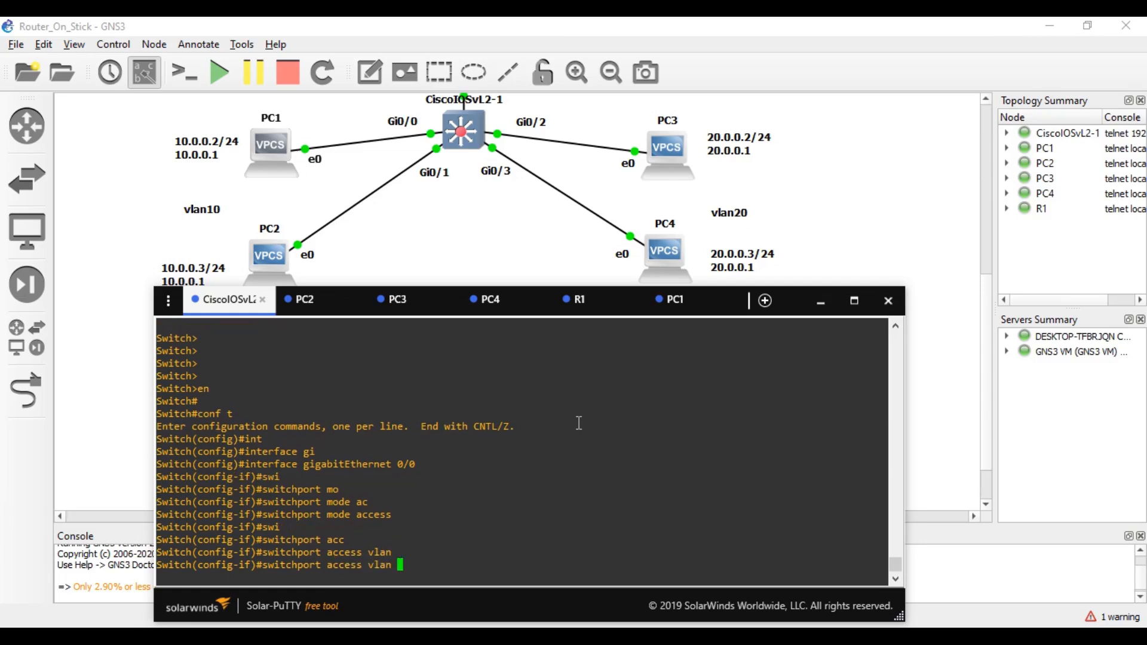
{"action": "type", "text": "10"}
{"action": "key", "text": "Return"}
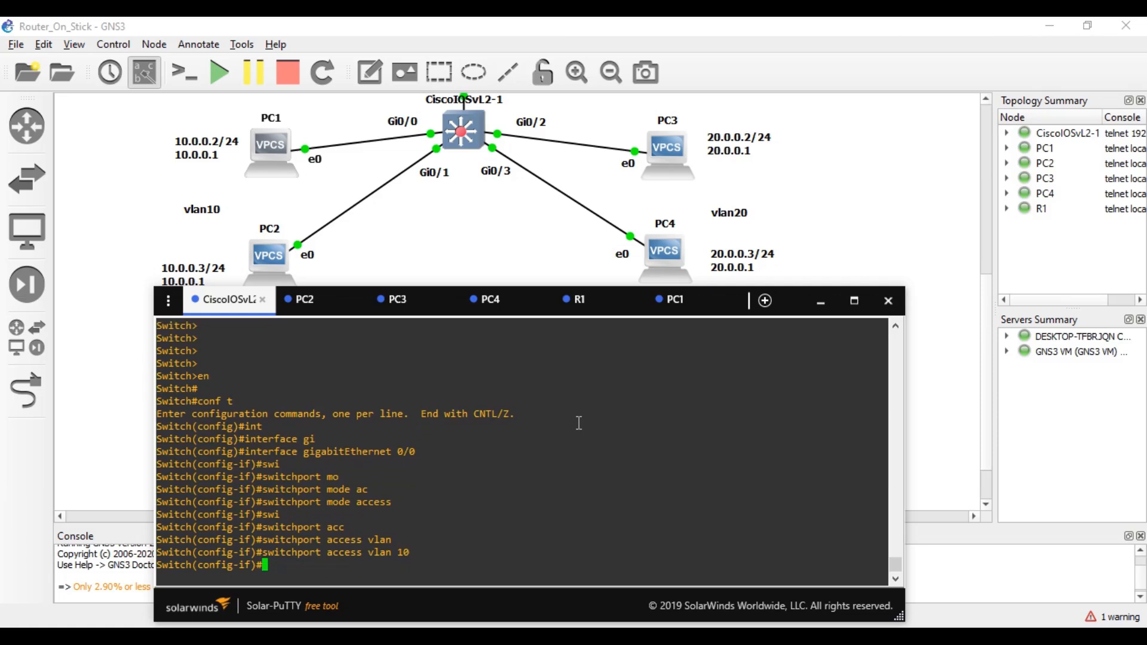
{"action": "type", "text": "exti"}
{"action": "key", "text": "BackSpace"}
{"action": "key", "text": "BackSpace"}
{"action": "key", "text": "Tab"}
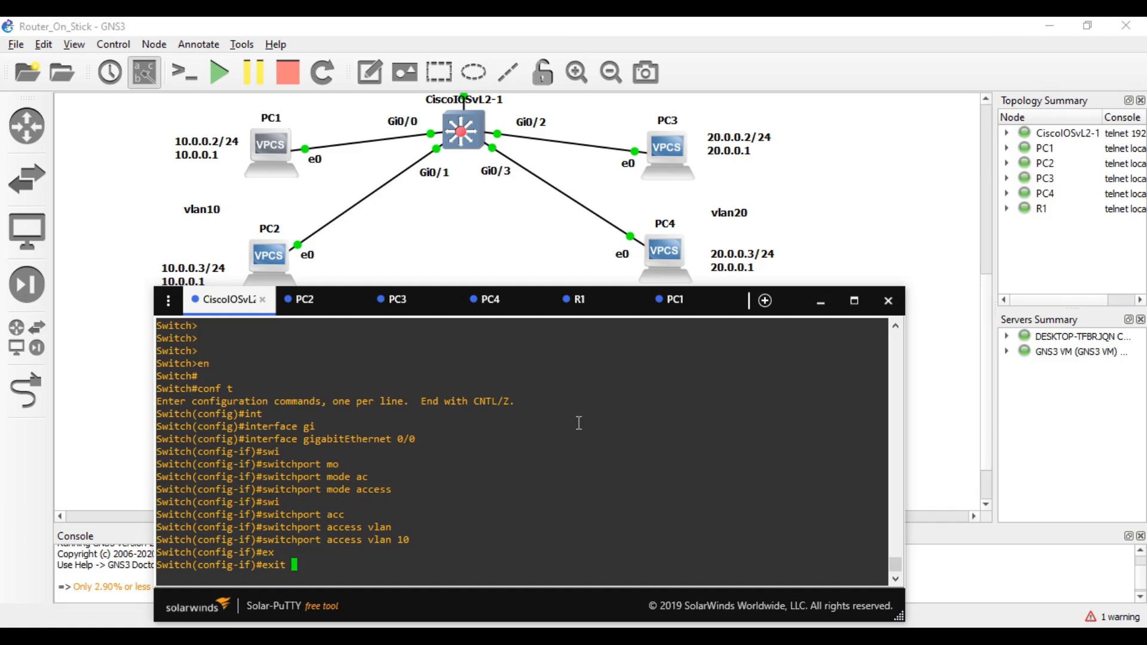
{"action": "key", "text": "Return"}
{"action": "key", "text": "Return"}
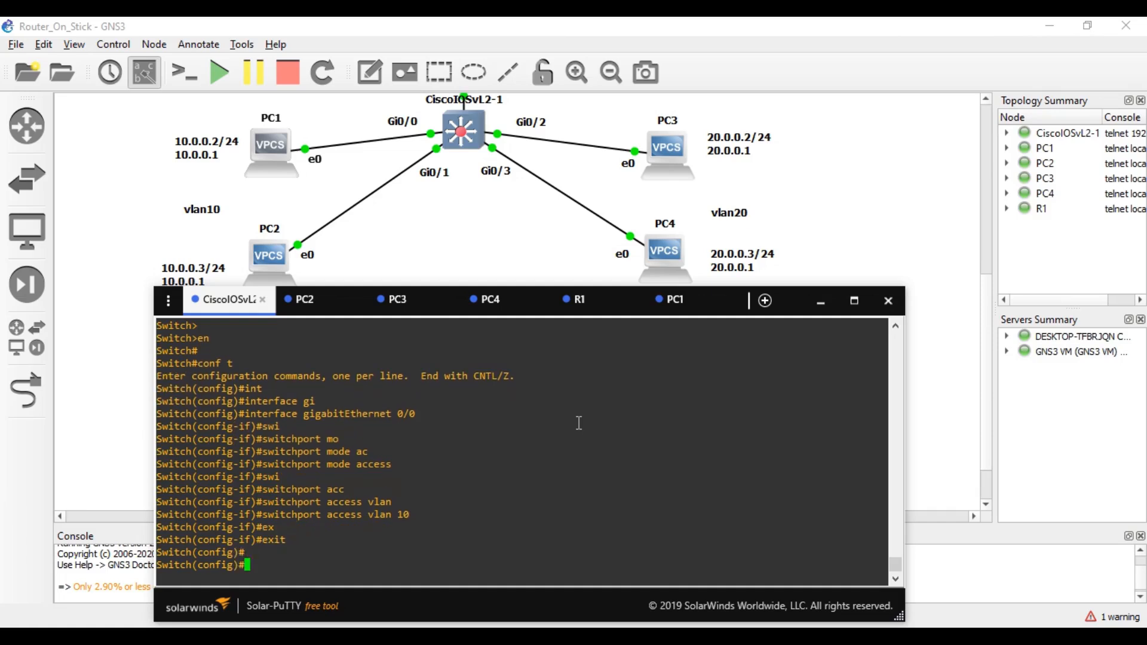
- Open interface GigabitEthernet 0/1 for configuration and set it to switchport access mode
{"action": "type", "text": "inter"}
{"action": "key", "text": "Tab"}
{"action": "type", "text": "gi"}
{"action": "key", "text": "Tab"}
{"action": "type", "text": "0/1"}
{"action": "key", "text": "Return"}
{"action": "type", "text": "swi"}
{"action": "key", "text": "Tab"}
{"action": "type", "text": "mo"}
{"action": "key", "text": "Tab"}
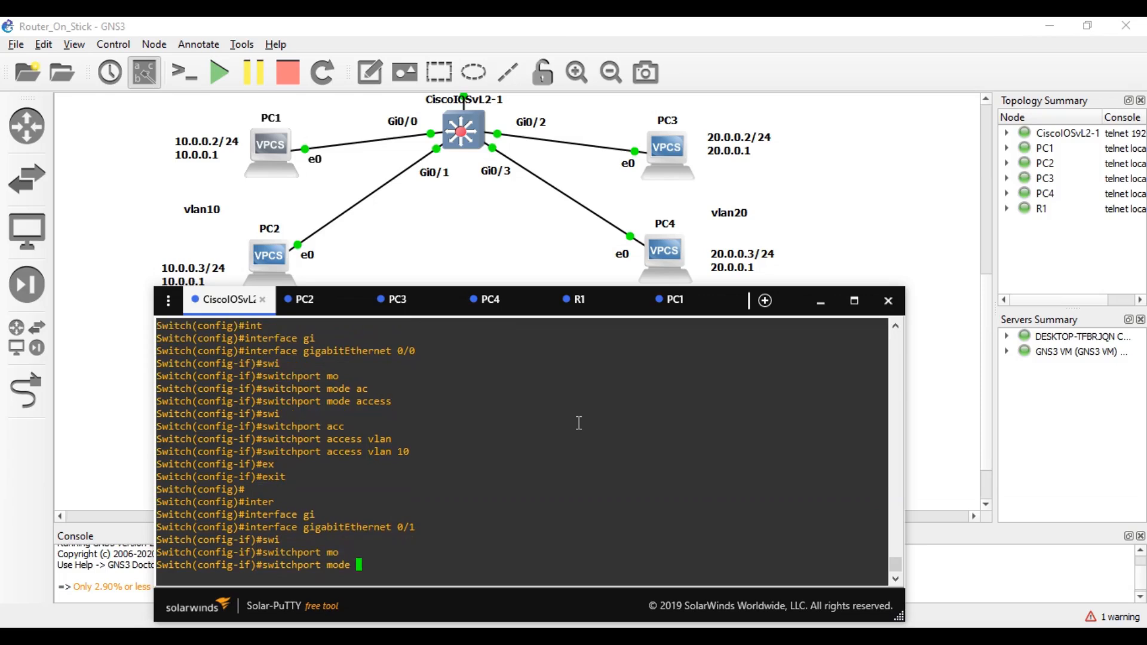
{"action": "type", "text": "acc"}
{"action": "key", "text": "Tab"}
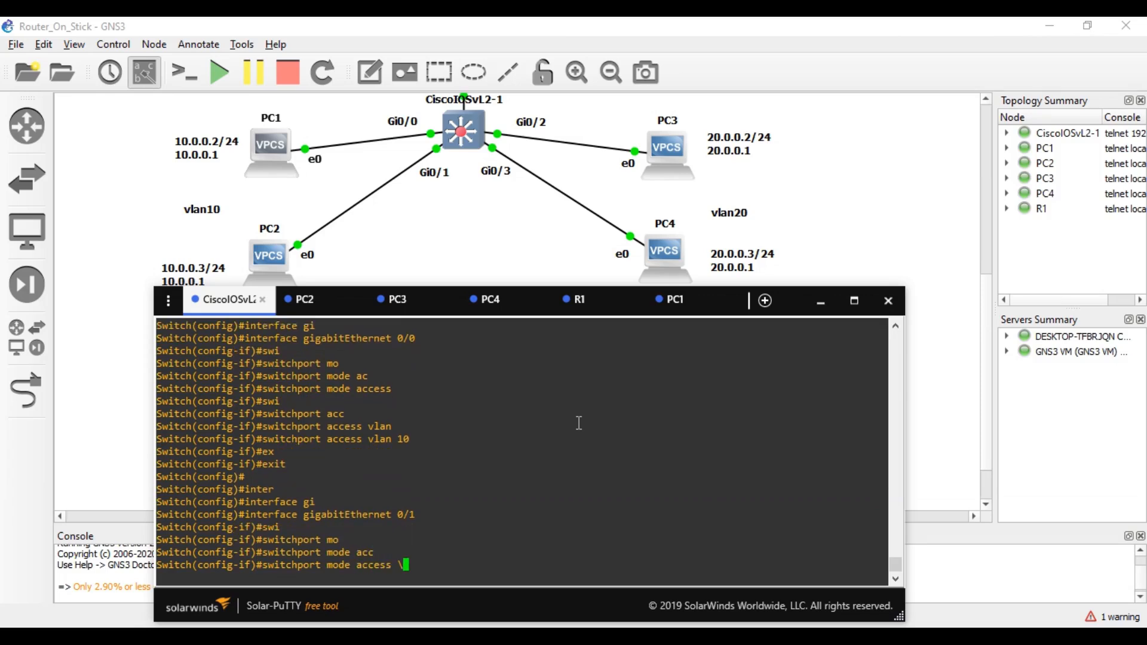
{"action": "key", "text": "Return"}
- Assign GigabitEthernet 0/1 to access VLAN 10
{"action": "type", "text": "swi"}
{"action": "key", "text": "Tab"}
{"action": "type", "text": "acc"}
{"action": "key", "text": "Tab"}
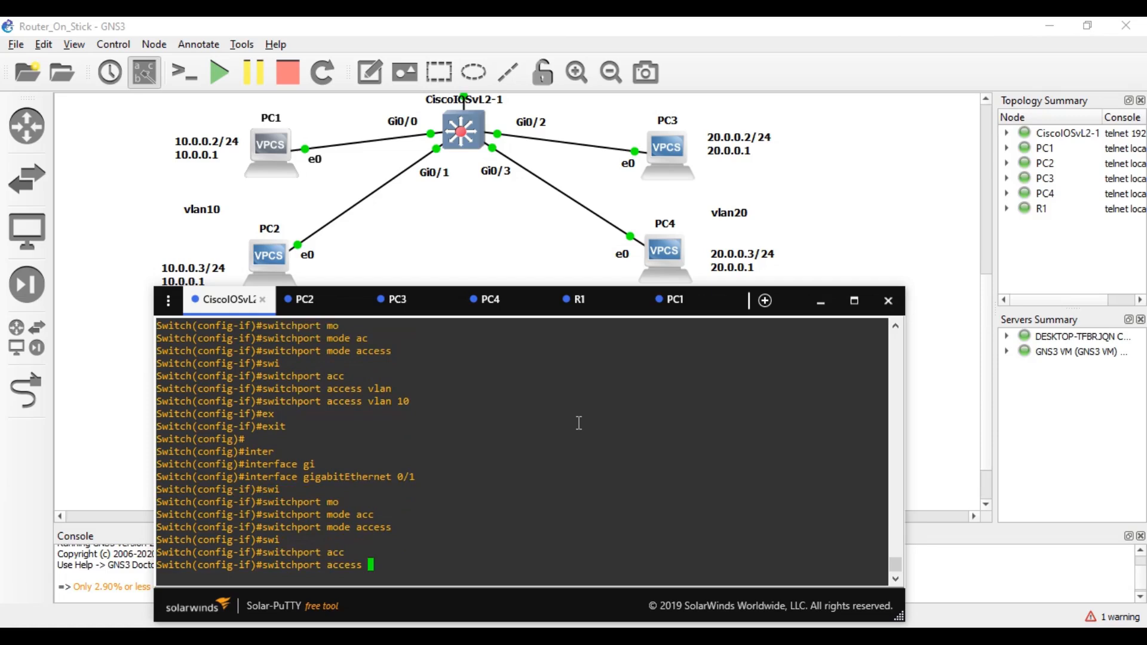
{"action": "type", "text": "vk"}
{"action": "key", "text": "Tab"}
{"action": "key", "text": "BackSpace"}
{"action": "key", "text": "Tab"}
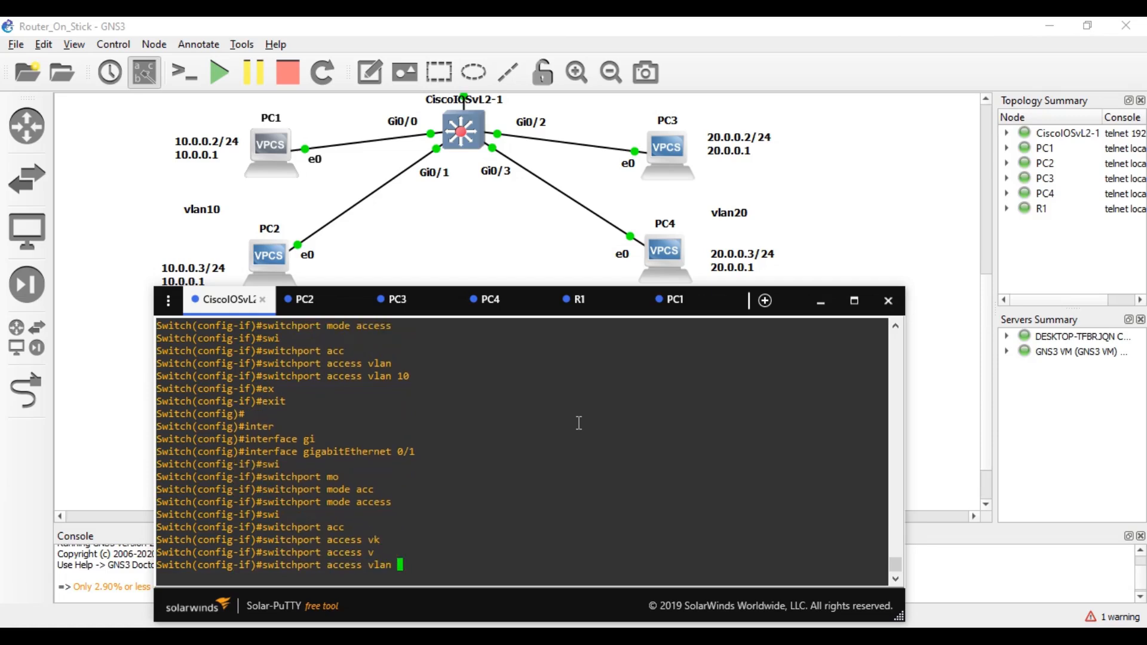
{"action": "type", "text": "10"}
{"action": "key", "text": "Return"}
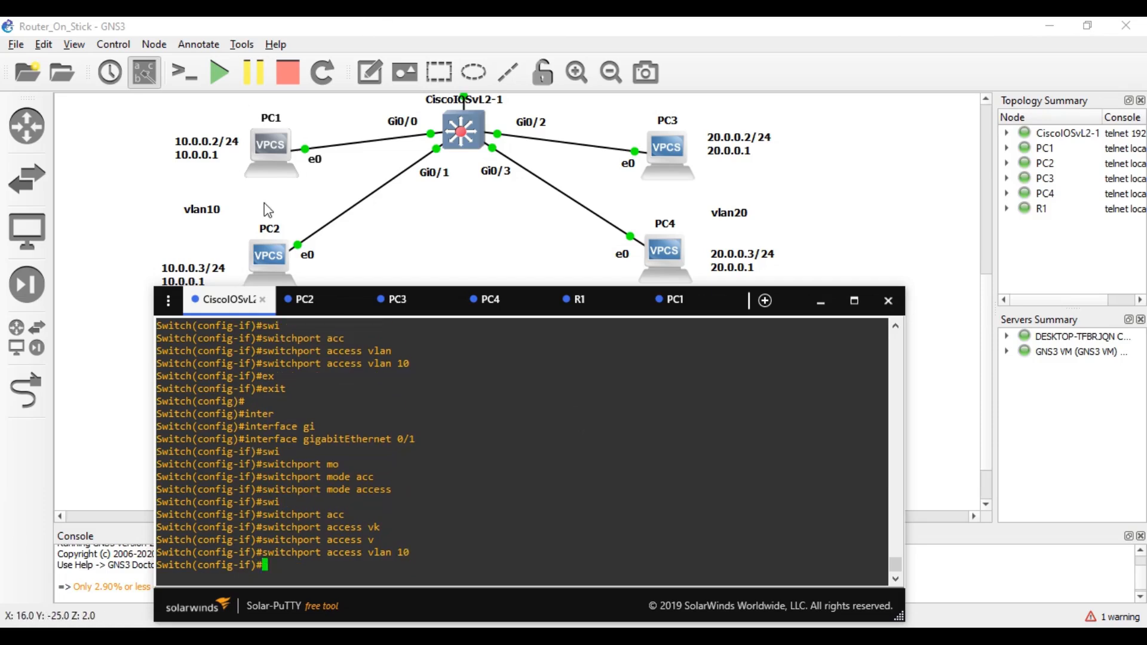
- Exit the GigabitEthernet 0/1 configuration and open interface GigabitEthernet 0/2 for configuration
{"action": "type", "text": "exit"}
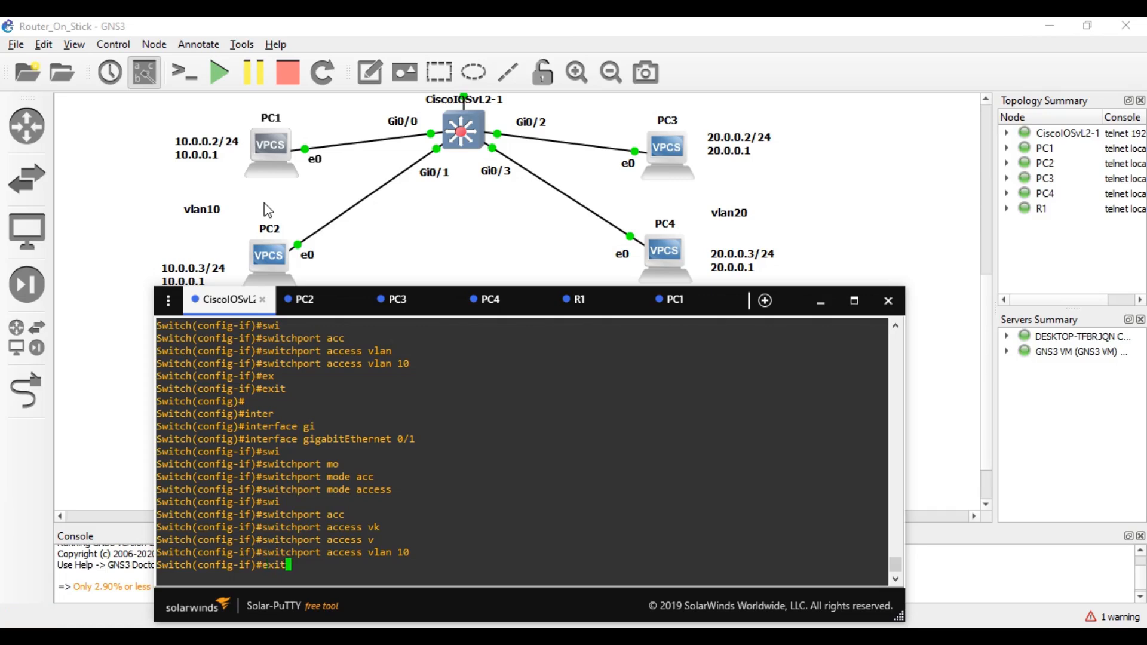
{"action": "key", "text": "Return"}
{"action": "type", "text": "int"}
{"action": "key", "text": "Tab"}
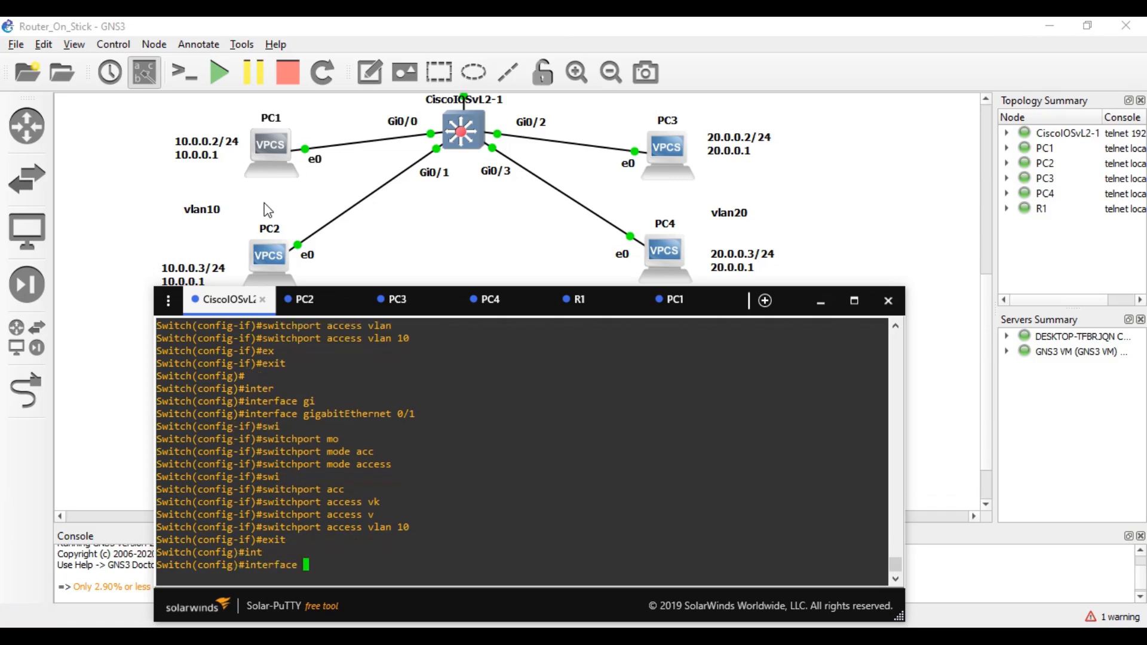
{"action": "type", "text": "gi"}
{"action": "key", "text": "Tab"}
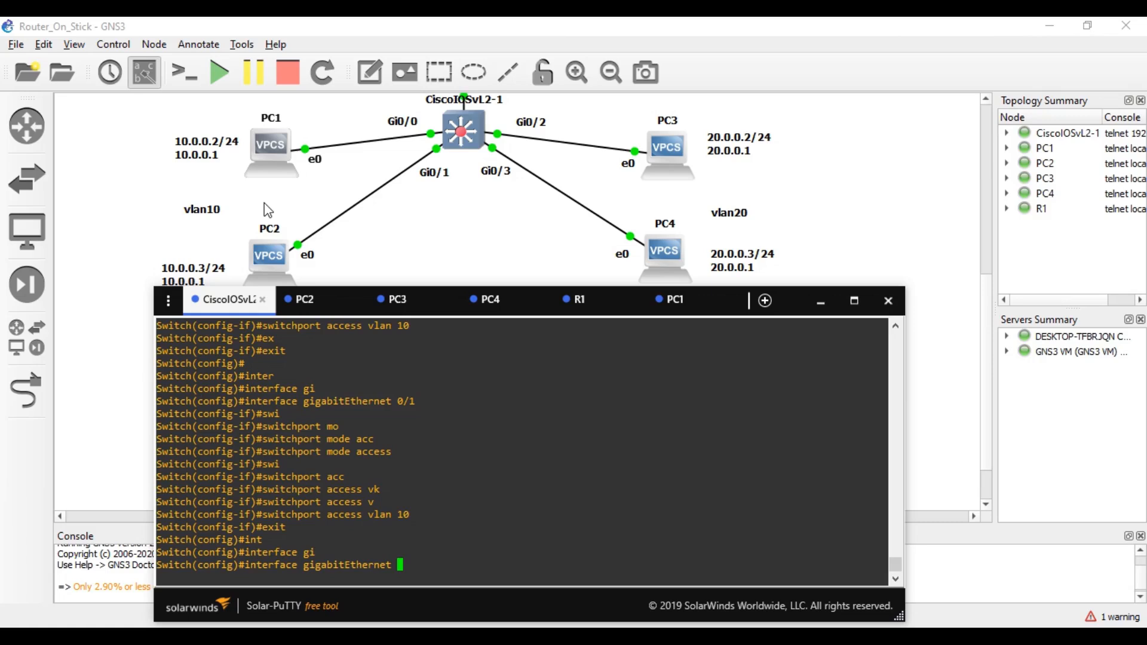
{"action": "type", "text": "0/2"}
{"action": "key", "text": "Return"}
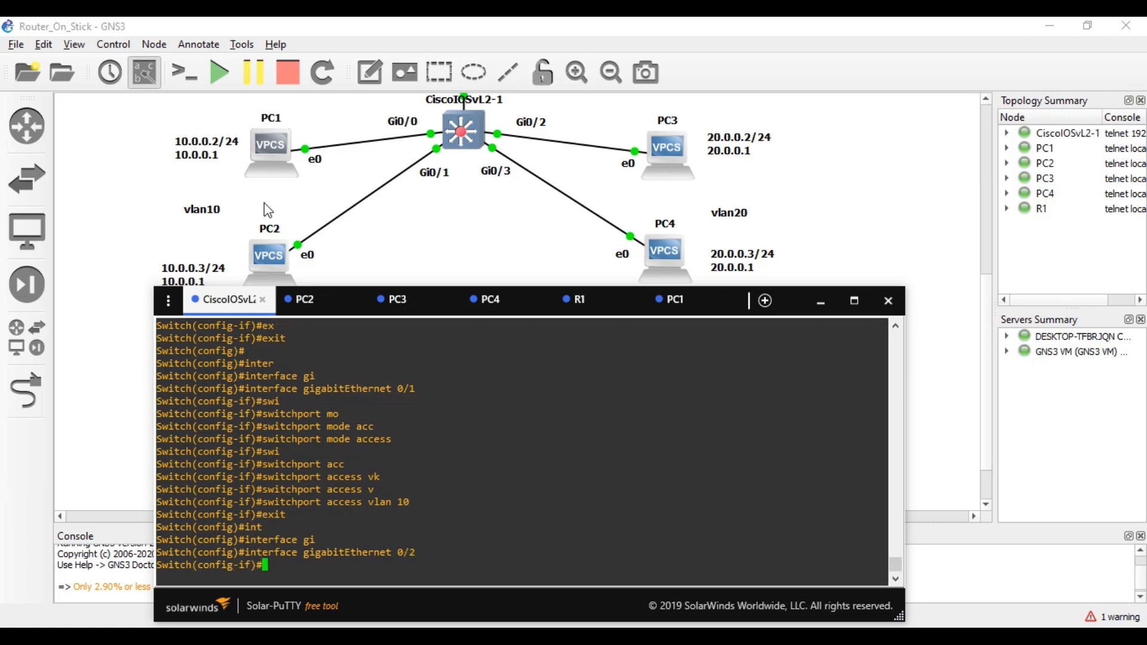
- Set interface GigabitEthernet 0/2 to switchport access mode
{"action": "type", "text": "swi"}
{"action": "key", "text": "Tab"}
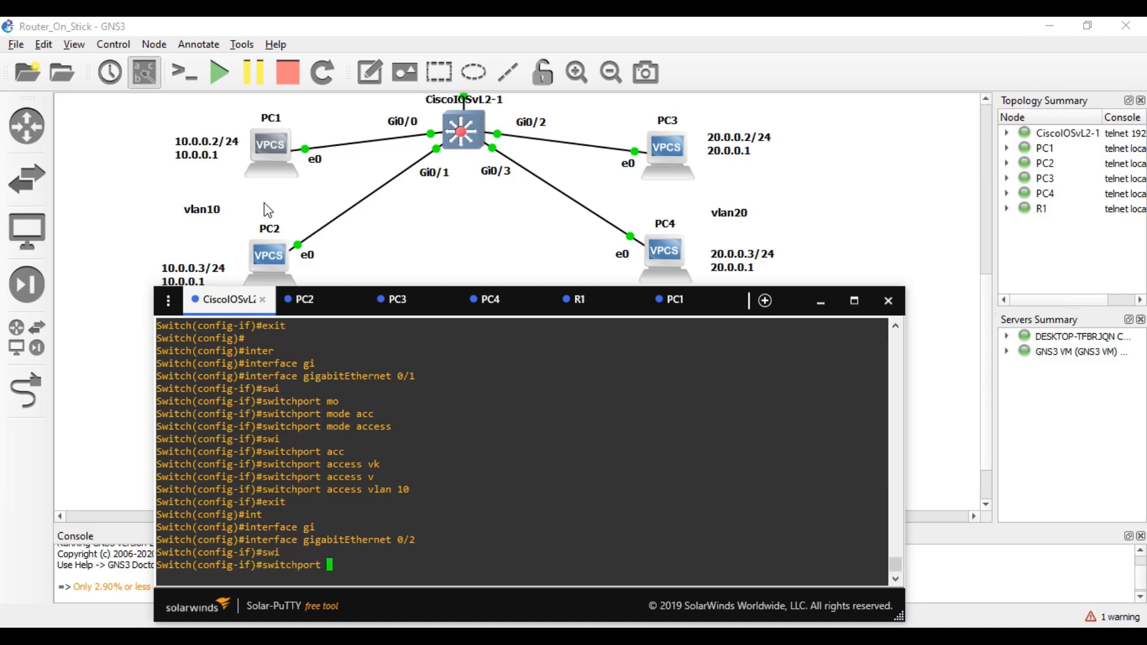
{"action": "type", "text": "mo"}
{"action": "key", "text": "Tab"}
{"action": "type", "text": "ac"}
{"action": "key", "text": "Tab"}
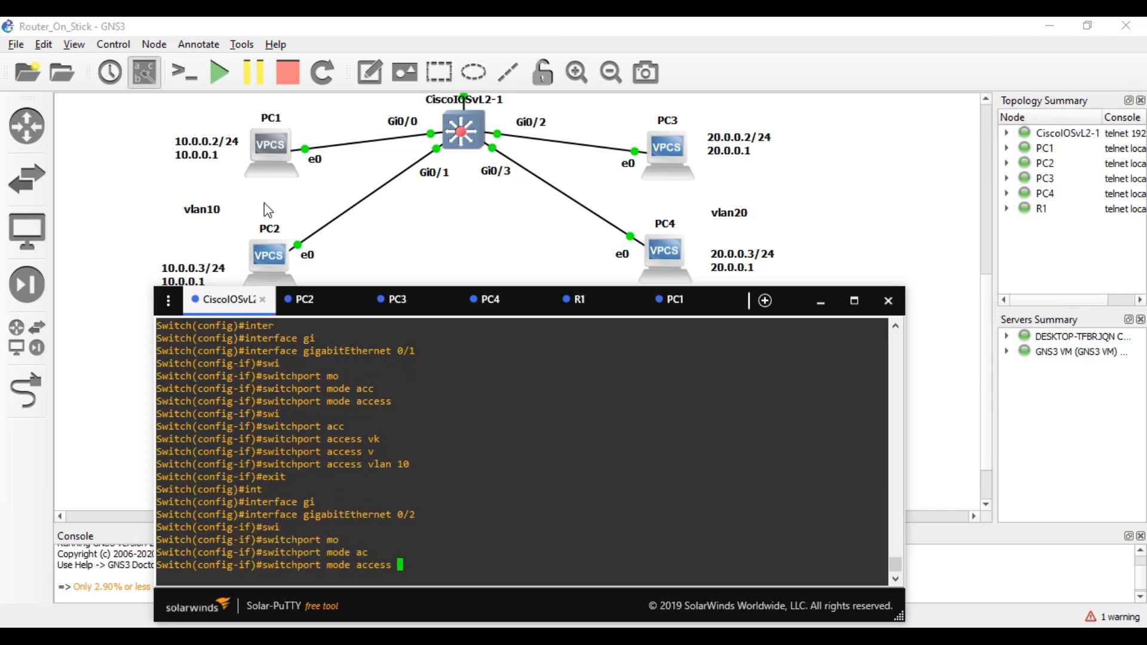
{"action": "key", "text": "Return"}
- Assign GigabitEthernet 0/2 to access VLAN 20
{"action": "type", "text": "swi"}
{"action": "key", "text": "Tab"}
{"action": "type", "text": "ac"}
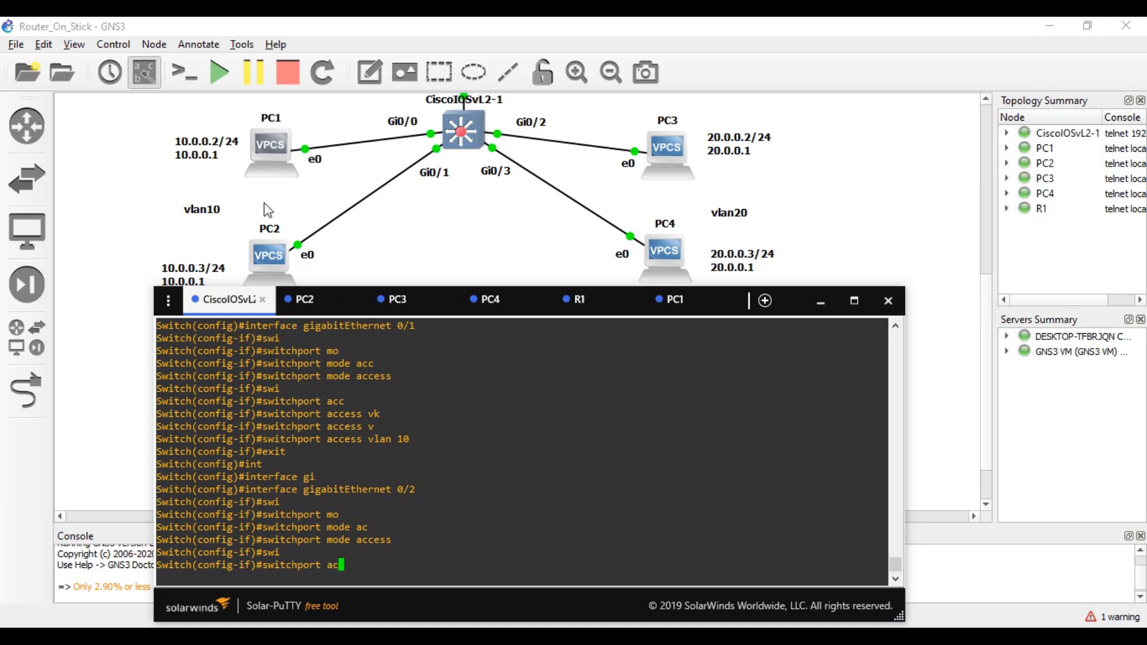
{"action": "key", "text": "Tab"}
{"action": "type", "text": "vl"}
{"action": "key", "text": "Tab"}
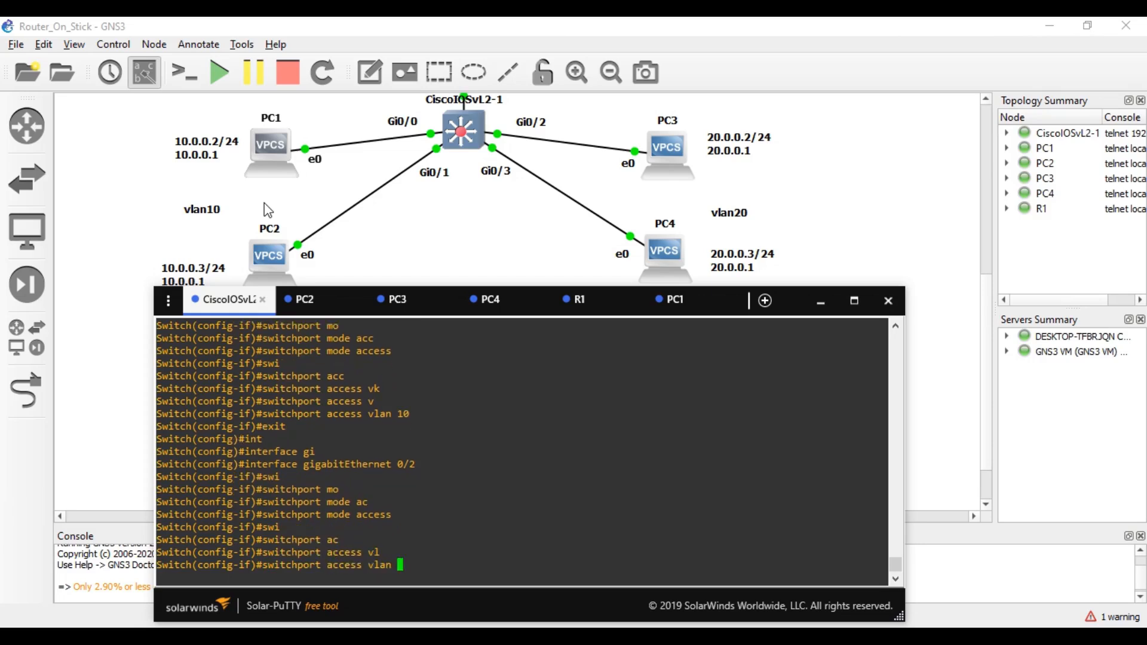
{"action": "type", "text": "20"}
{"action": "key", "text": "Return"}
- Exit the GigabitEthernet 0/2 configuration and begin a new interface command in global configuration mode
{"action": "type", "text": "e"}
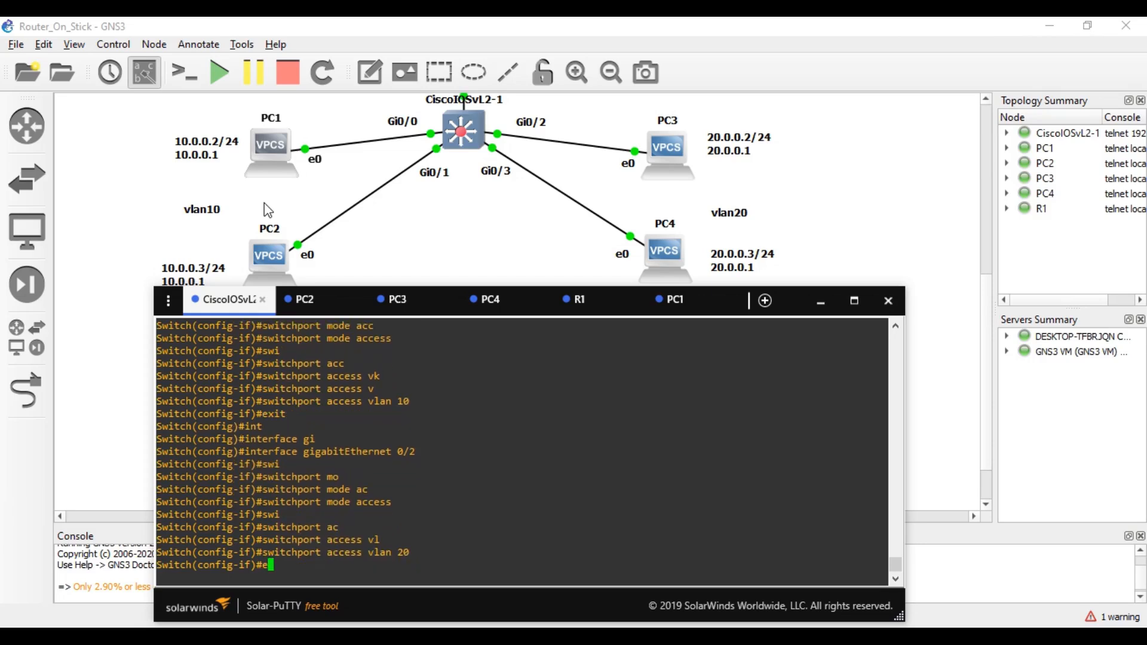
{"action": "type", "text": "xit"}
{"action": "key", "text": "Return"}
{"action": "type", "text": "i"}
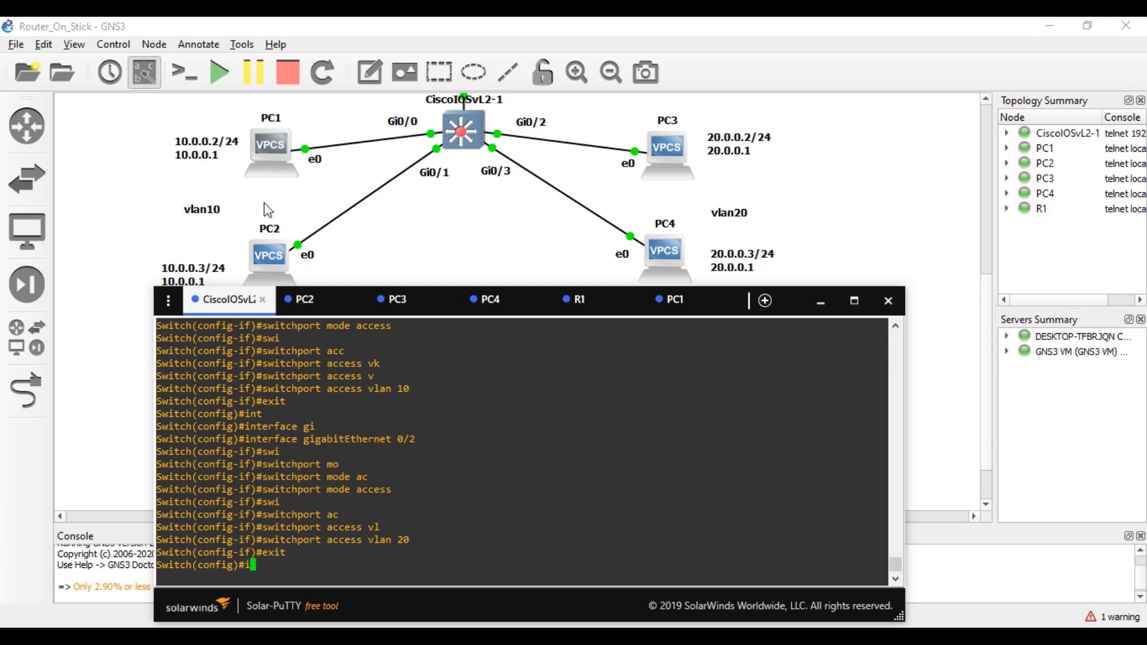
{"action": "type", "text": "nte"}
{"action": "key", "text": "Tab"}
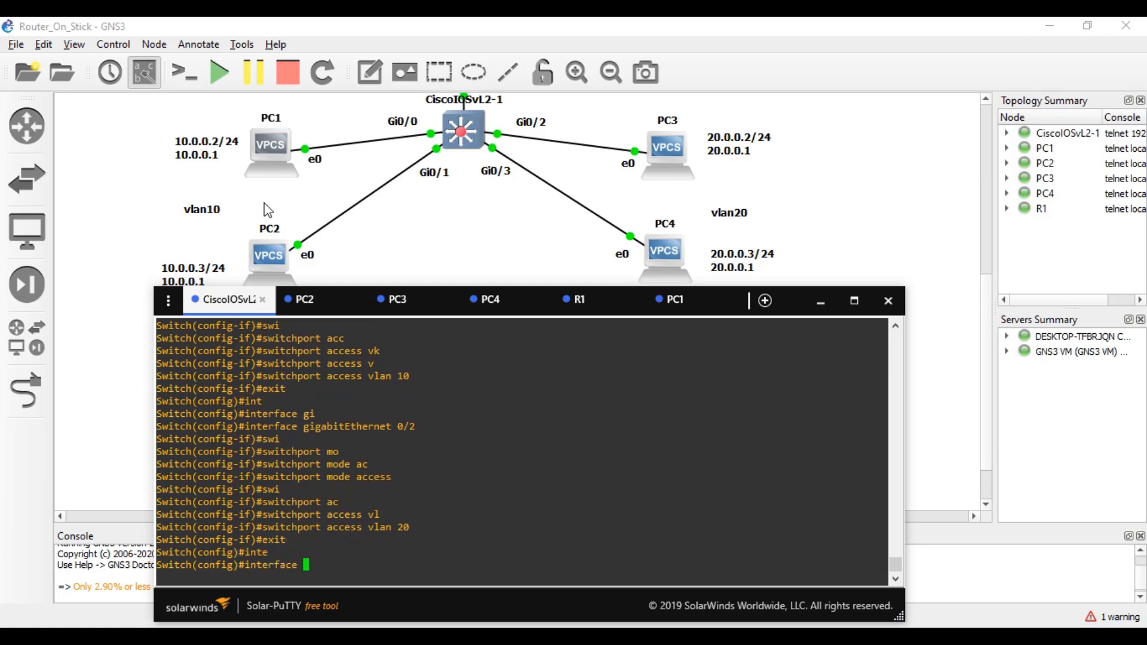
{"action": "type", "text": "mo"}
{"action": "key", "text": "Tab"}
{"action": "type", "text": "ac"}
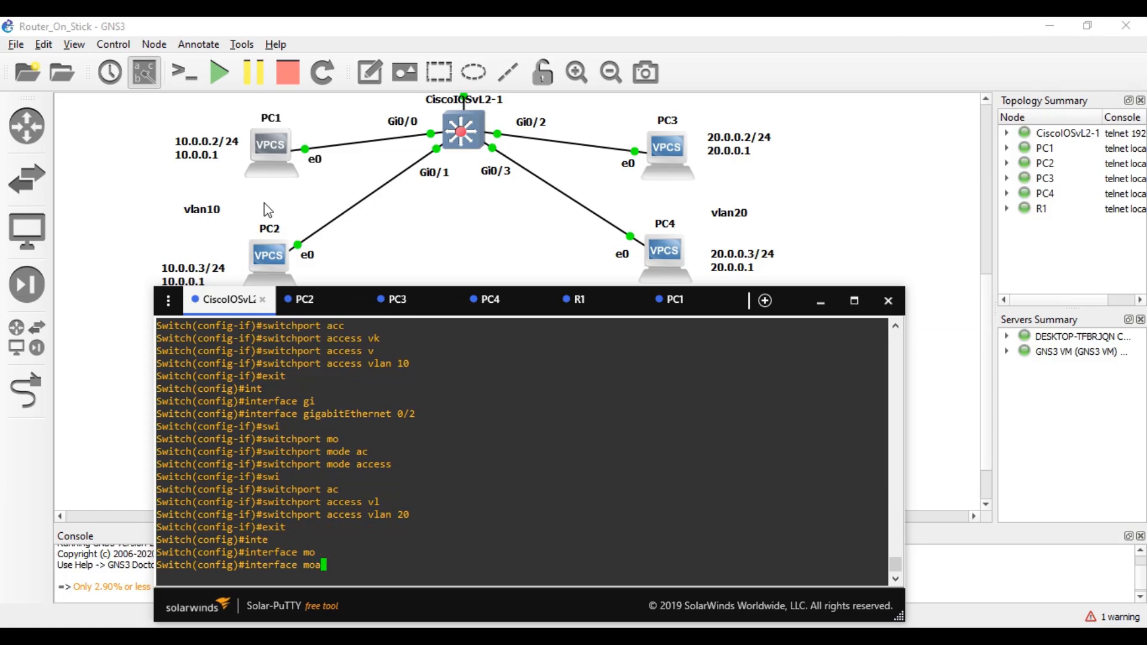
{"action": "key", "text": "Tab"}
{"action": "key", "text": "BackSpace"}
{"action": "key", "text": "BackSpace"}
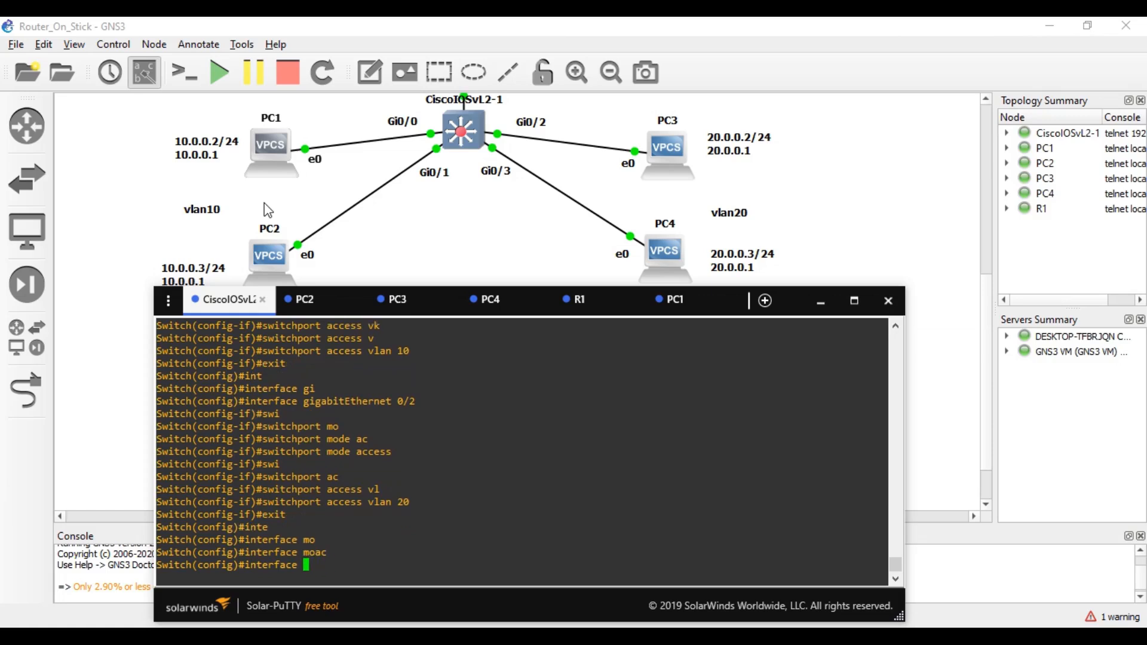
{"action": "key", "text": "Tab"}
{"action": "type", "text": "d"}
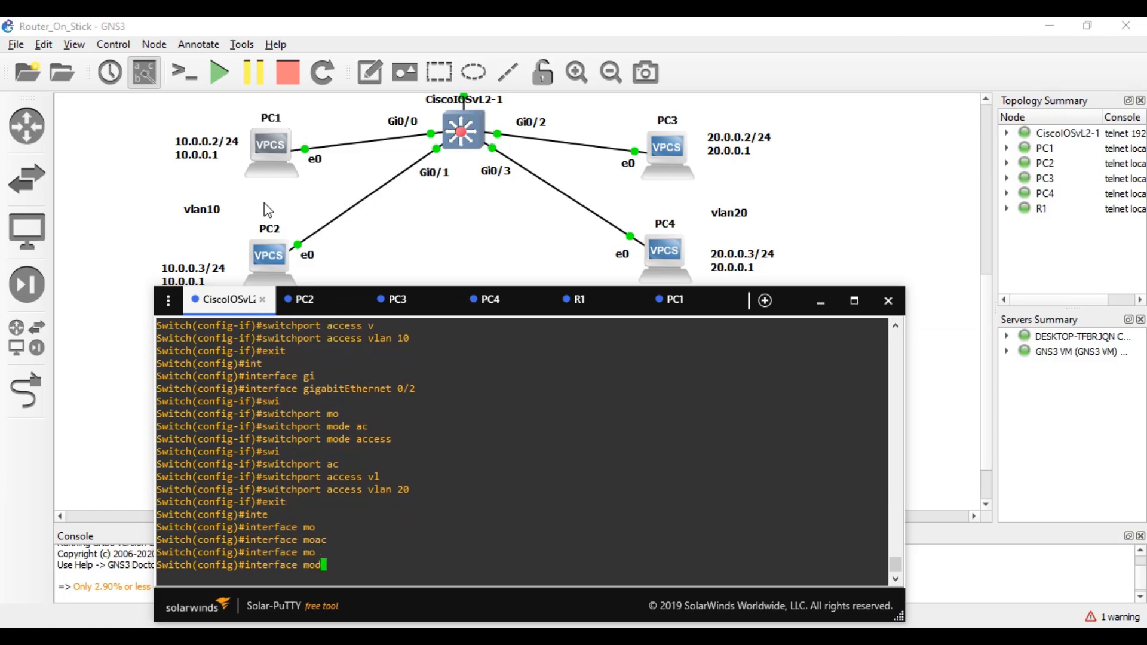
{"action": "key", "text": "BackSpace"}
{"action": "key", "text": "BackSpace"}
{"action": "key", "text": "BackSpace"}
- Complete the interface command to open GigabitEthernet 0/3 for configuration
{"action": "type", "text": "gi"}
{"action": "key", "text": "Tab"}
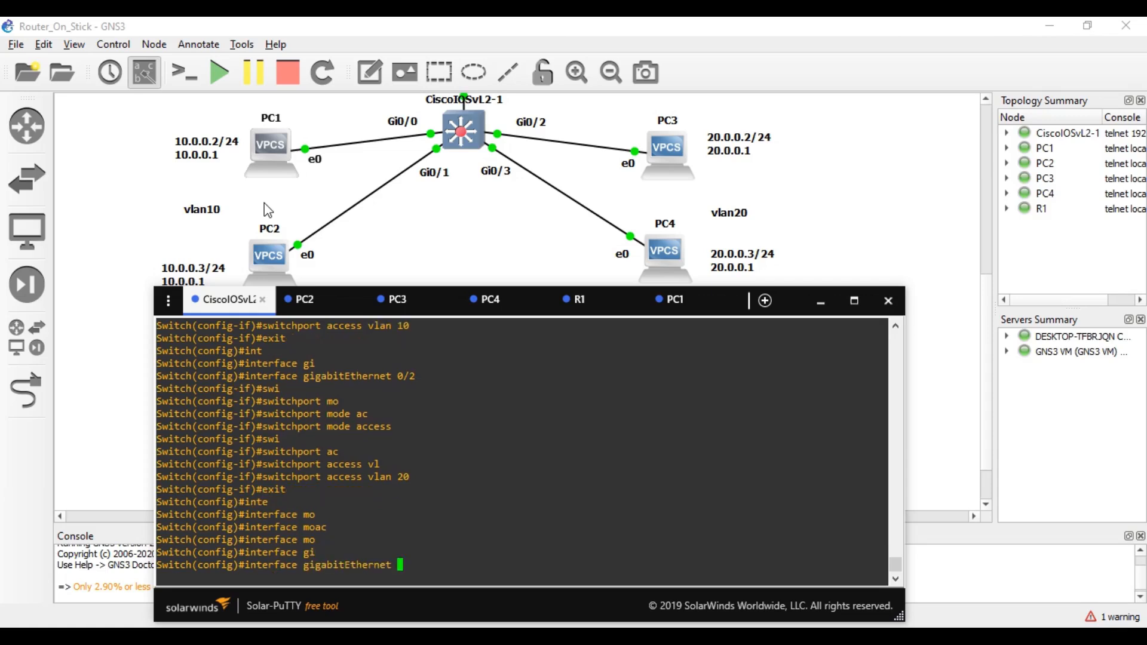
{"action": "type", "text": "0/3"}
{"action": "key", "text": "Return"}
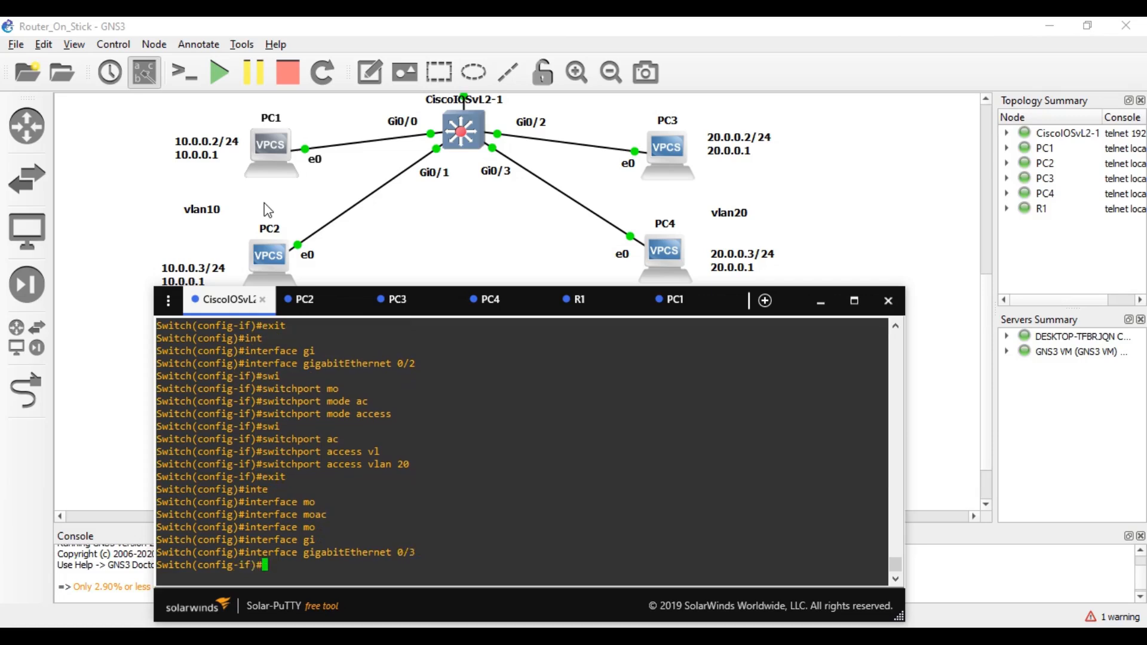
- Set interface GigabitEthernet 0/3 to switchport access mode
{"action": "type", "text": "v"}
{"action": "key", "text": "BackSpace"}
{"action": "type", "text": "swi"}
{"action": "key", "text": "Tab"}
{"action": "type", "text": "mo"}
{"action": "key", "text": "Tab"}
{"action": "type", "text": "ac"}
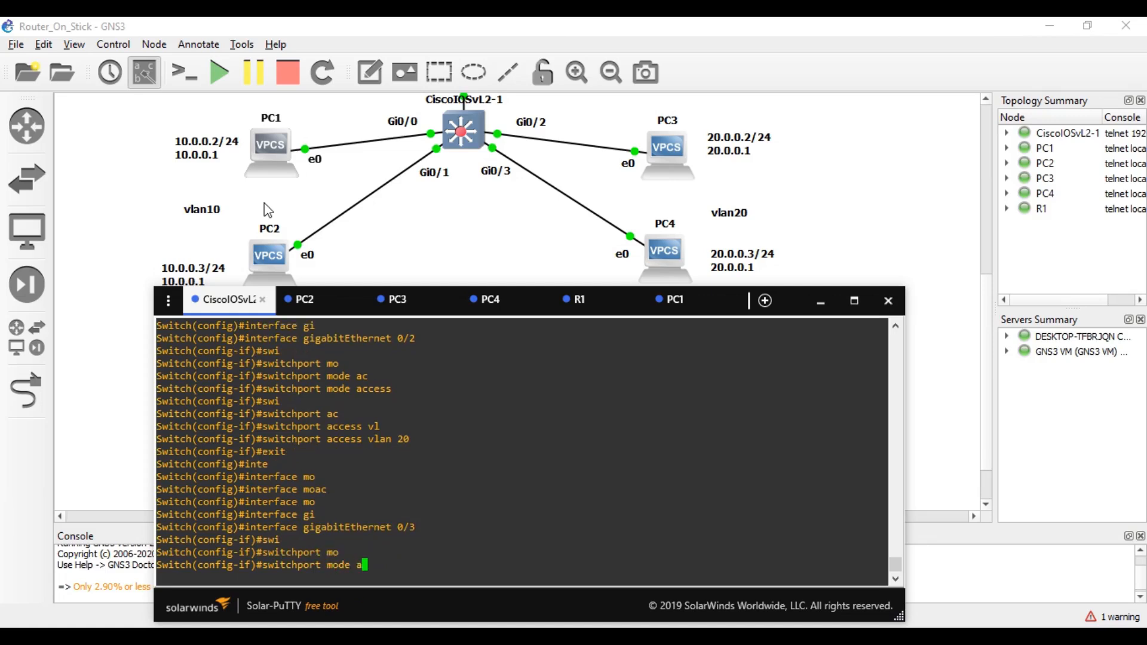
{"action": "key", "text": "Tab"}
{"action": "key", "text": "Return"}
- Assign GigabitEthernet 0/3 to access VLAN 20 and exit the interface configuration
{"action": "type", "text": "swi"}
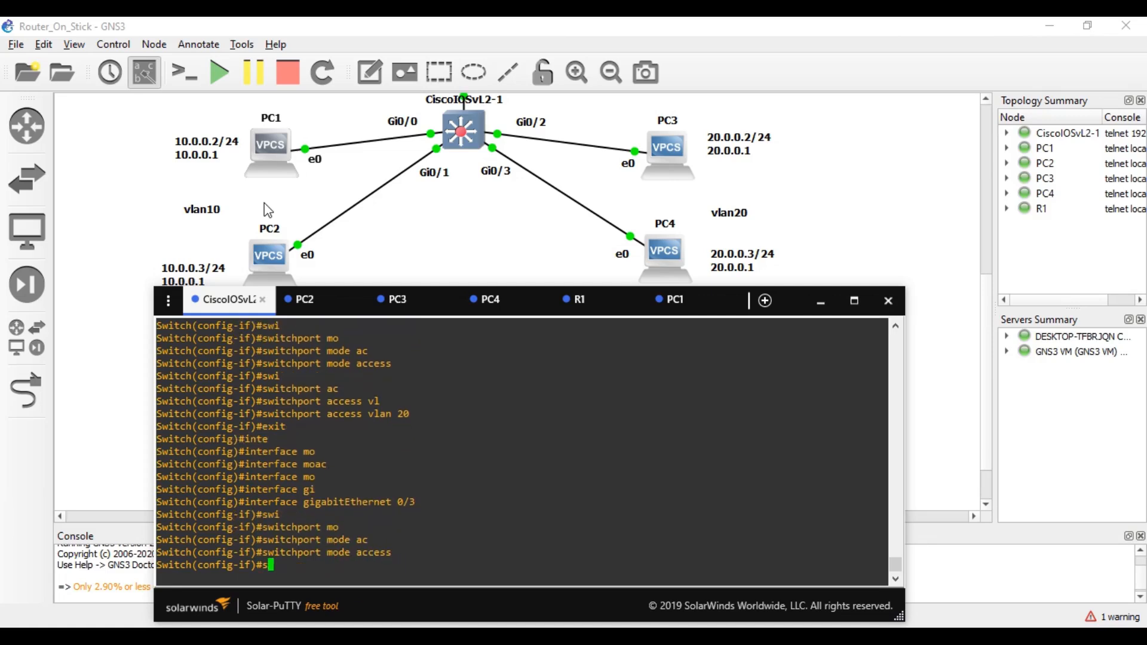
{"action": "key", "text": "Tab"}
{"action": "type", "text": "ac"}
{"action": "key", "text": "Tab"}
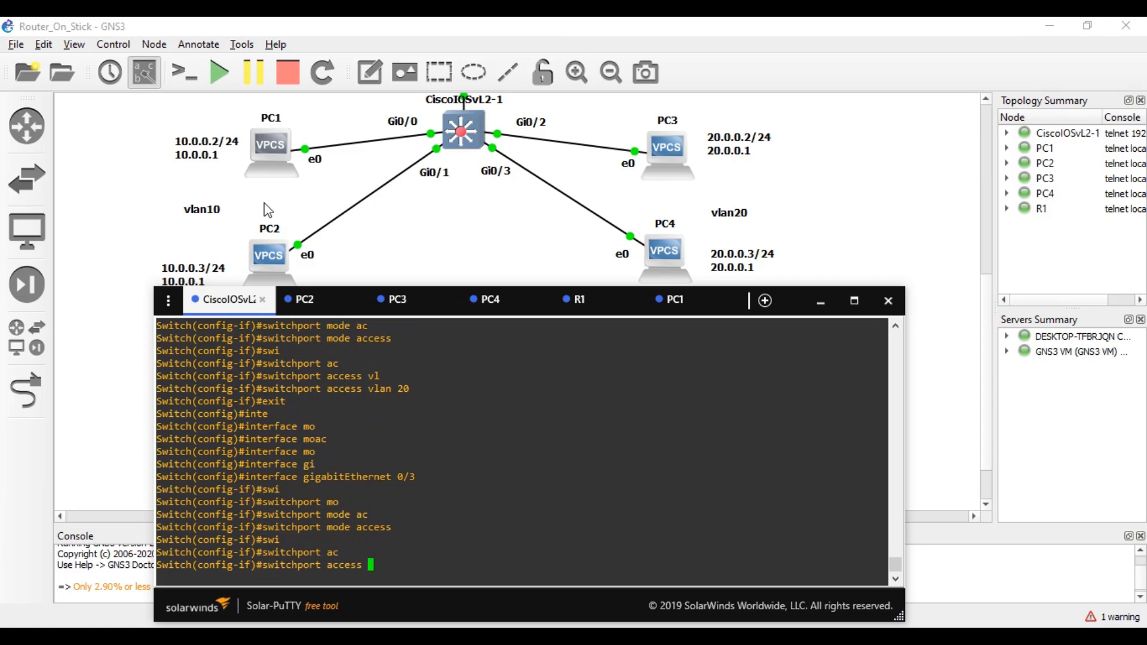
{"action": "type", "text": "vl"}
{"action": "key", "text": "Tab"}
{"action": "type", "text": "20"}
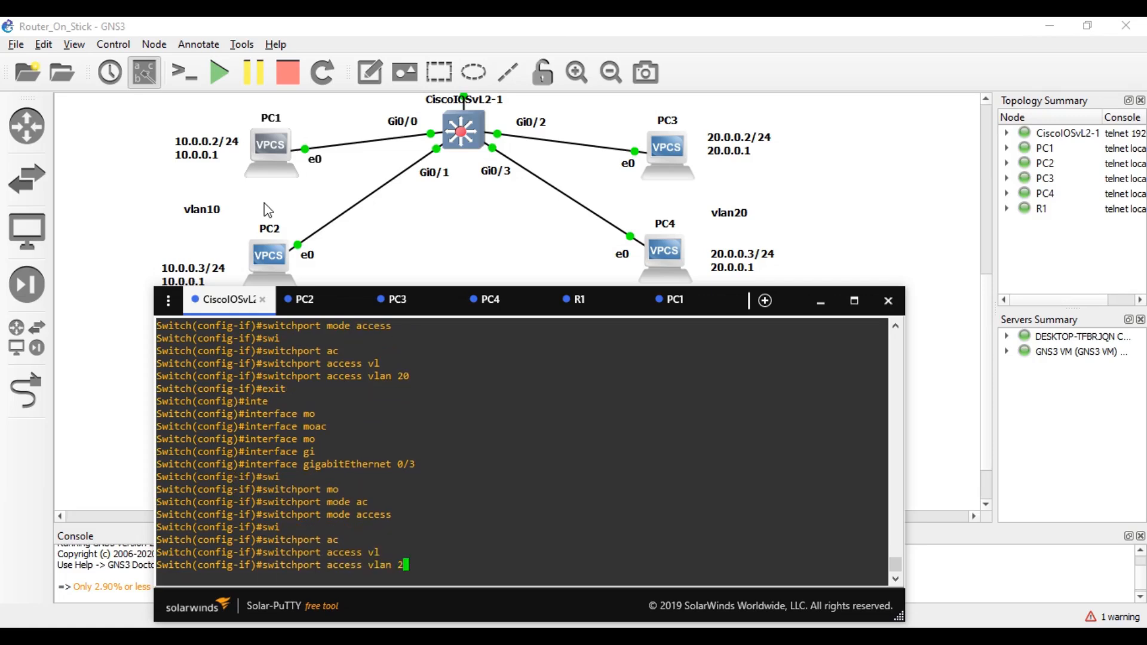
{"action": "key", "text": "Return"}
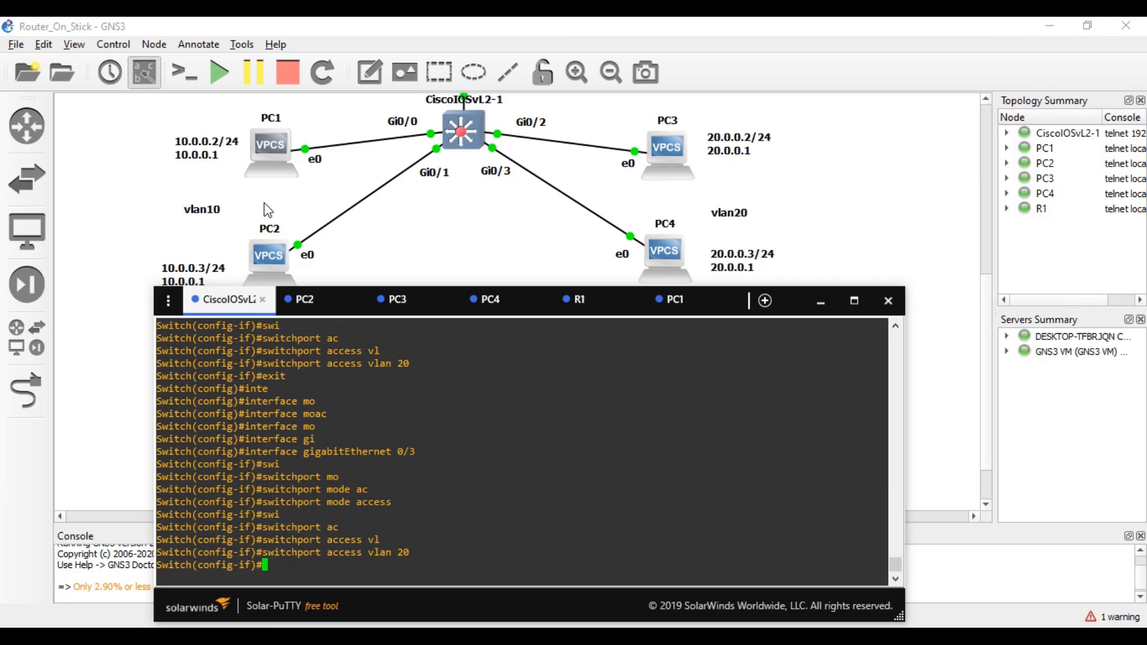
{"action": "type", "text": "exit"}
{"action": "key", "text": "Return"}
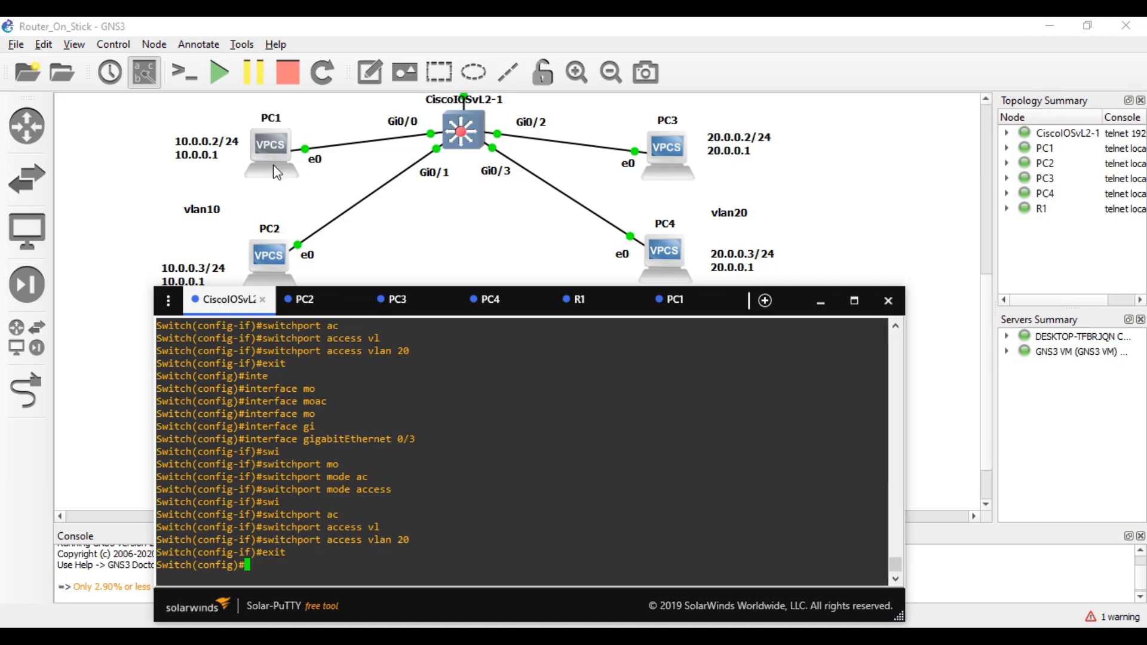
- Open interface GigabitEthernet 1/0, the switch port facing the router, for configuration
{"action": "scroll", "coordinate": [490, 151], "scroll_direction": "up", "scroll_amount": 2}
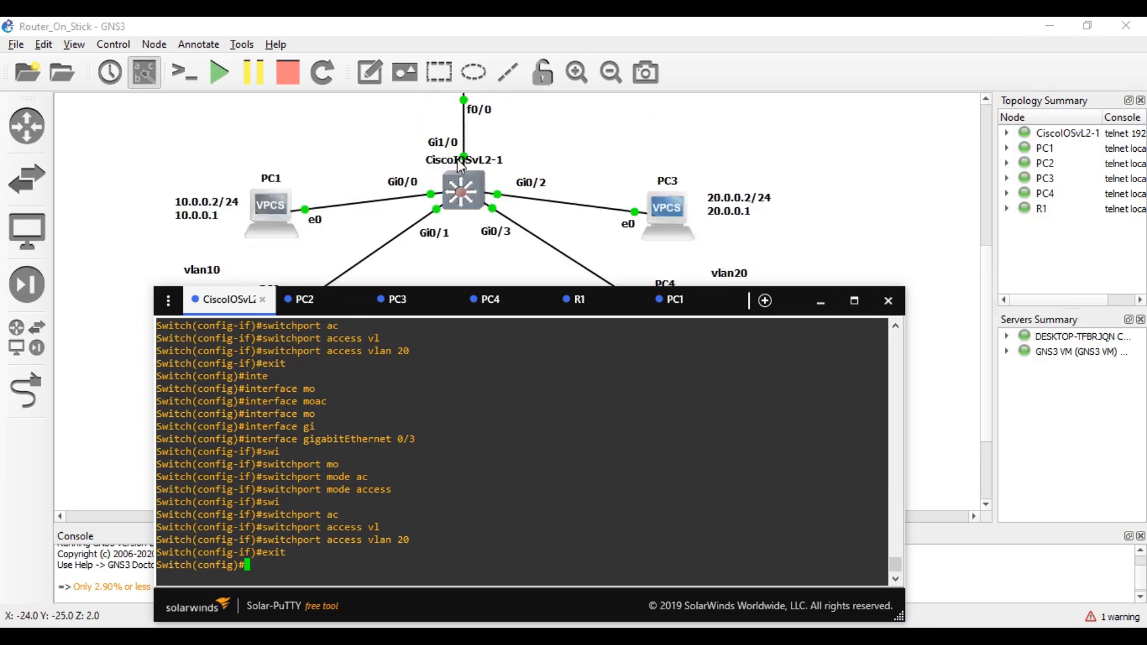
{"action": "scroll", "coordinate": [458, 150], "scroll_direction": "up", "scroll_amount": 2}
{"action": "scroll", "coordinate": [457, 150], "scroll_direction": "down", "scroll_amount": 2}
{"action": "type", "text": "interface"}
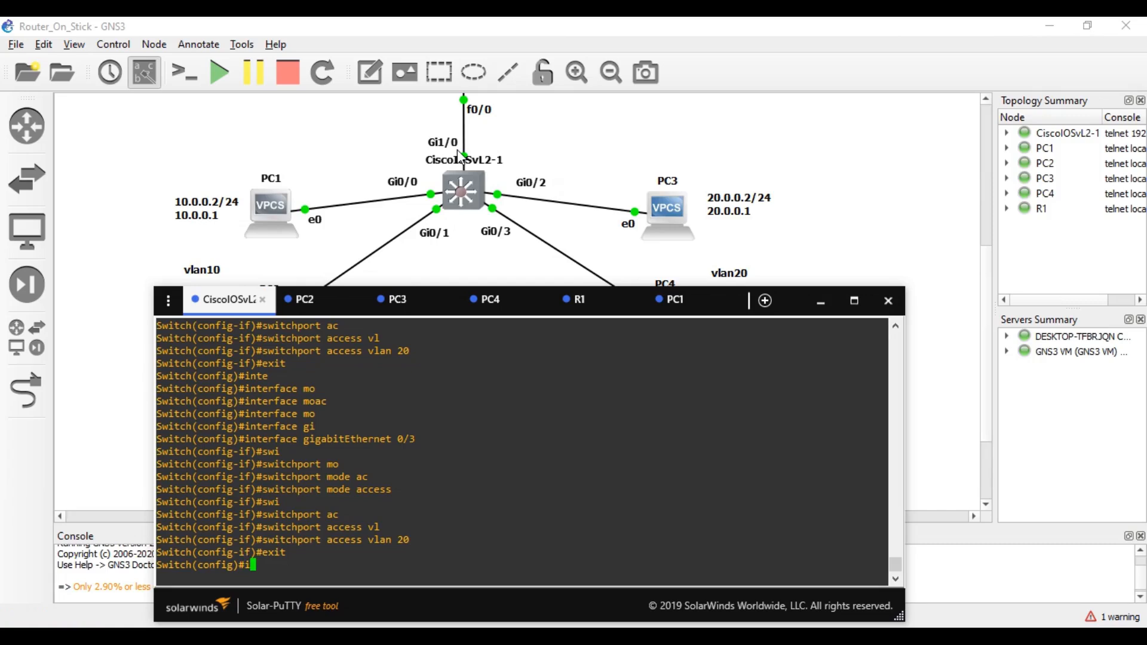
{"action": "key", "text": "Tab"}
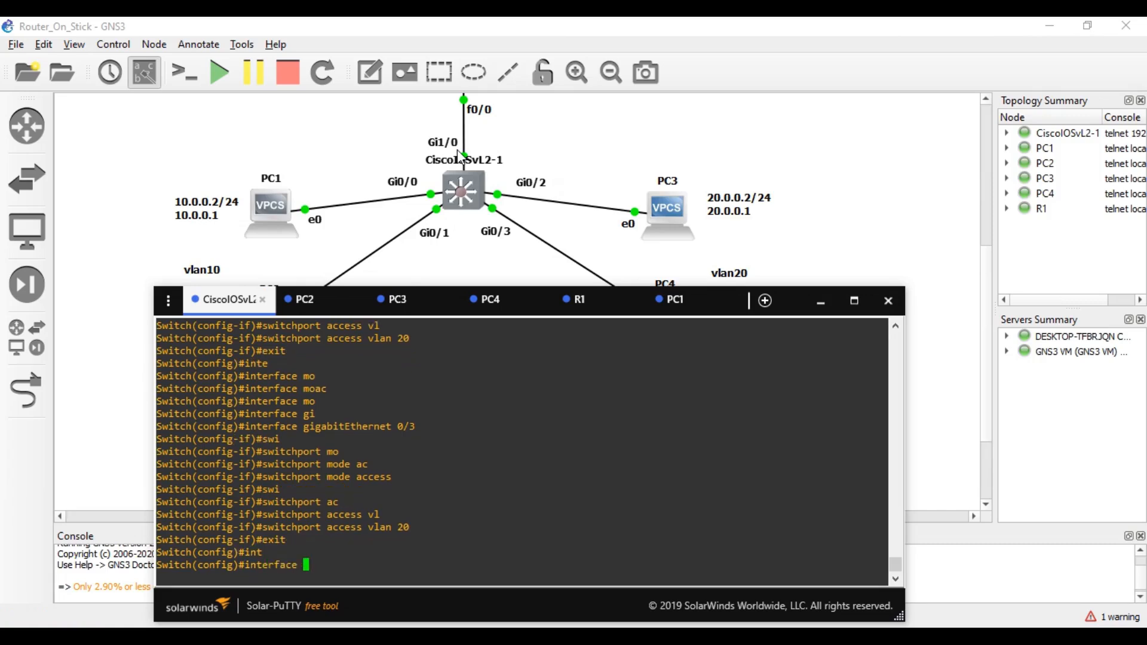
{"action": "type", "text": "gi"}
{"action": "key", "text": "Tab"}
{"action": "type", "text": "1/0"}
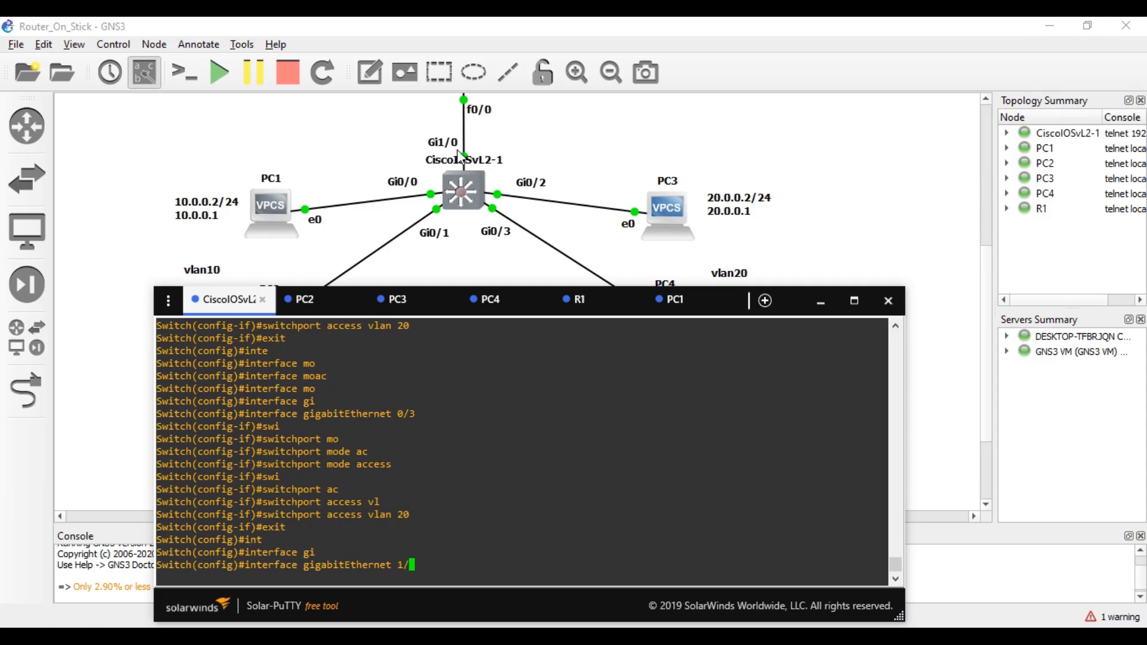
{"action": "key", "text": "Return"}
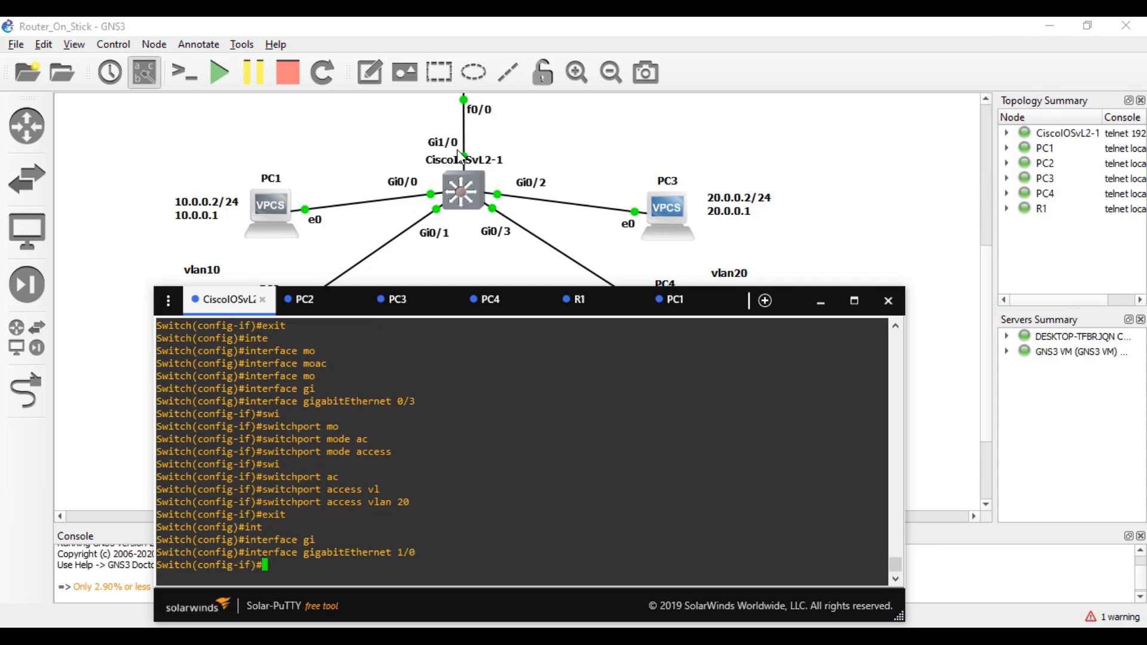
- List the switchport mode options available for interface GigabitEthernet 1/0
{"action": "type", "text": "swi"}
{"action": "key", "text": "Tab"}
{"action": "type", "text": "mo"}
{"action": "key", "text": "Tab"}
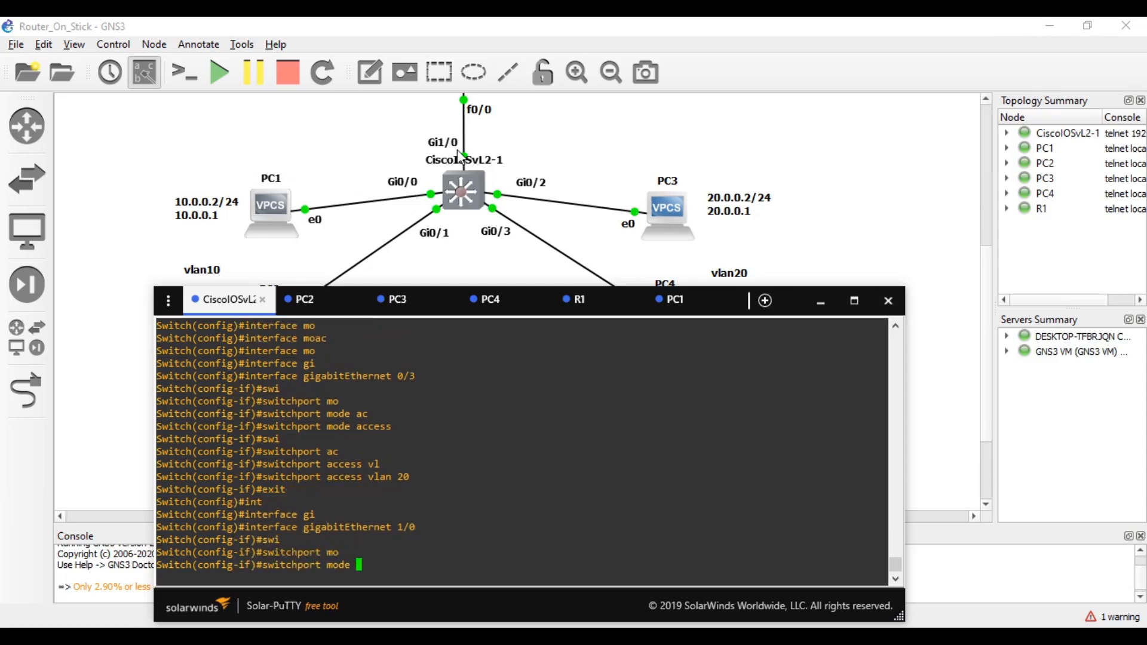
{"action": "type", "text": "?"}
{"action": "key", "text": "Return"}
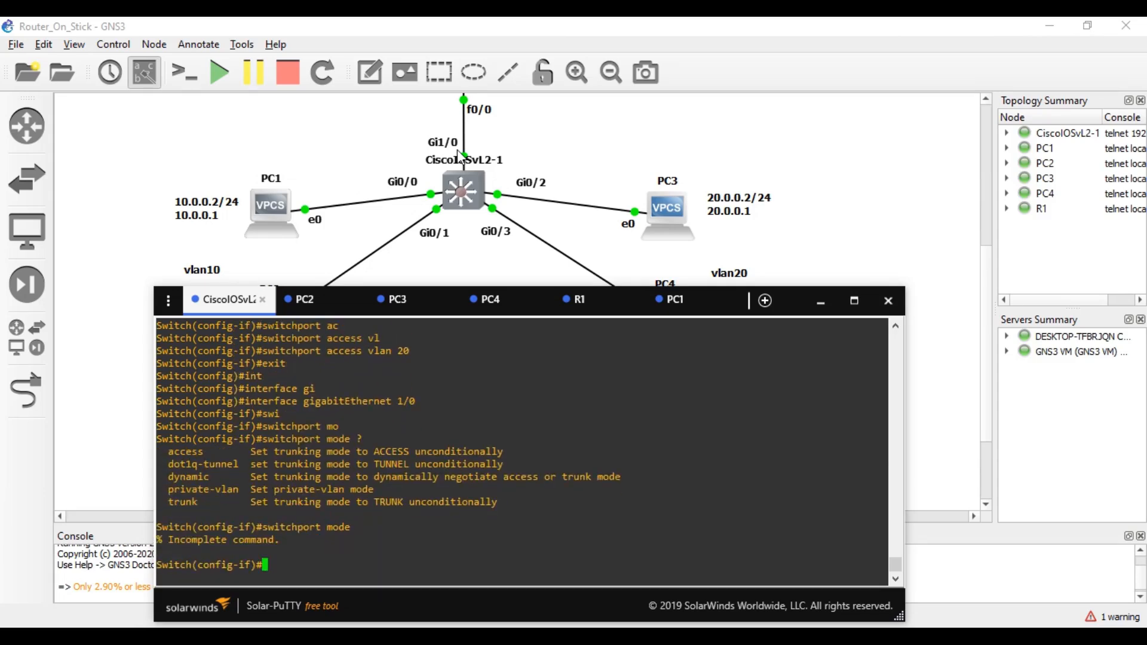
{"action": "type", "text": "tru"}
{"action": "key", "text": "Tab"}
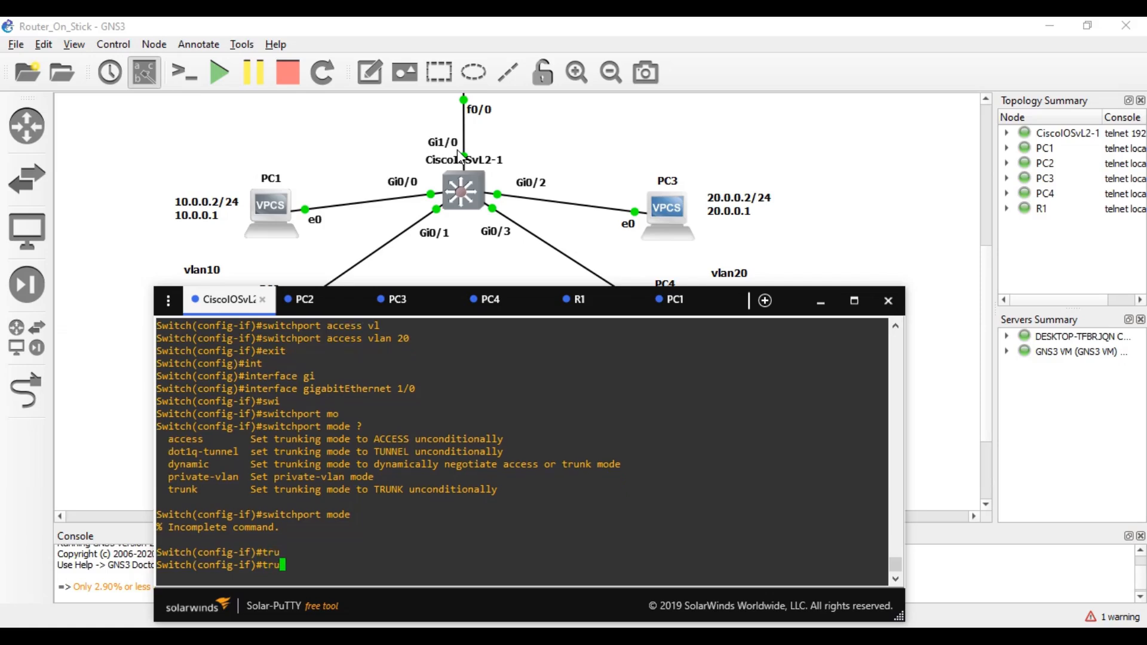
{"action": "key", "text": "BackSpace"}
{"action": "key", "text": "BackSpace"}
{"action": "key", "text": "BackSpace"}
- Try to set interface GigabitEthernet 1/0 to switchport trunk mode
{"action": "key", "text": "Up"}
{"action": "type", "text": "tu"}
{"action": "key", "text": "Tab"}
{"action": "key", "text": "BackSpace"}
{"action": "type", "text": "e te"}
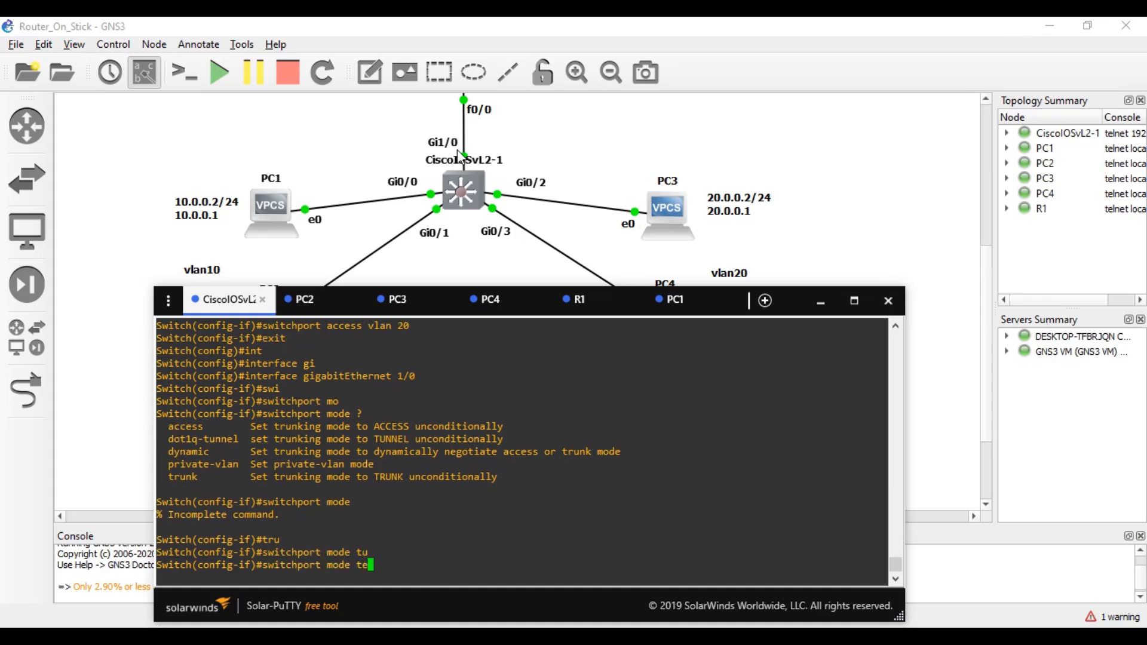
{"action": "key", "text": "BackSpace"}
{"action": "type", "text": "r"}
{"action": "key", "text": "Tab"}
{"action": "key", "text": "Return"}
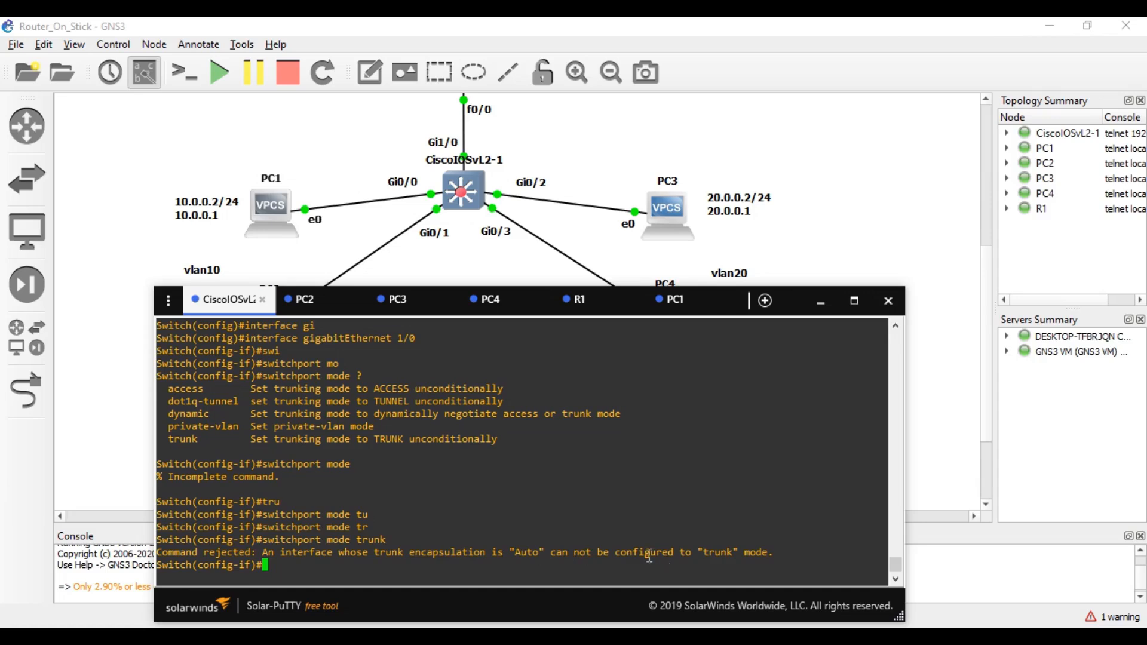
- List the switchport subcommands available for interface GigabitEthernet 1/0
{"action": "type", "text": "swi"}
{"action": "key", "text": "Tab"}
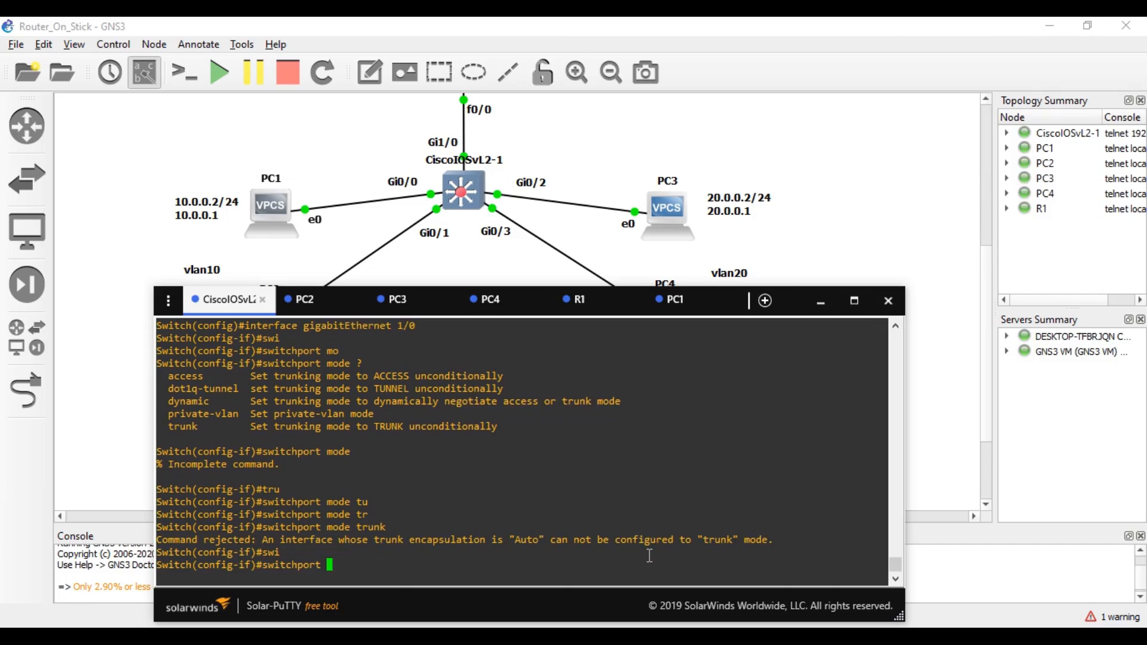
{"action": "type", "text": "?"}
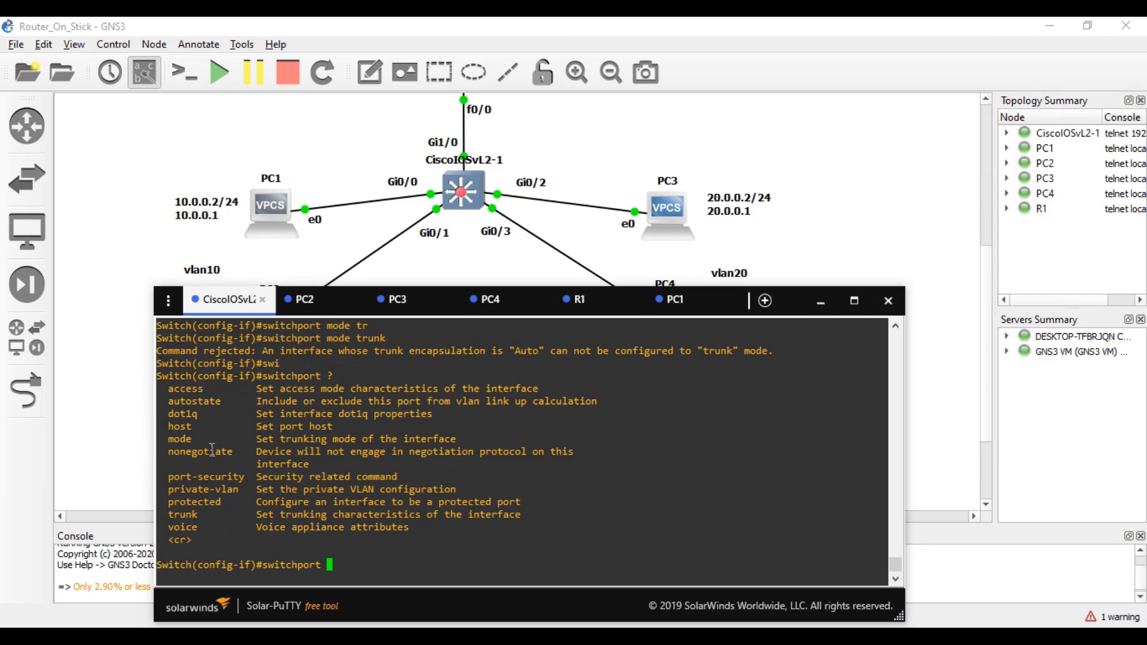
{"action": "type", "text": "mo"}
{"action": "key", "text": "Tab"}
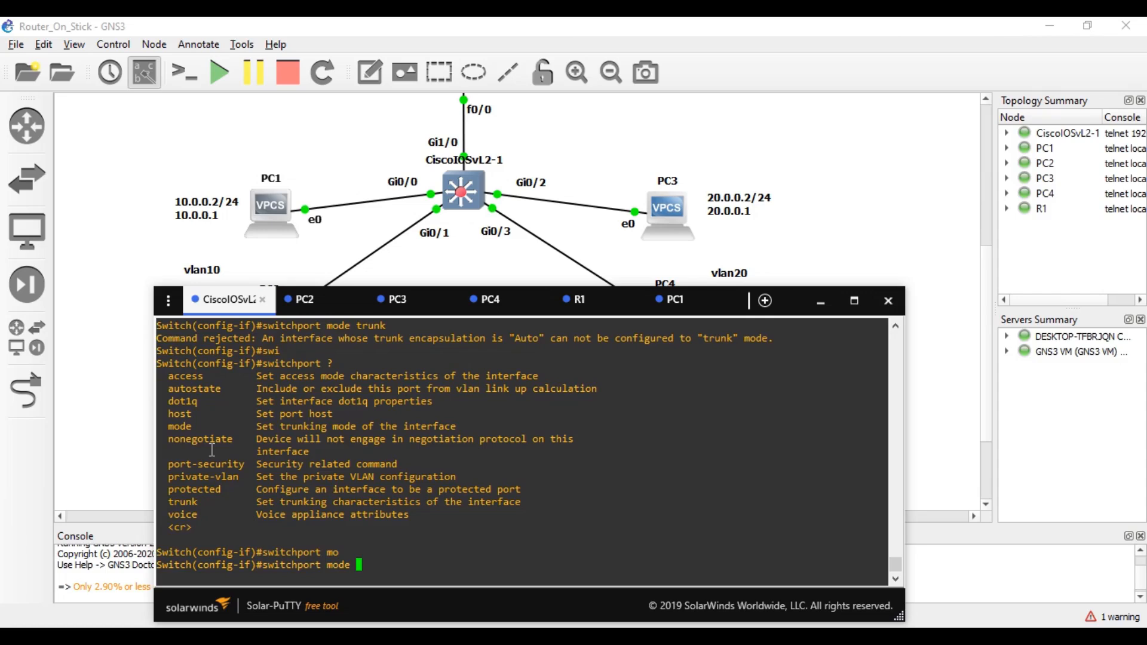
{"action": "key", "text": "BackSpace"}
{"action": "key", "text": "BackSpace"}
{"action": "key", "text": "BackSpace"}
{"action": "key", "text": "BackSpace"}
{"action": "type", "text": "tr"}
{"action": "key", "text": "Tab"}
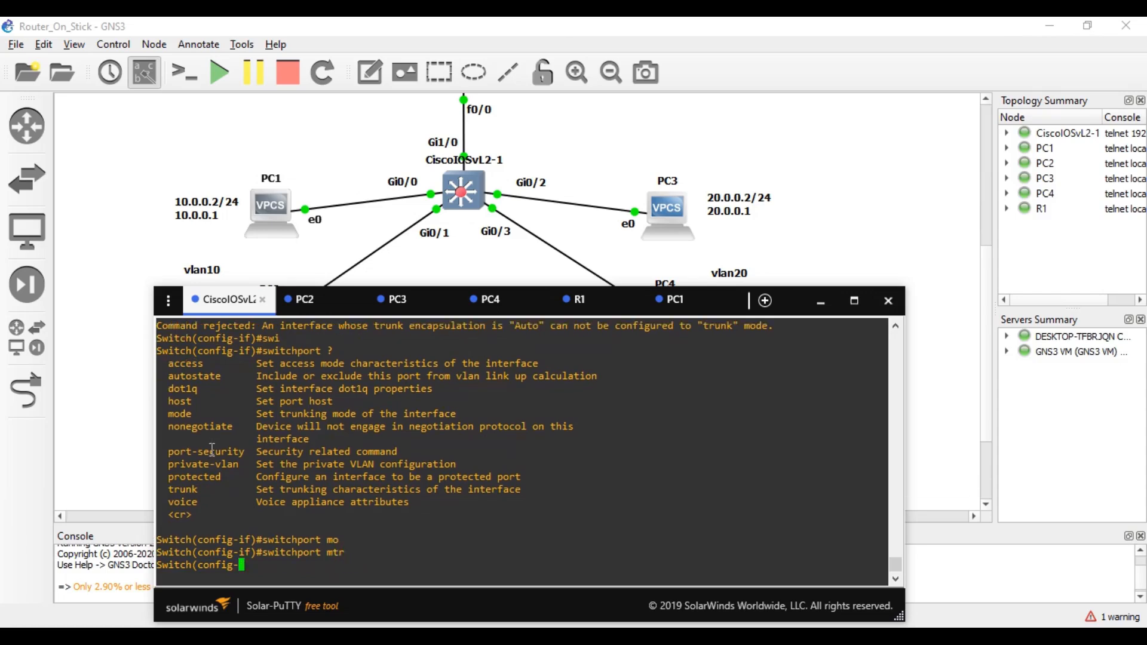
{"action": "key", "text": "BackSpace"}
{"action": "key", "text": "BackSpace"}
{"action": "key", "text": "BackSpace"}
- List the switchport trunk options available for interface GigabitEthernet 1/0
{"action": "type", "text": "tr"}
{"action": "key", "text": "Tab"}
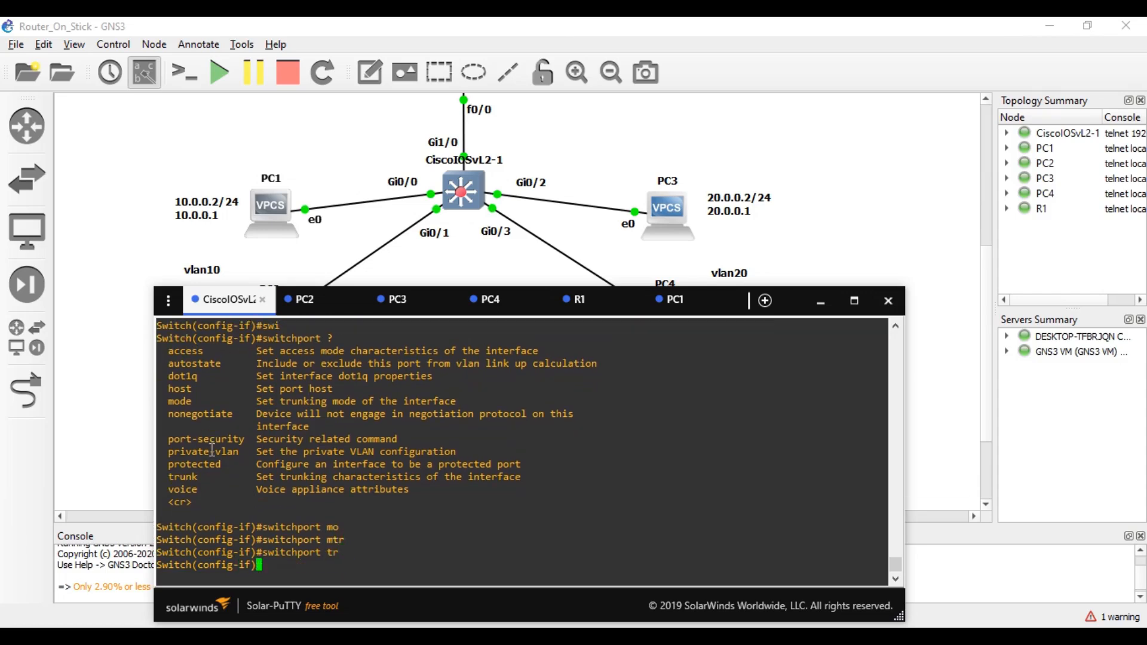
{"action": "type", "text": "?"}
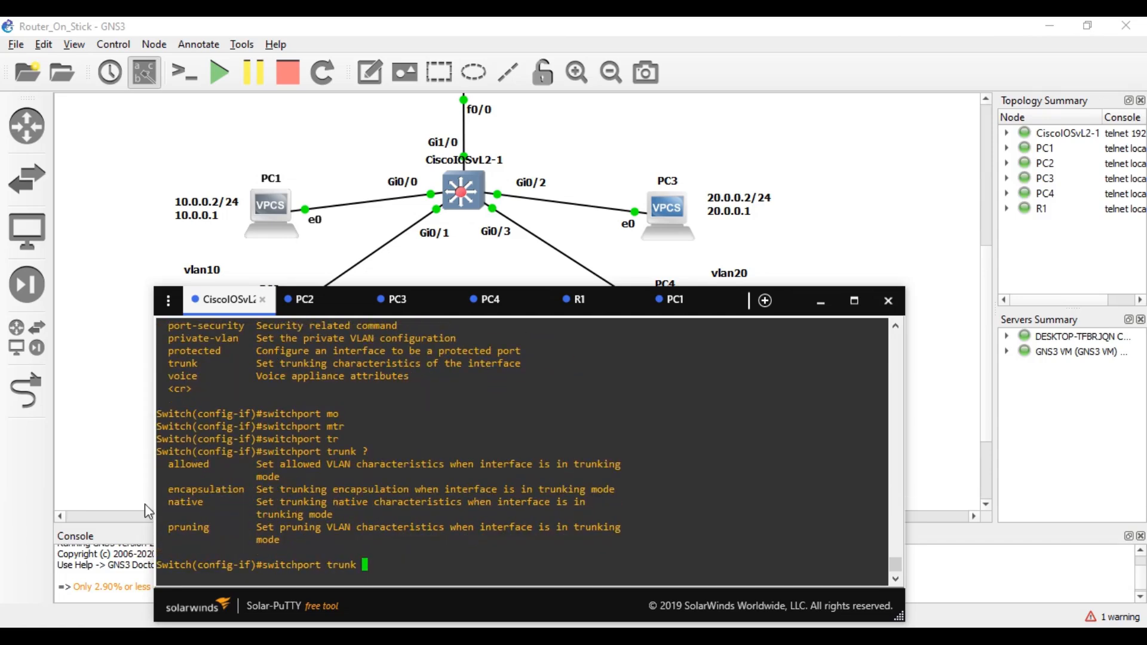
- Set the trunk encapsulation of interface GigabitEthernet 1/0 to dot1q after listing the encapsulation types
{"action": "type", "text": "en"}
{"action": "key", "text": "Tab"}
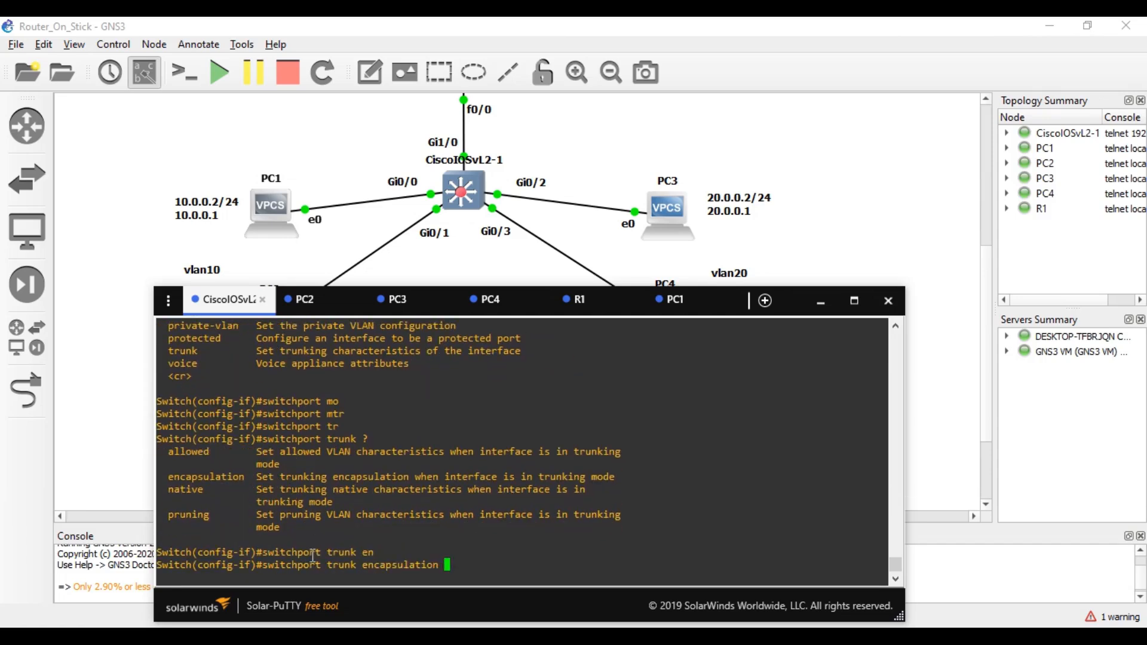
{"action": "type", "text": "?"}
{"action": "type", "text": "do"}
{"action": "key", "text": "Tab"}
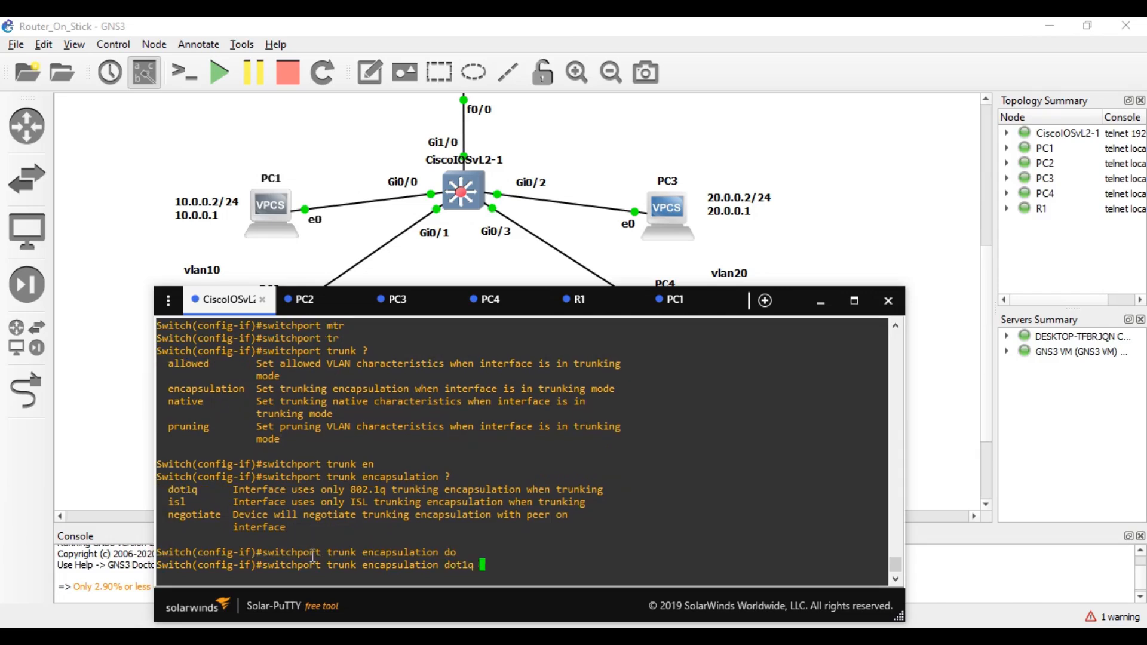
{"action": "key", "text": "Return"}
- Set interface GigabitEthernet 1/0 to switchport mode trunk
{"action": "type", "text": "swi"}
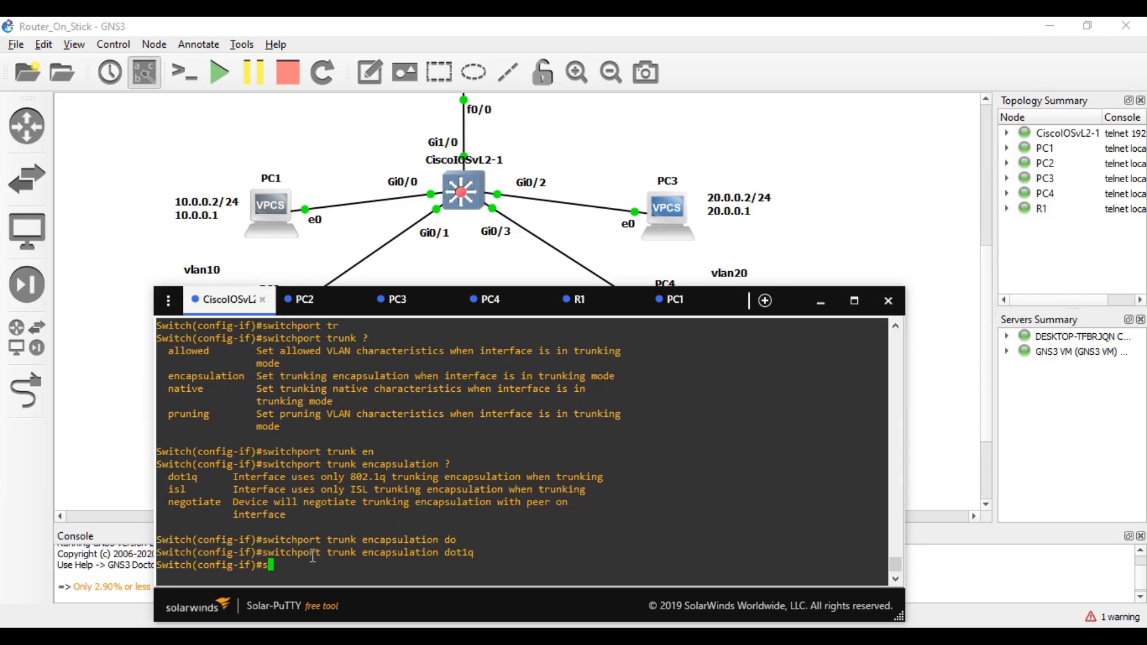
{"action": "key", "text": "Tab"}
{"action": "type", "text": "mo"}
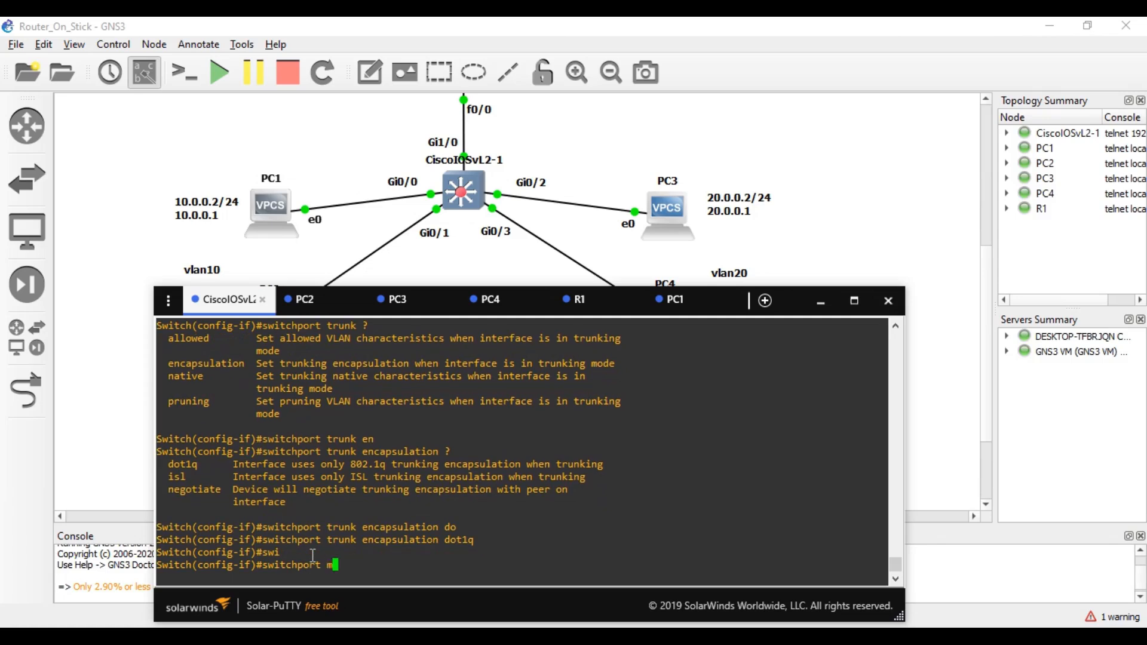
{"action": "key", "text": "Tab"}
{"action": "type", "text": "tr"}
{"action": "key", "text": "Tab"}
{"action": "key", "text": "Return"}
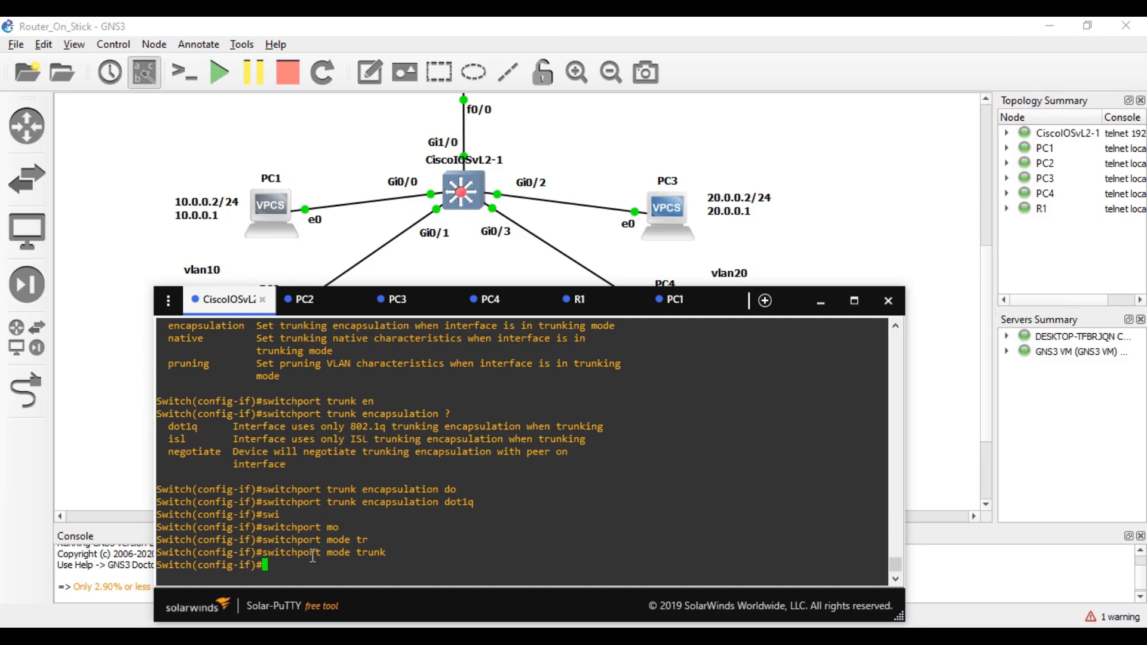
- Leave configuration mode on the switch and exit its console session
{"action": "key", "text": "ctrl+z"}
{"action": "key", "text": "Return"}
{"action": "key", "text": "Return"}
{"action": "type", "text": "exit"}
{"action": "key", "text": "Return"}
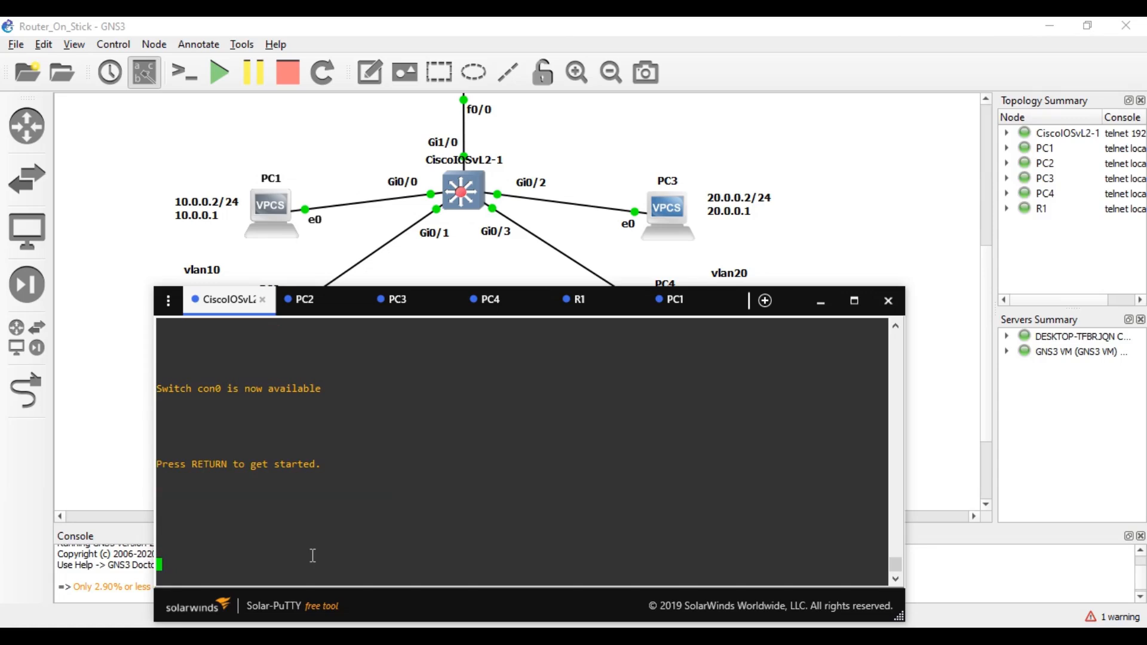
- Reopen the switch console session, display the VLAN table and examine the ports assigned to each VLAN
{"action": "key", "text": "Return"}
{"action": "key", "text": "Return"}
{"action": "key", "text": "Return"}
{"action": "key", "text": "Return"}
{"action": "type", "text": "sho"}
{"action": "key", "text": "Tab"}
{"action": "type", "text": "vl"}
{"action": "key", "text": "Tab"}
{"action": "key", "text": "Return"}
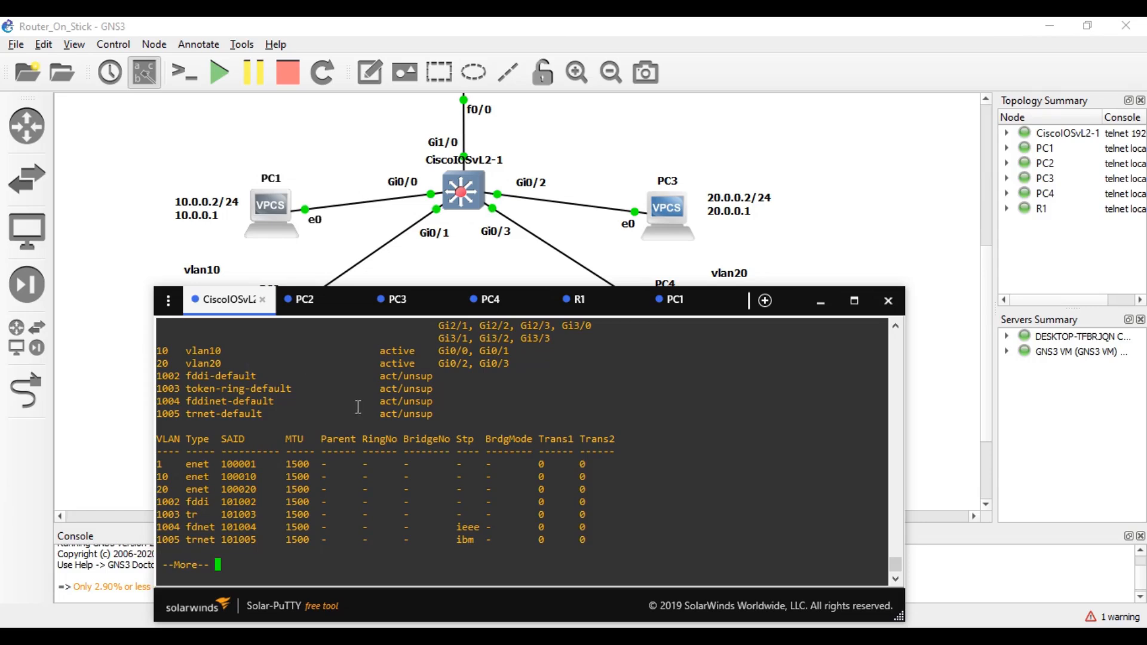
{"action": "key", "text": "space"}
{"action": "scroll", "coordinate": [358, 407], "scroll_direction": "up", "scroll_amount": 3}
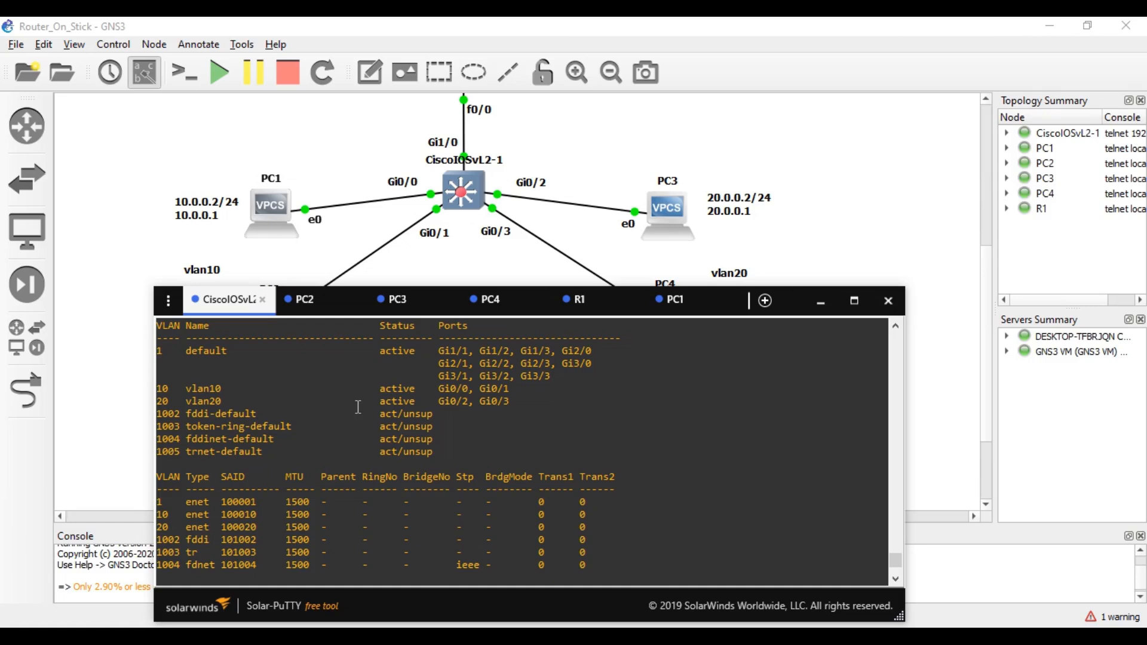
{"action": "scroll", "coordinate": [358, 407], "scroll_direction": "up", "scroll_amount": 6}
{"action": "scroll", "coordinate": [358, 407], "scroll_direction": "down", "scroll_amount": 3}
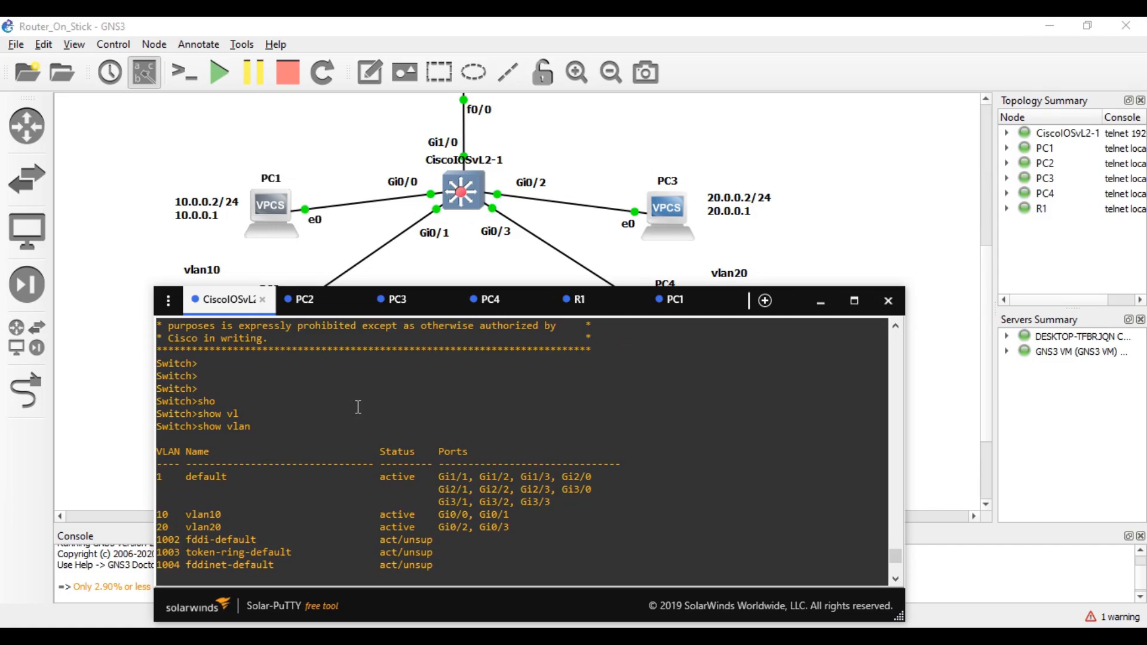
{"action": "scroll", "coordinate": [358, 407], "scroll_direction": "down", "scroll_amount": 7}
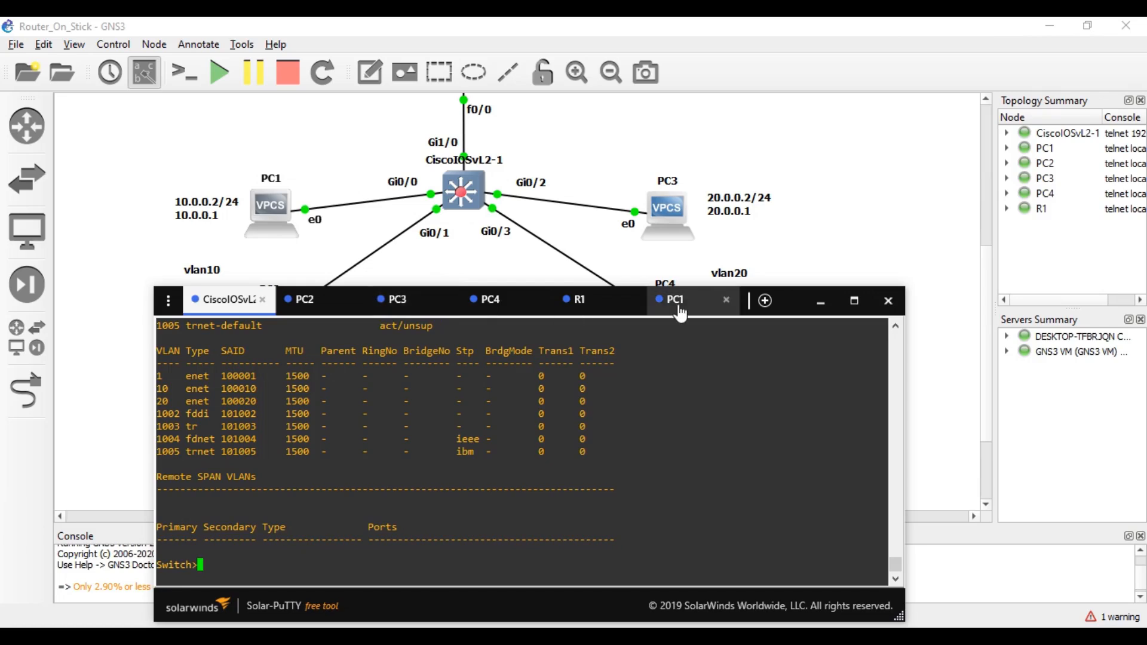
- Switch to the console of router R1 and enter global configuration mode
{"action": "left_click", "coordinate": [594, 306]}
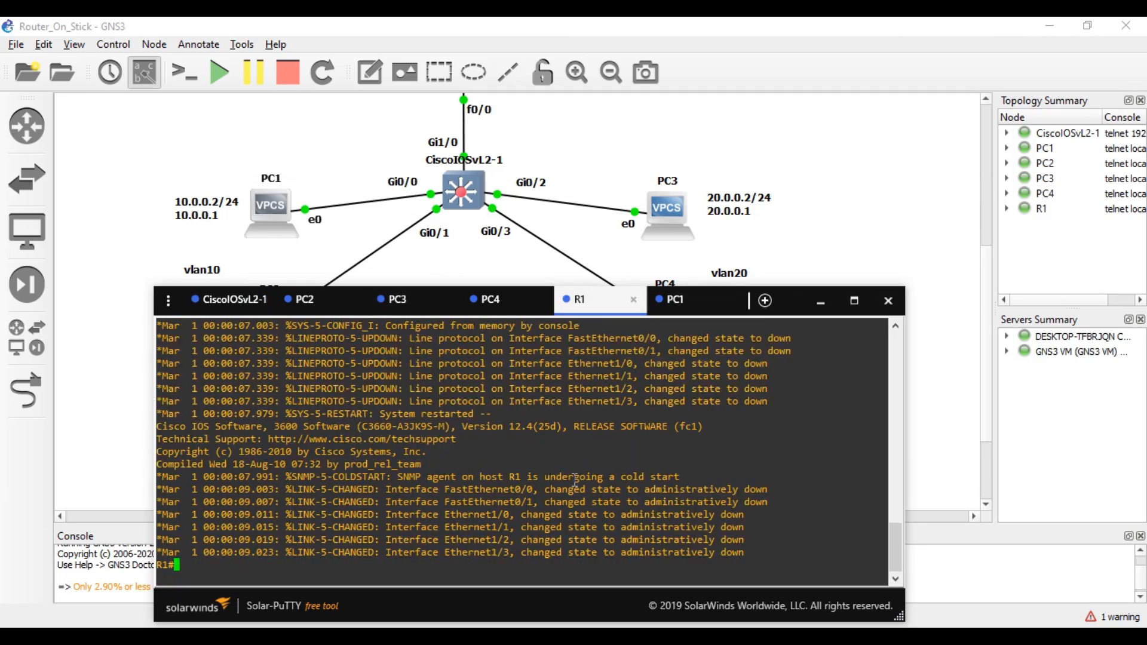
{"action": "key", "text": "Return"}
{"action": "key", "text": "Return"}
{"action": "key", "text": "Return"}
{"action": "type", "text": "con"}
{"action": "key", "text": "Tab"}
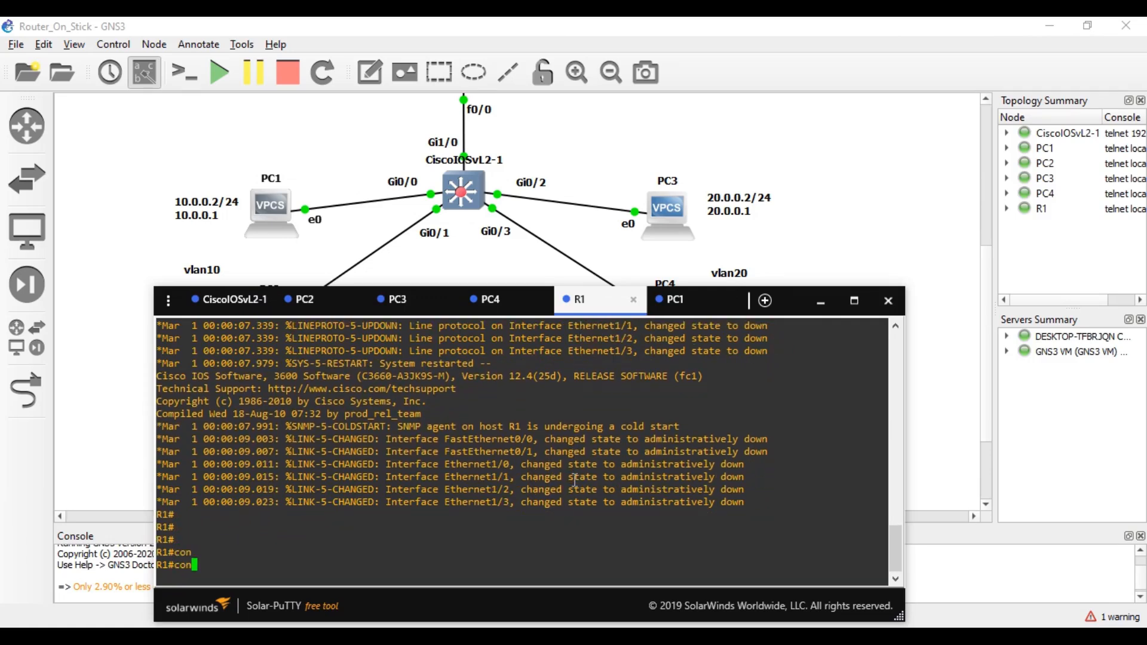
{"action": "type", "text": "f t"}
{"action": "key", "text": "Return"}
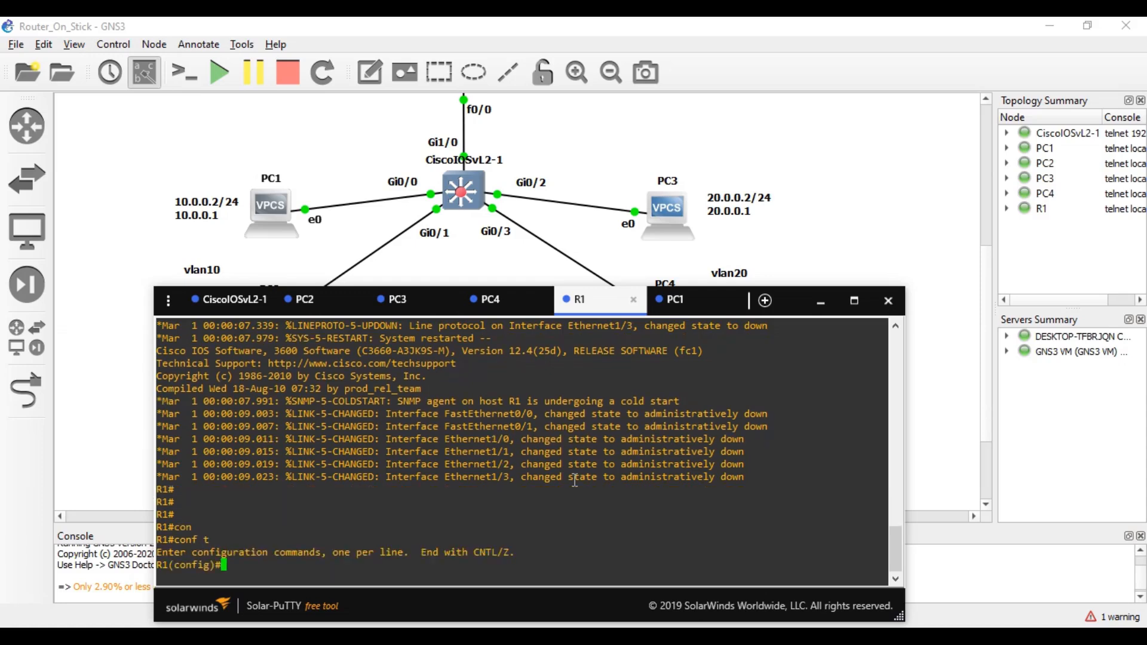
- Open R1's interface fastEthernet 0/0, the link facing the switch, for configuration
{"action": "scroll", "coordinate": [701, 270], "scroll_direction": "up", "scroll_amount": 3}
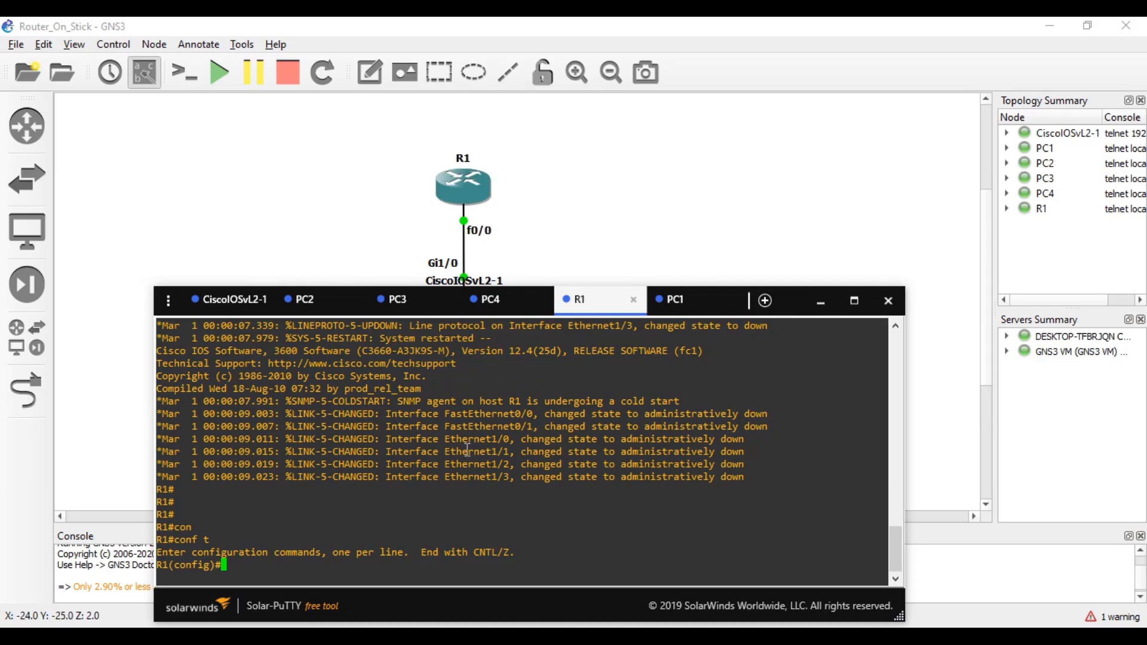
{"action": "type", "text": "int"}
{"action": "key", "text": "Tab"}
{"action": "type", "text": "f"}
{"action": "key", "text": "Tab"}
{"action": "type", "text": "0/0"}
{"action": "key", "text": "Return"}
{"action": "type", "text": "sh"}
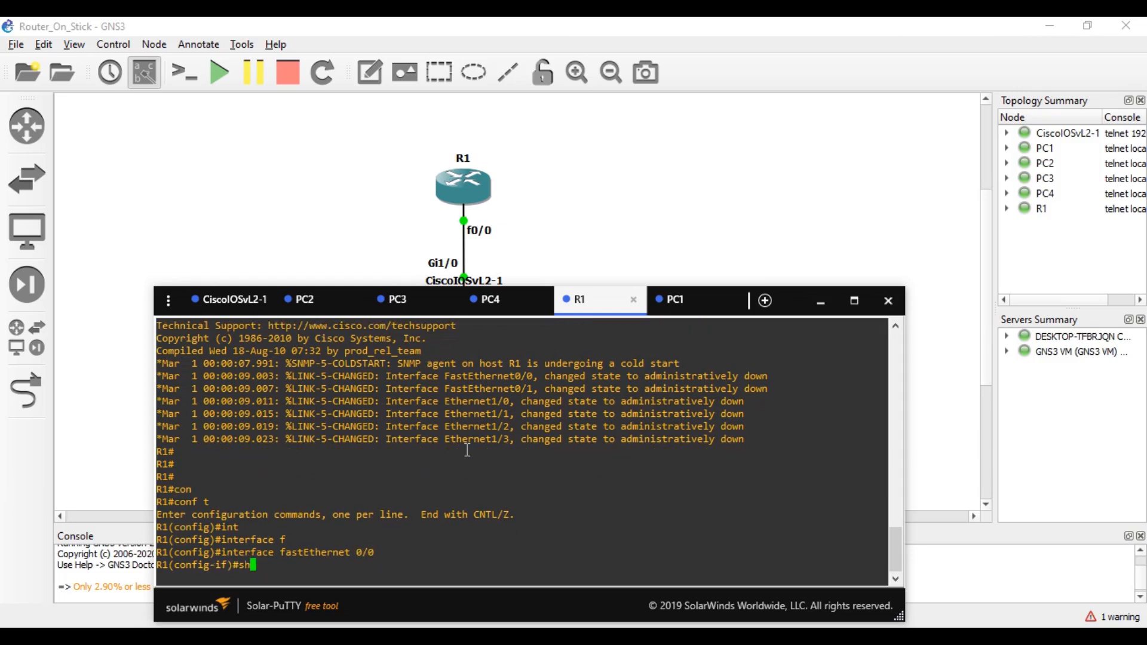
{"action": "type", "text": "u"}
{"action": "key", "text": "Tab"}
{"action": "key", "text": "BackSpace"}
{"action": "key", "text": "BackSpace"}
{"action": "key", "text": "BackSpace"}
{"action": "key", "text": "BackSpace"}
{"action": "key", "text": "BackSpace"}
{"action": "key", "text": "BackSpace"}
{"action": "key", "text": "BackSpace"}
{"action": "key", "text": "BackSpace"}
{"action": "key", "text": "BackSpace"}
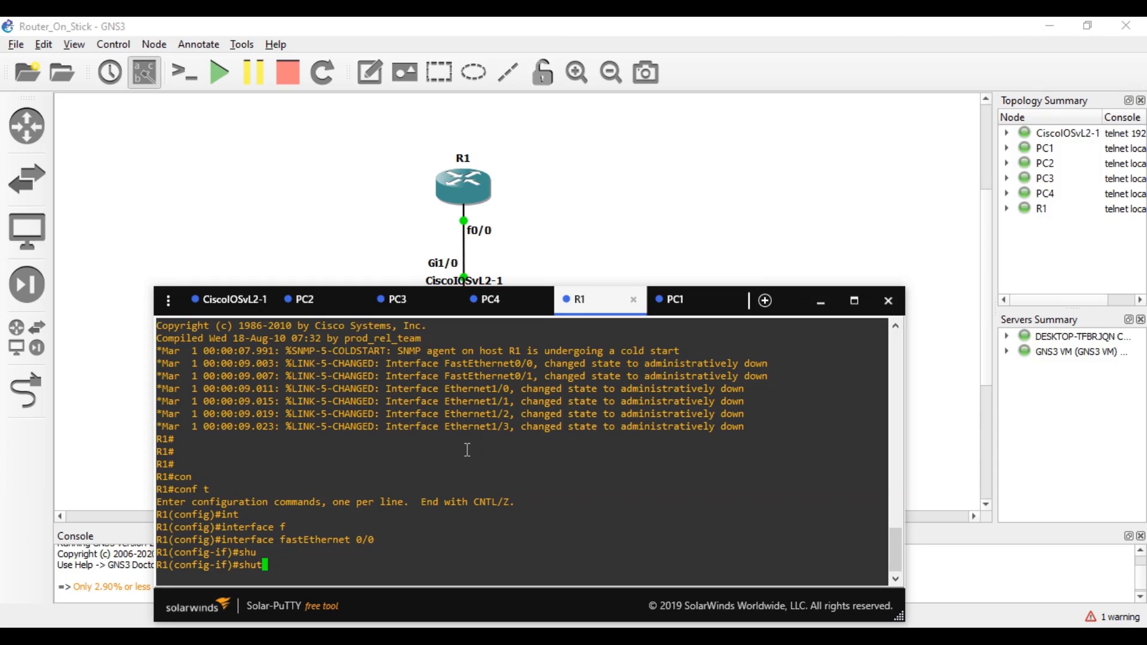
- Enable interface fastEthernet 0/0 on R1 with no shutdown
{"action": "type", "text": "no shu"}
{"action": "key", "text": "Tab"}
{"action": "key", "text": "Return"}
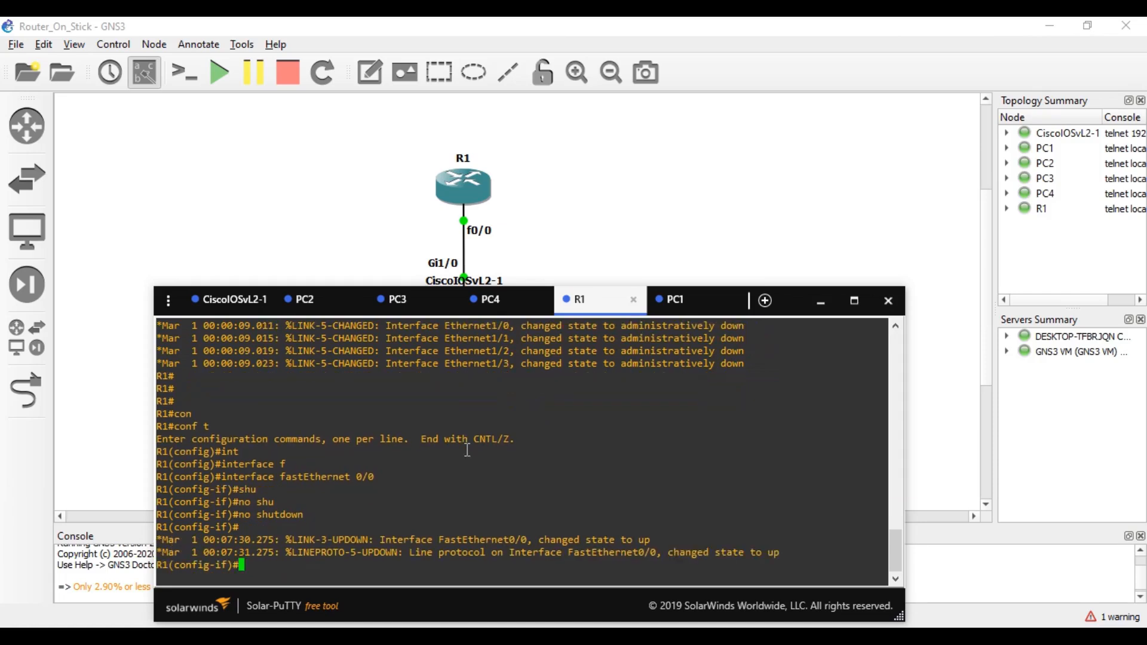
- Leave the physical interface and create subinterface fastEthernet 0/0.1 on R1
{"action": "type", "text": "exit"}
{"action": "key", "text": "Return"}
{"action": "type", "text": "int"}
{"action": "key", "text": "Tab"}
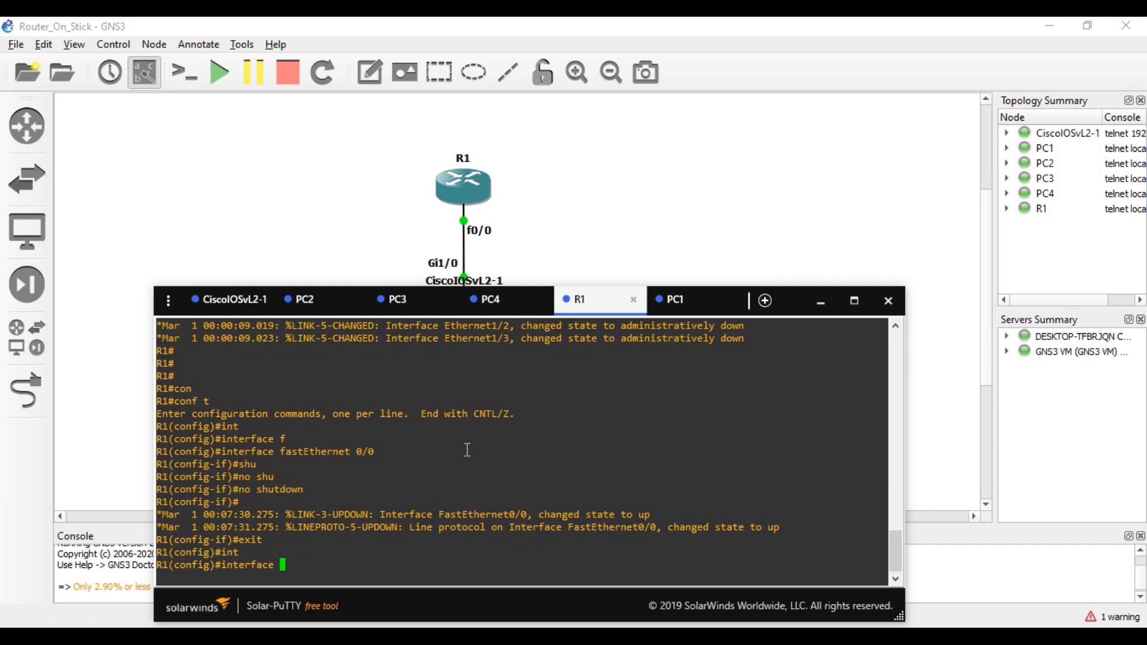
{"action": "type", "text": "f"}
{"action": "key", "text": "Tab"}
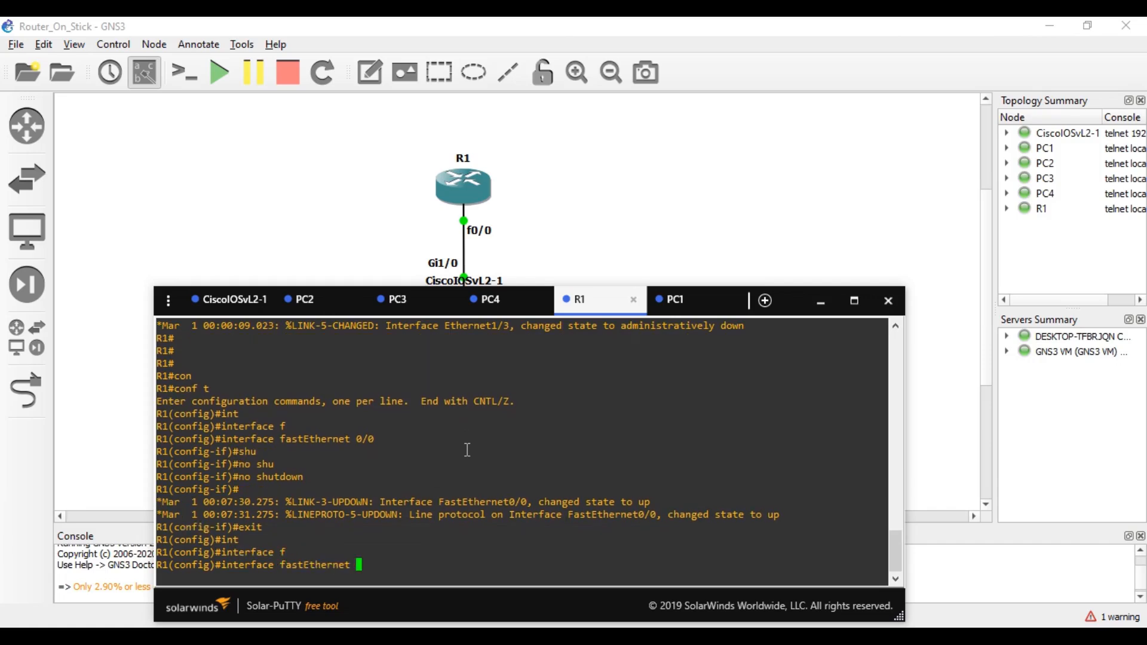
{"action": "type", "text": "0/0.1"}
{"action": "key", "text": "Return"}
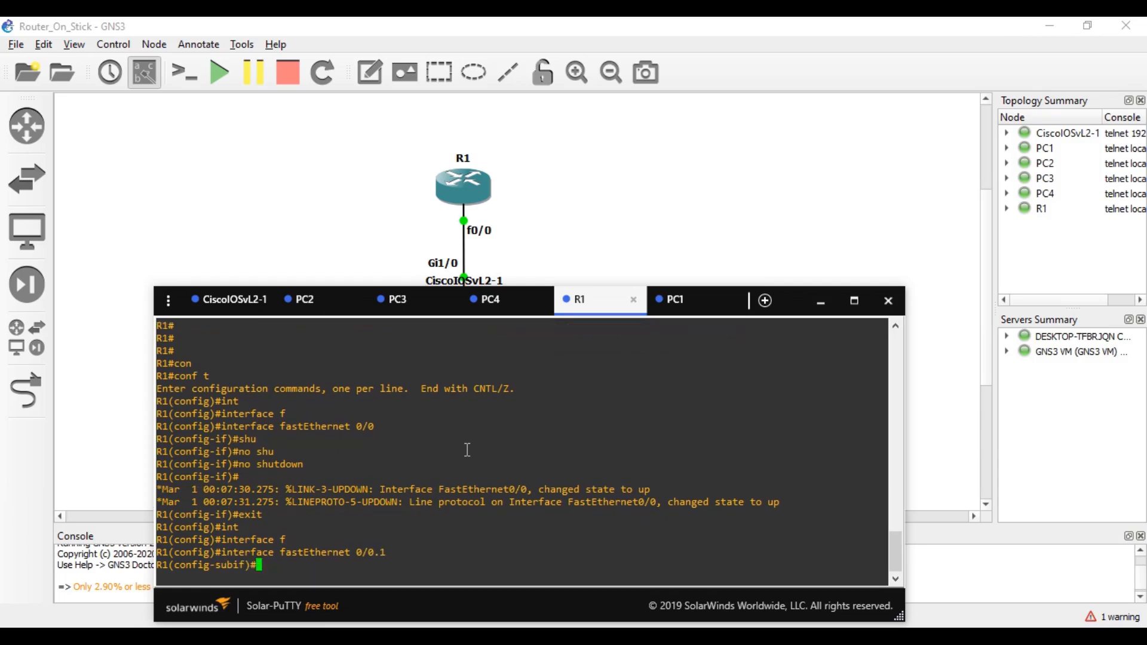
- List the configuration commands available for subinterface fastEthernet 0/0.1 and look for the one that sets VLAN tagging
{"action": "type", "text": "swi"}
{"action": "key", "text": "Return"}
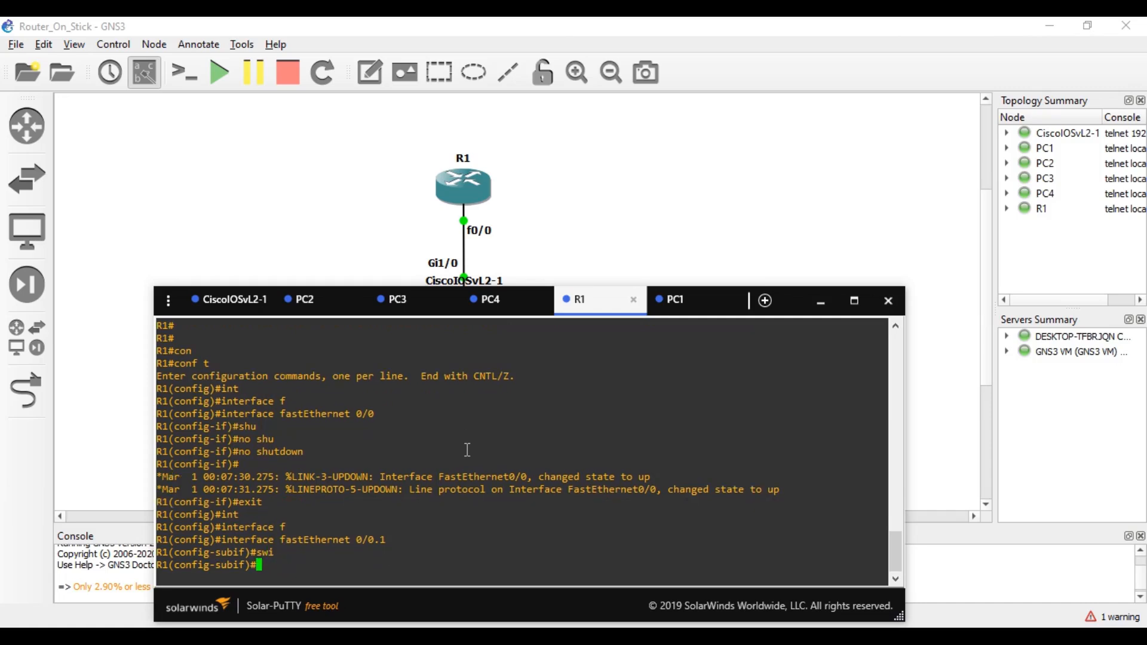
{"action": "type", "text": "?"}
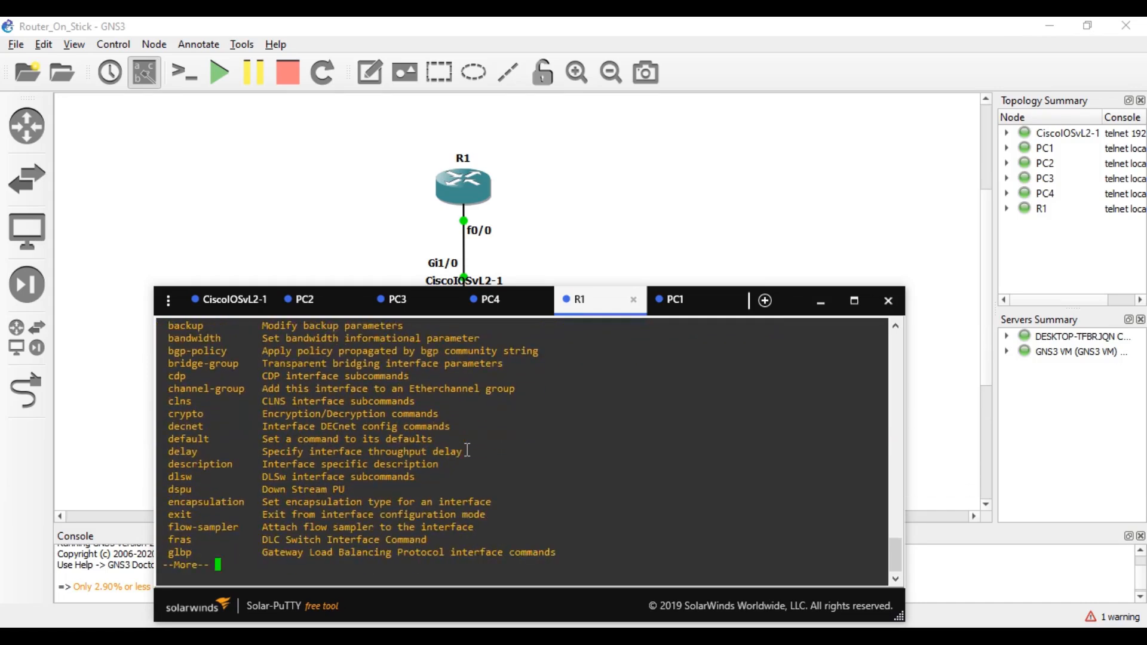
{"action": "key", "text": "space"}
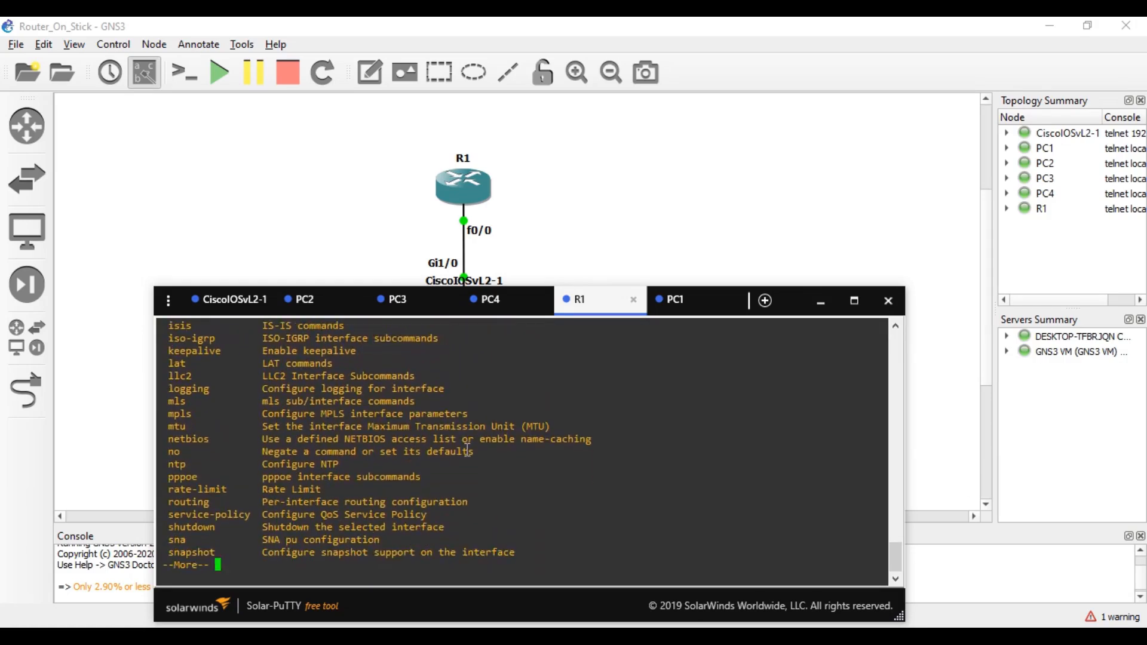
{"action": "key", "text": "space"}
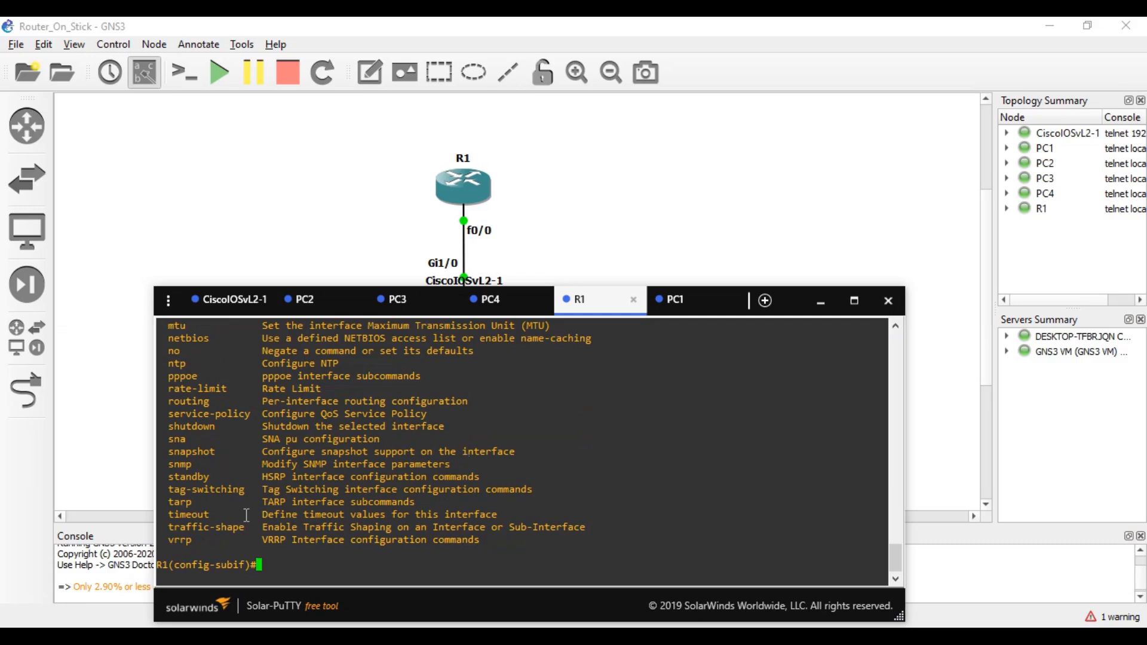
{"action": "scroll", "coordinate": [247, 516], "scroll_direction": "up", "scroll_amount": 3}
{"action": "scroll", "coordinate": [246, 515], "scroll_direction": "up", "scroll_amount": 9}
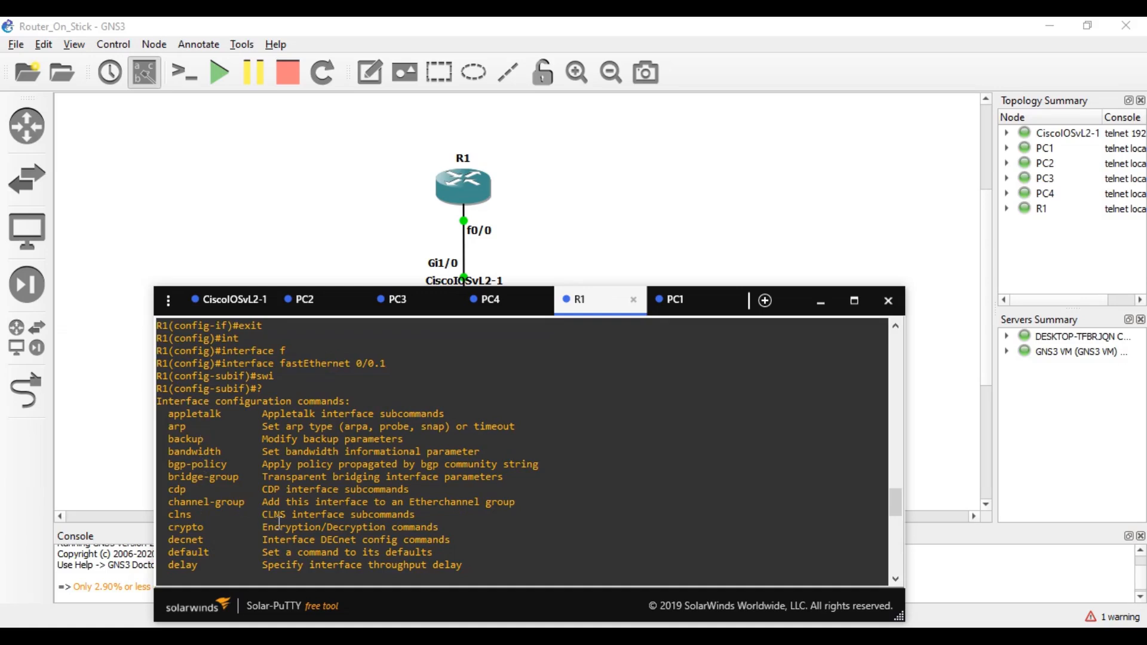
{"action": "scroll", "coordinate": [272, 510], "scroll_direction": "down", "scroll_amount": 3}
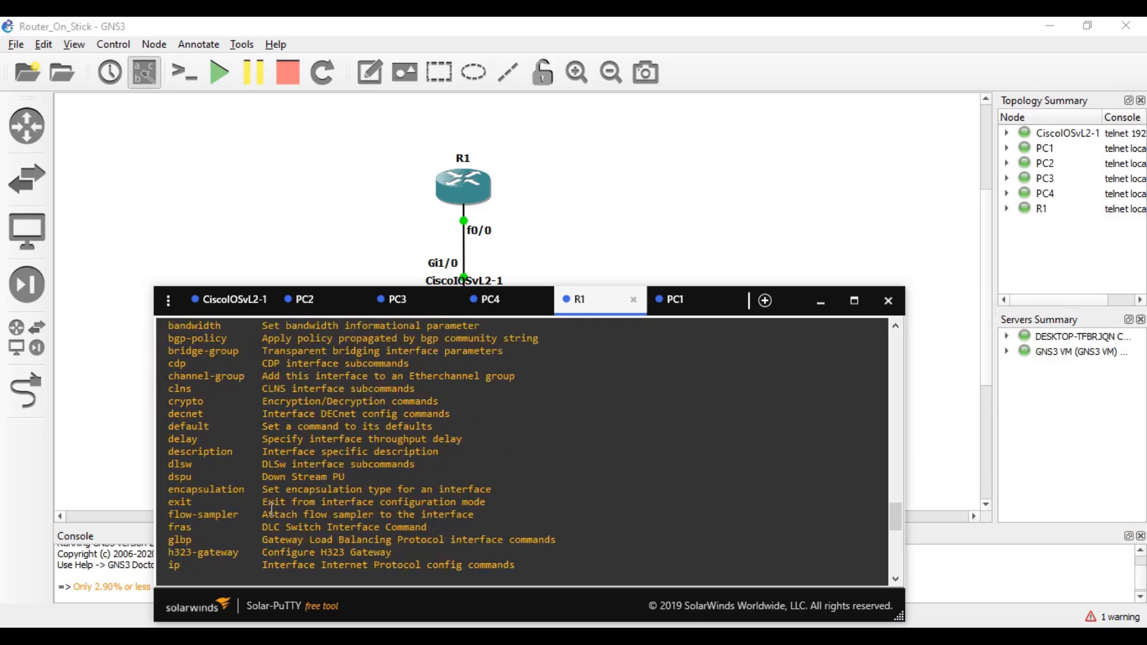
{"action": "scroll", "coordinate": [272, 509], "scroll_direction": "down", "scroll_amount": 6}
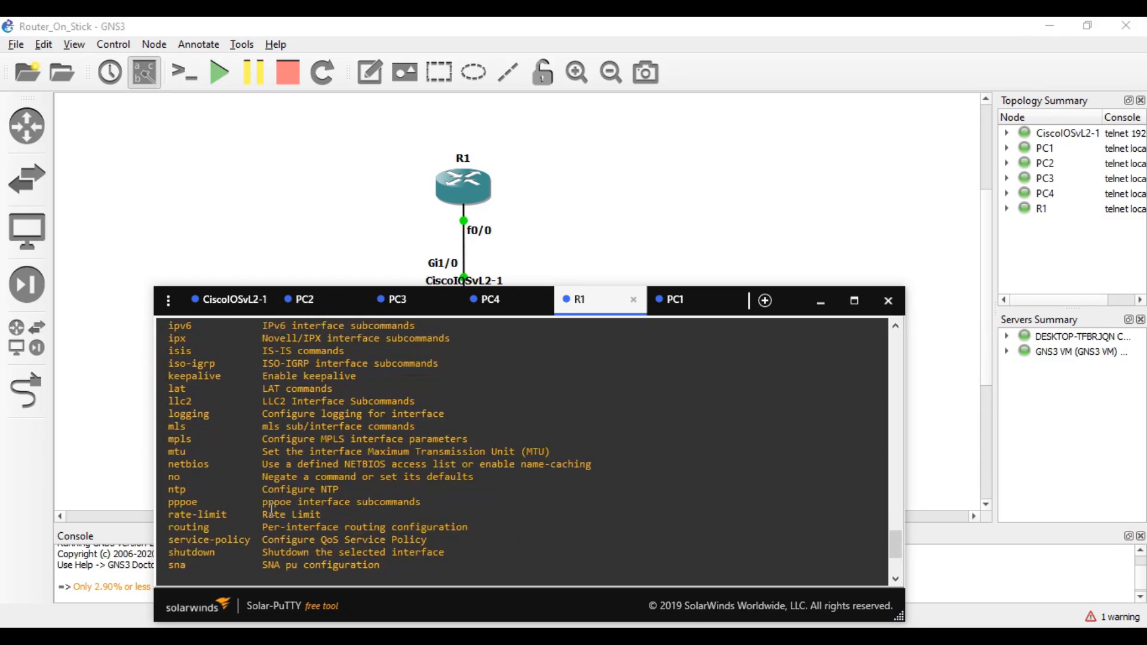
{"action": "scroll", "coordinate": [272, 509], "scroll_direction": "down", "scroll_amount": 4}
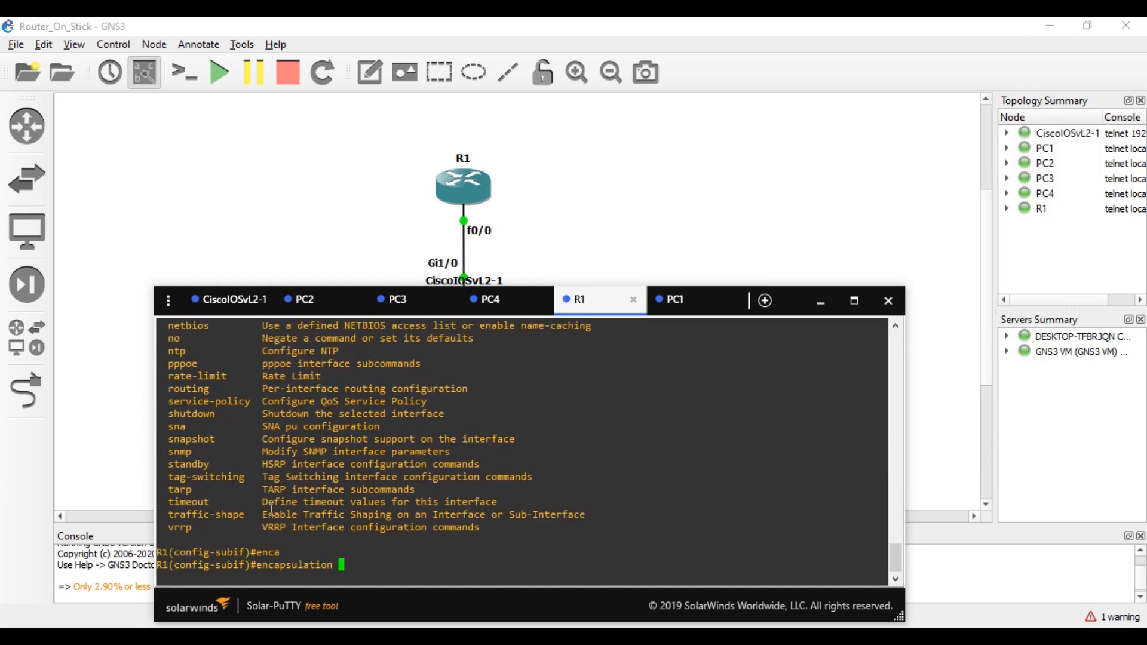
- Set dot1Q encapsulation with VLAN ID 10 on subinterface fastEthernet 0/0.1, checking the available encapsulation options along the way
{"action": "type", "text": "?"}
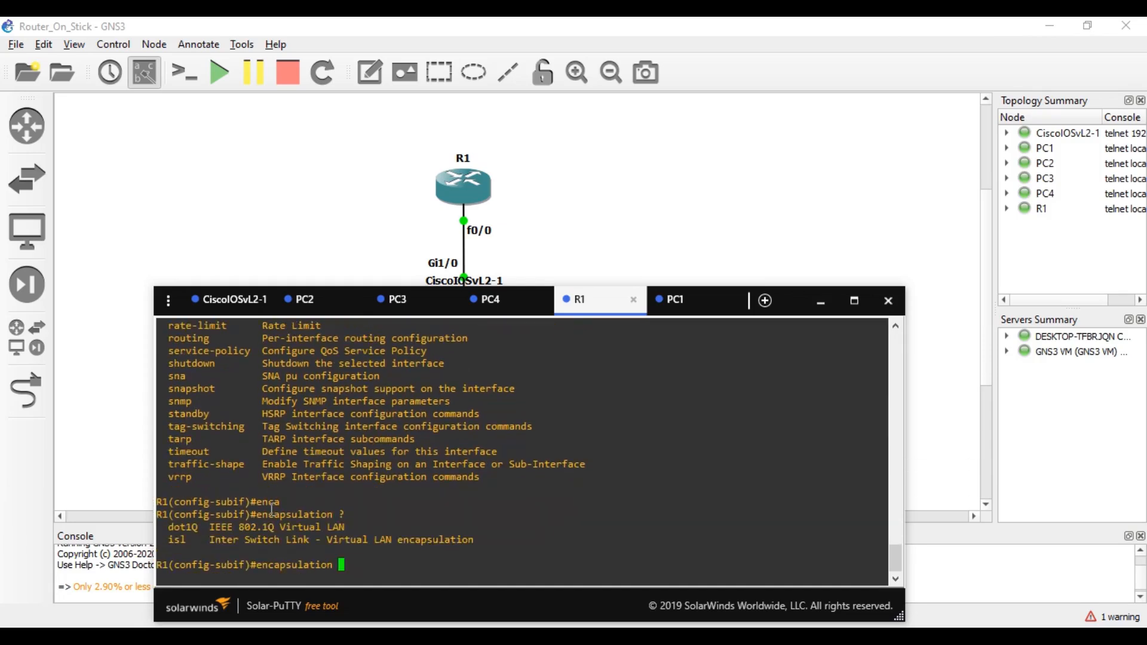
{"action": "type", "text": "do"}
{"action": "key", "text": "Tab"}
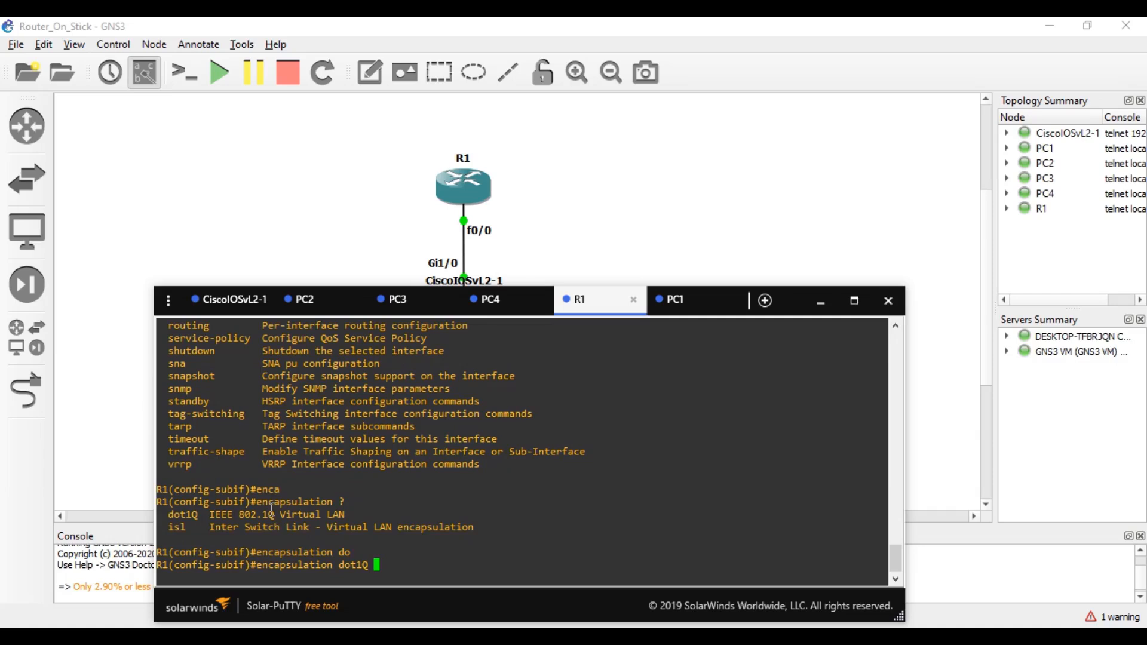
{"action": "type", "text": "?"}
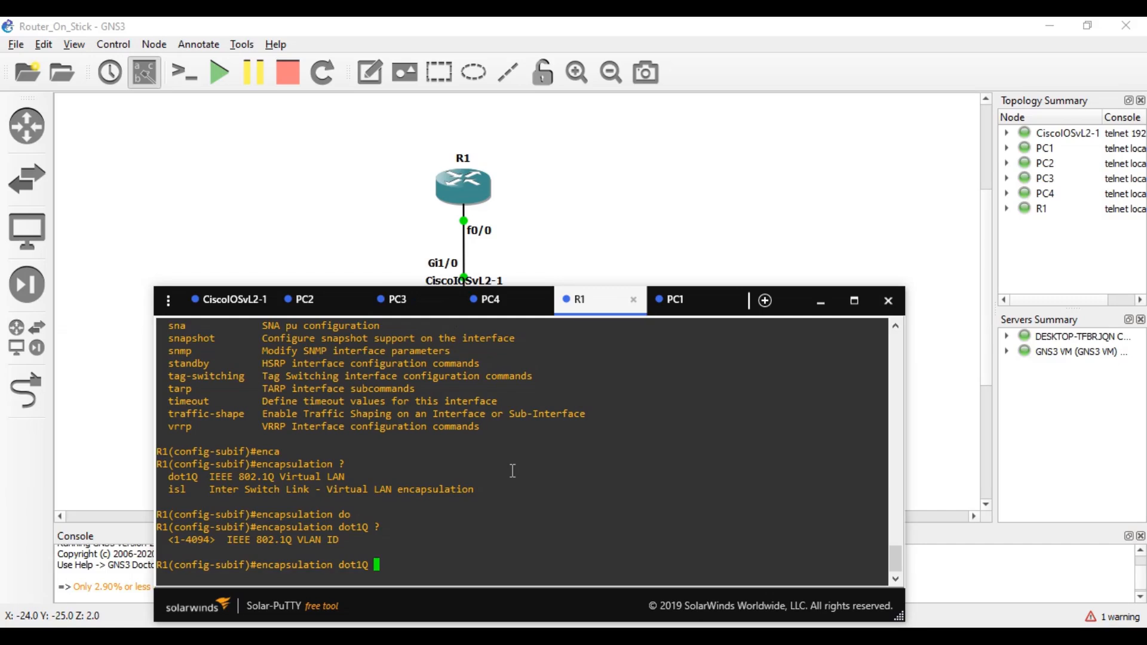
{"action": "type", "text": "10"}
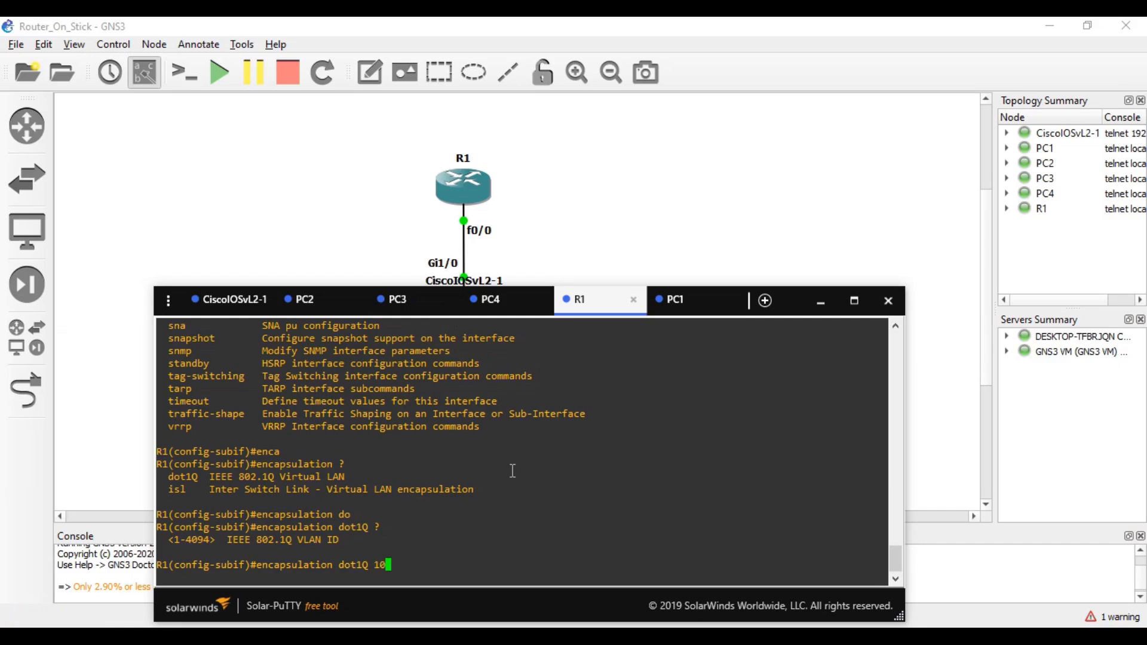
{"action": "type", "text": " ?"}
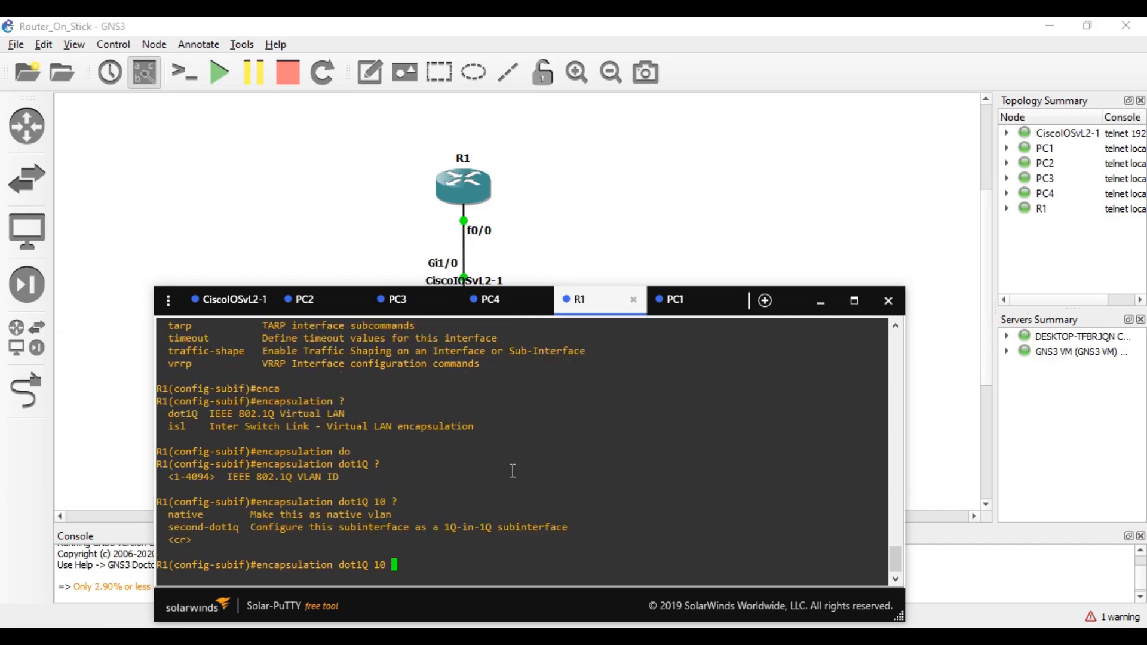
{"action": "key", "text": "Return"}
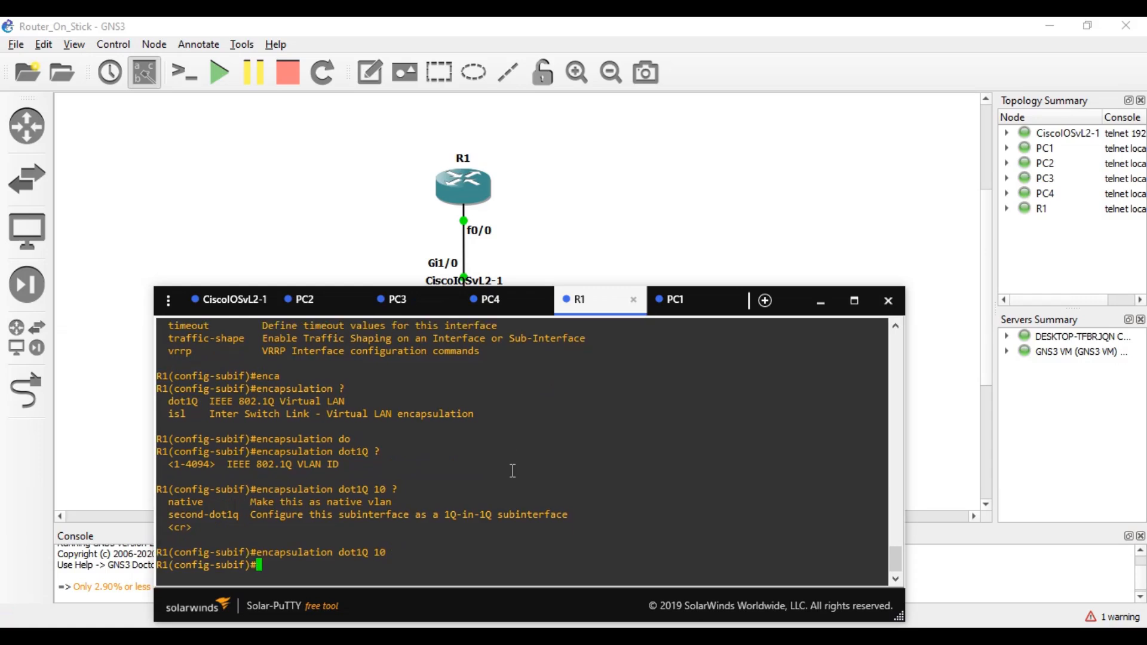
- Assign IP address 10.0.0.1 with mask 255.255.255.0 to subinterface fastEthernet 0/0.1 on R1
{"action": "type", "text": "ip"}
{"action": "key", "text": "Tab"}
{"action": "type", "text": "add`"}
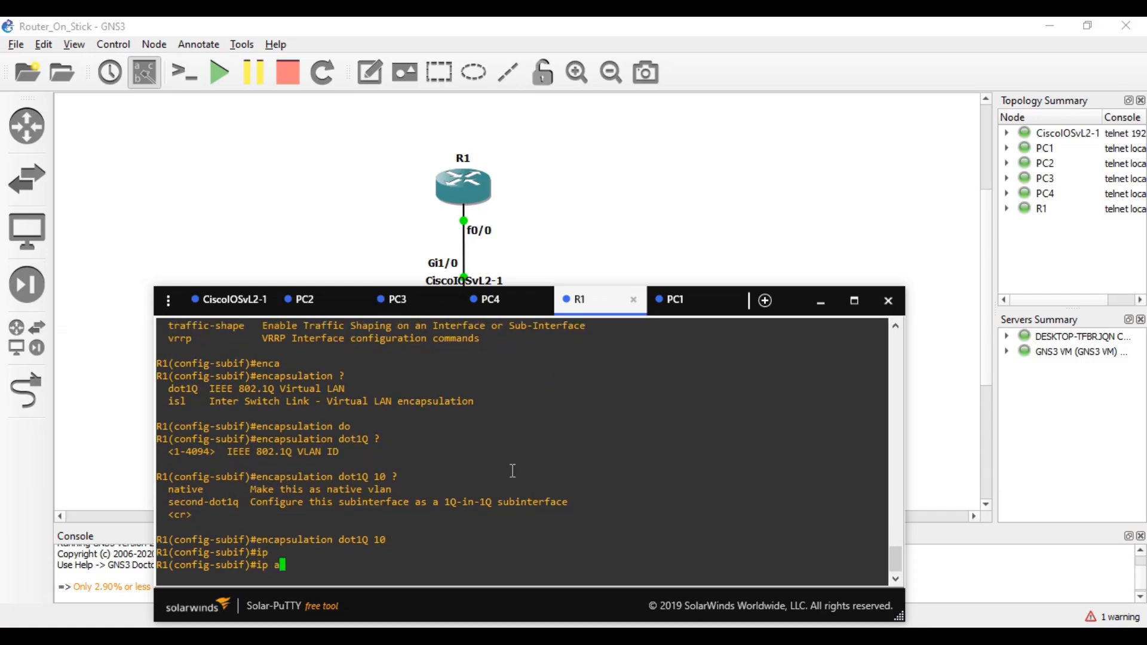
{"action": "key", "text": "Tab"}
{"action": "key", "text": "BackSpace"}
{"action": "key", "text": "Tab"}
{"action": "type", "text": "10.0.0.1 255.55."}
{"action": "key", "text": "BackSpace"}
{"action": "key", "text": "BackSpace"}
{"action": "key", "text": "BackSpace"}
{"action": "type", "text": "1"}
{"action": "key", "text": "BackSpace"}
{"action": "type", "text": "255.255.0"}
{"action": "key", "text": "Return"}
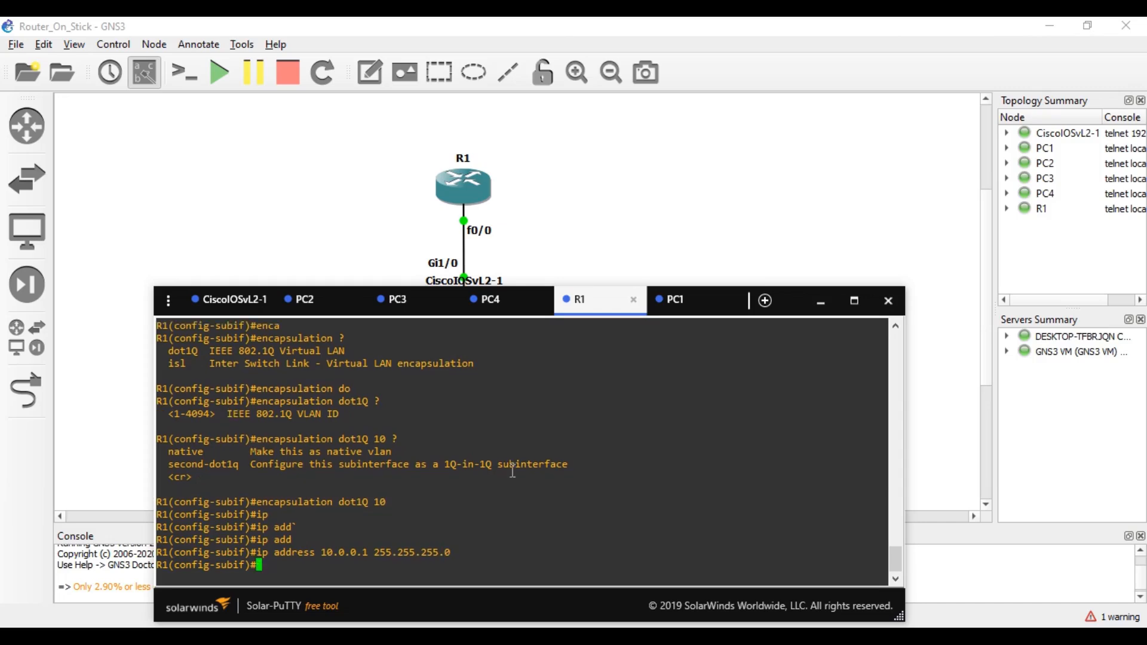
- Leave the VLAN 10 subinterface and create subinterface fastEthernet 0/0.2 on R1
{"action": "type", "text": "exit"}
{"action": "key", "text": "Return"}
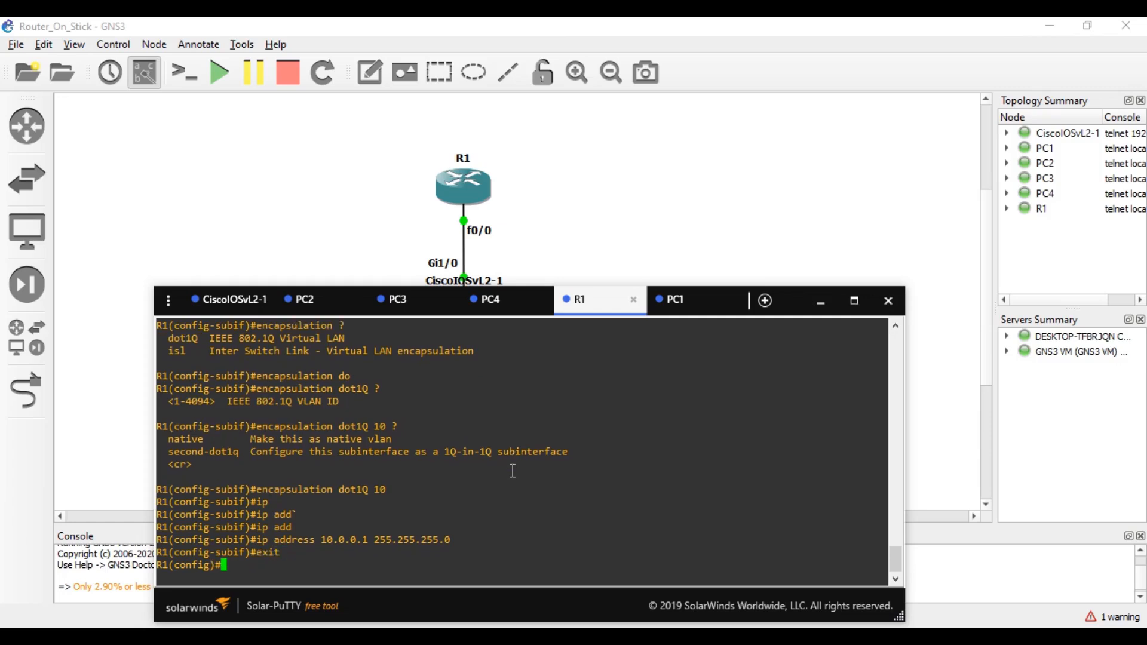
{"action": "type", "text": "int"}
{"action": "key", "text": "Tab"}
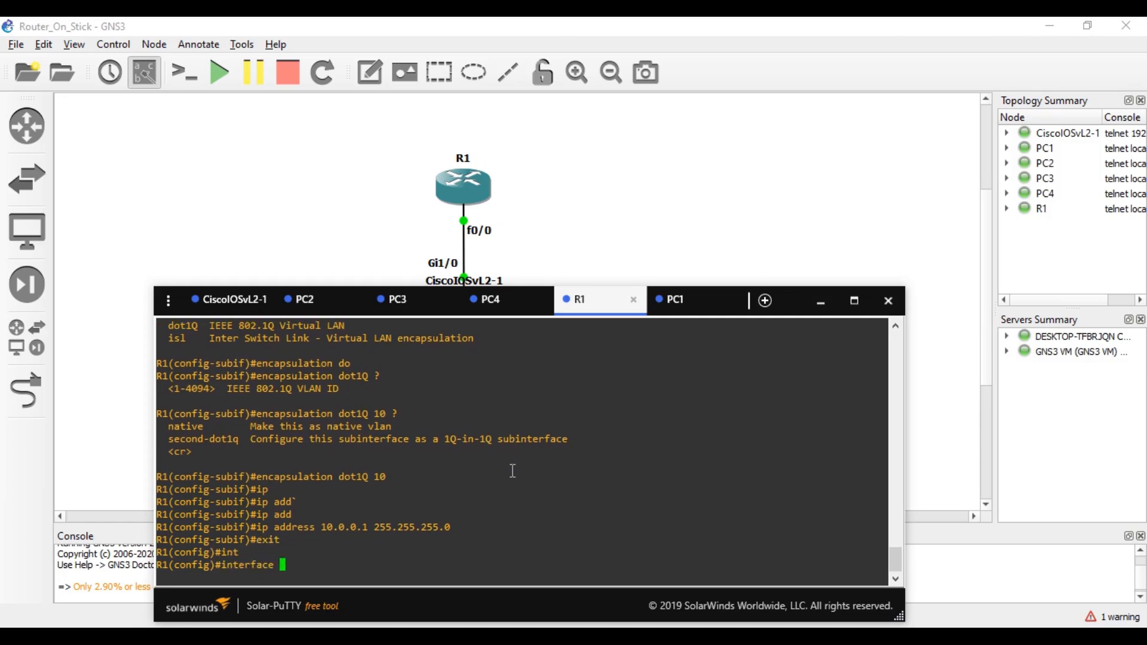
{"action": "type", "text": "fa"}
{"action": "key", "text": "Tab"}
{"action": "type", "text": "0/0.2"}
{"action": "key", "text": "Return"}
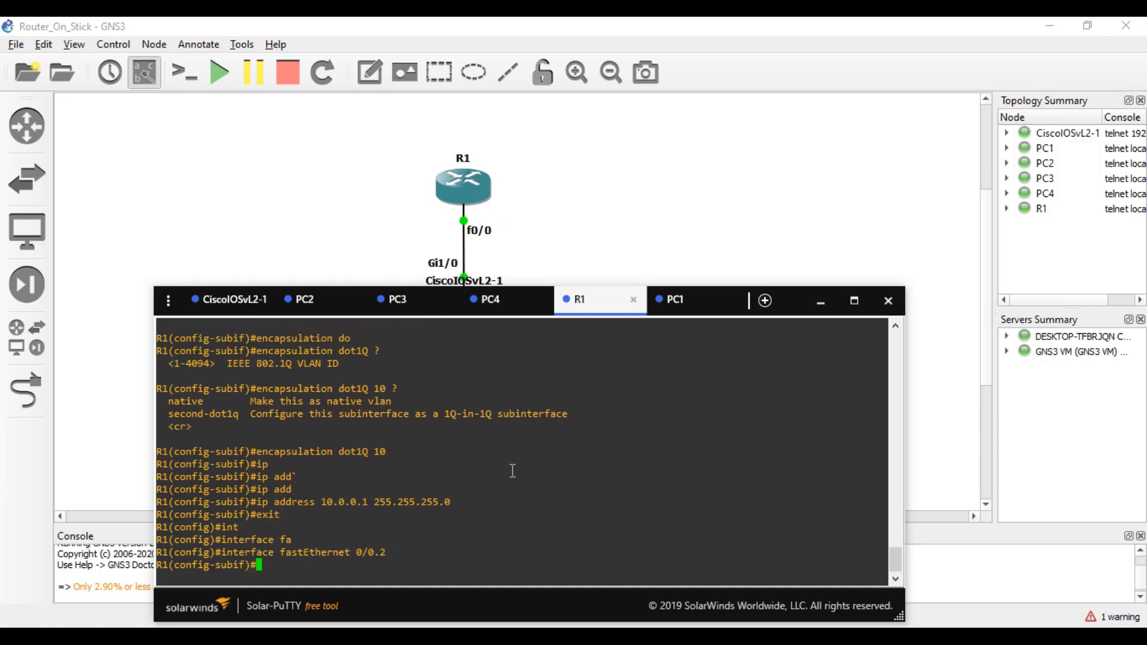
- Set dot1Q encapsulation with VLAN ID 20 on subinterface fastEthernet 0/0.2
{"action": "type", "text": "enca"}
{"action": "key", "text": "Tab"}
{"action": "type", "text": "do"}
{"action": "key", "text": "Tab"}
{"action": "type", "text": "20"}
{"action": "key", "text": "Return"}
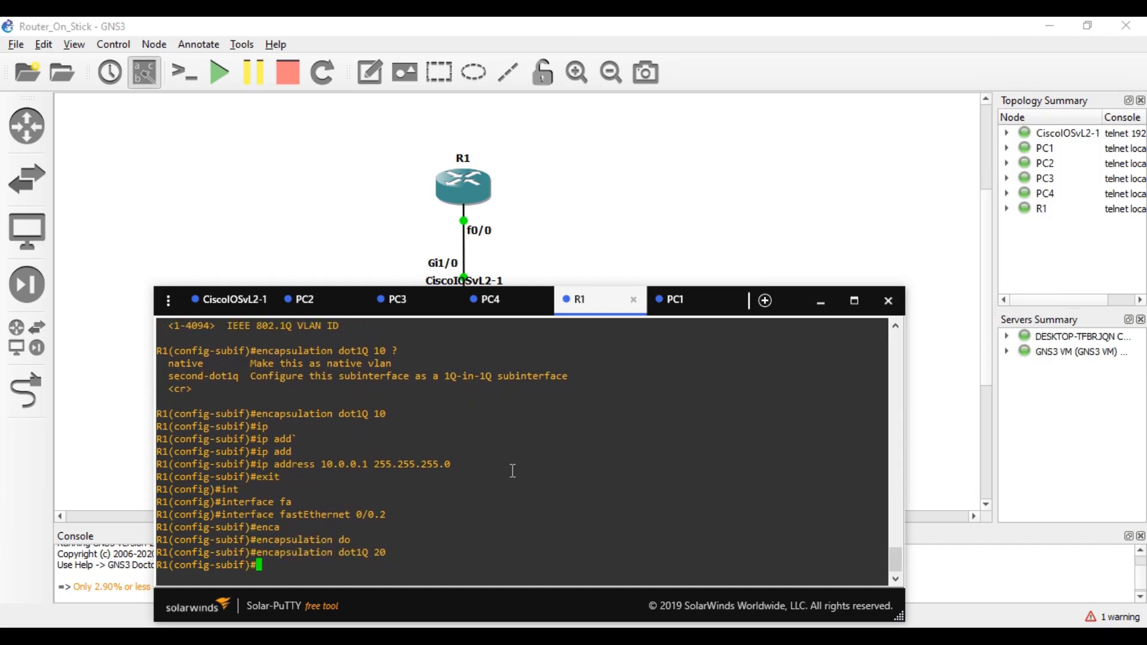
- Assign IP address 20.0.0.1 with mask 255.255.255.0 to subinterface fastEthernet 0/0.2 and exit R1's configuration mode
{"action": "type", "text": "ip as"}
{"action": "key", "text": "BackSpace"}
{"action": "type", "text": "d"}
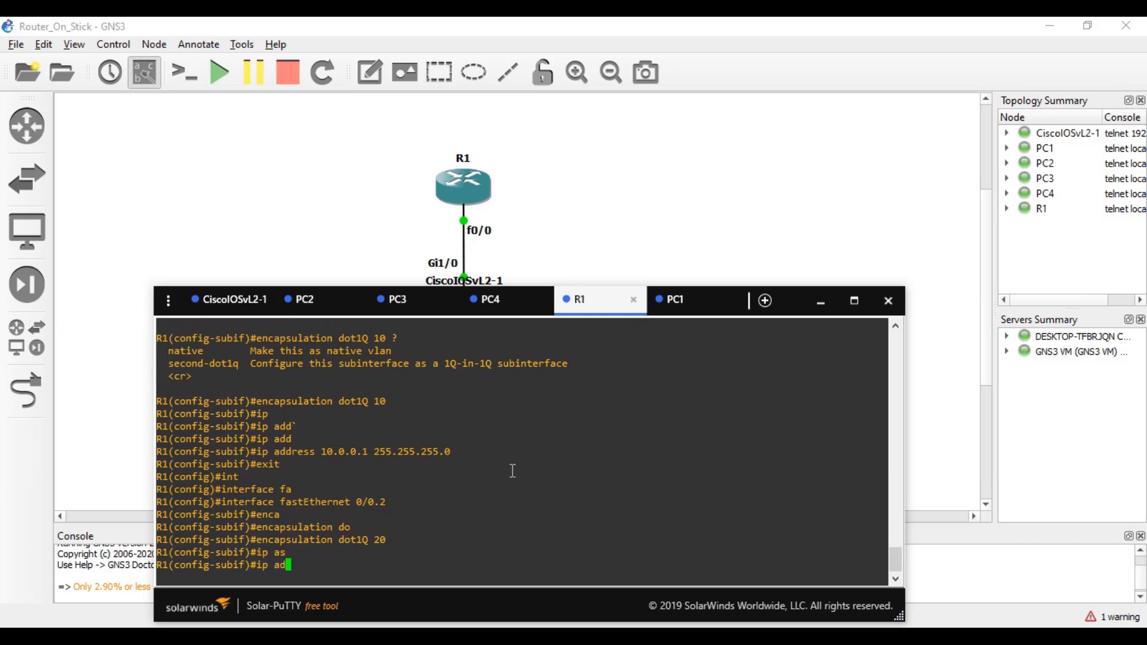
{"action": "key", "text": "Tab"}
{"action": "type", "text": "20.0.0"}
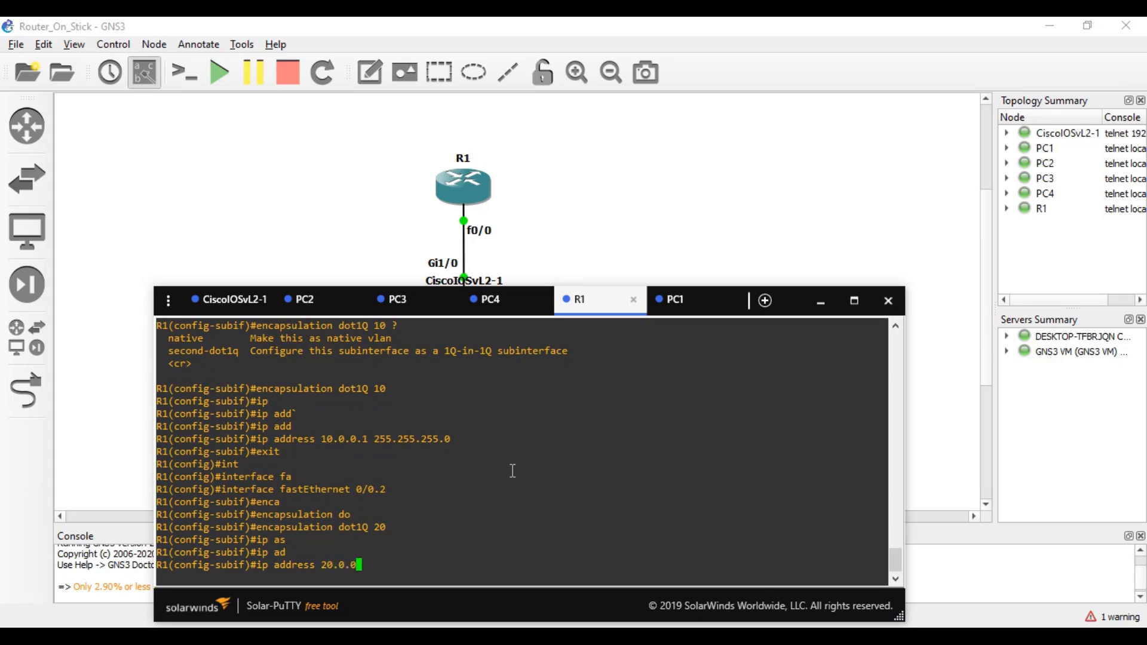
{"action": "type", "text": ".1 255.255.255."}
{"action": "type", "text": "0"}
{"action": "key", "text": "Return"}
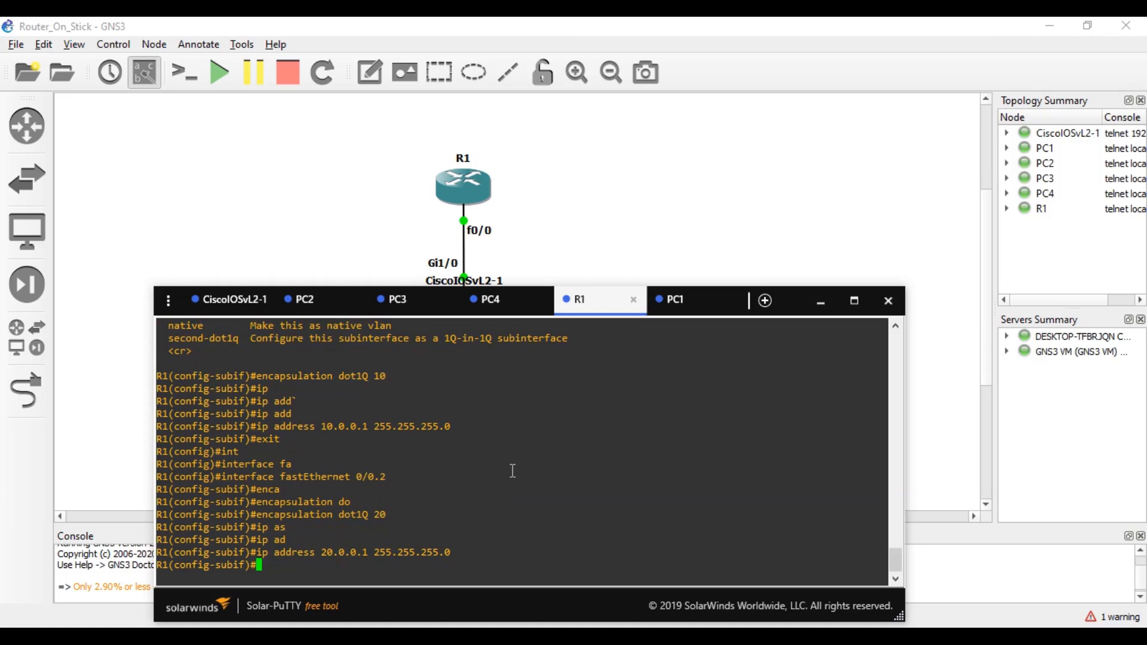
{"action": "key", "text": "ctrl+z"}
{"action": "key", "text": "Return"}
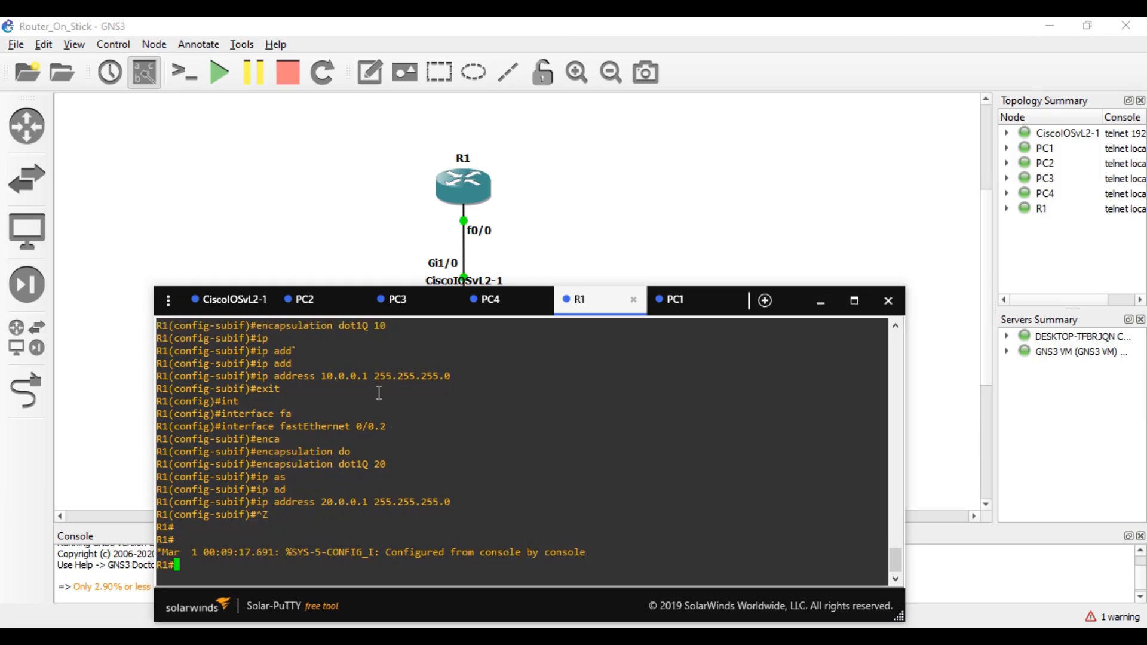
- Check the PC addresses in the topology and ping PC2 at 10.0.0.3 from PC1's console
{"action": "scroll", "coordinate": [531, 333], "scroll_direction": "up", "scroll_amount": 10}
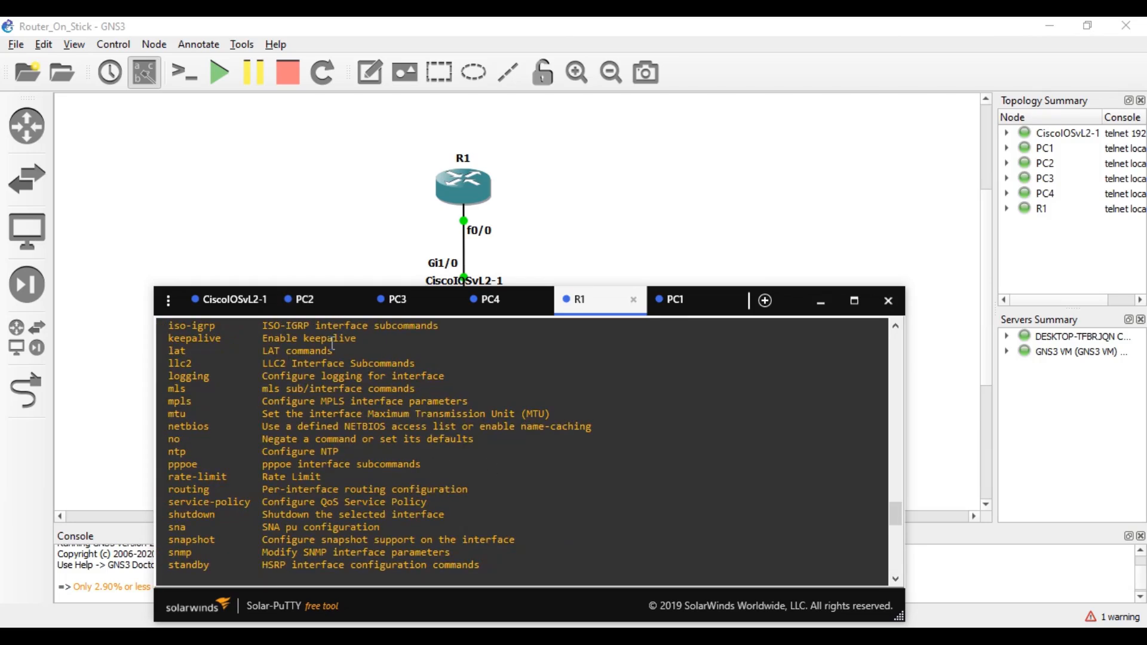
{"action": "left_click", "coordinate": [682, 300]}
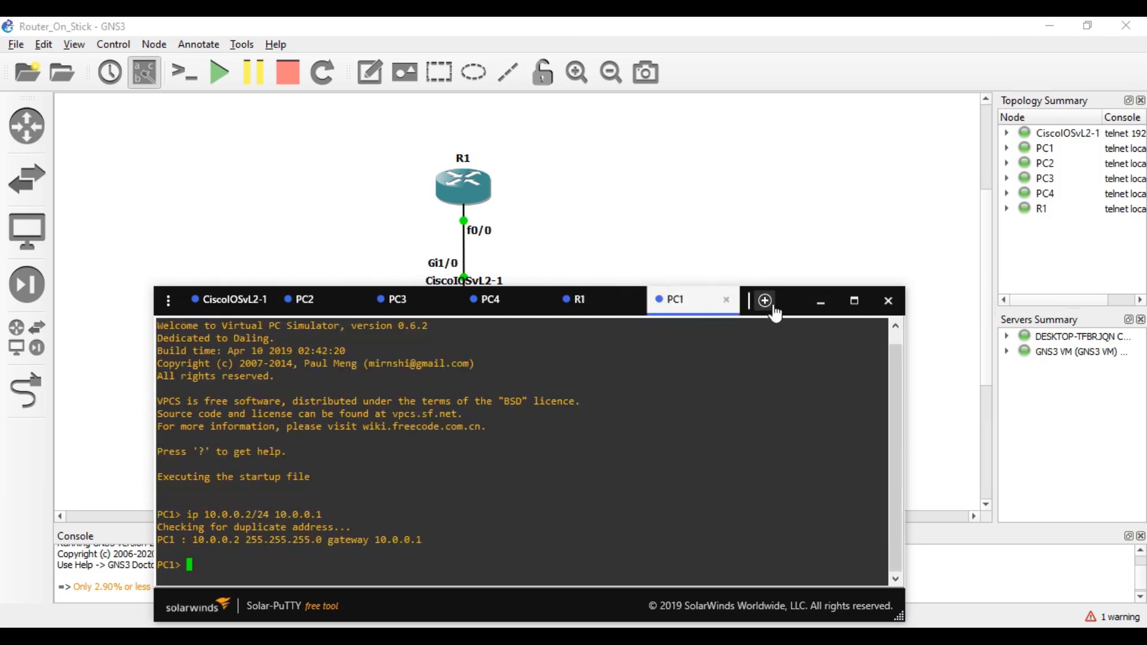
{"action": "left_click", "coordinate": [771, 506]}
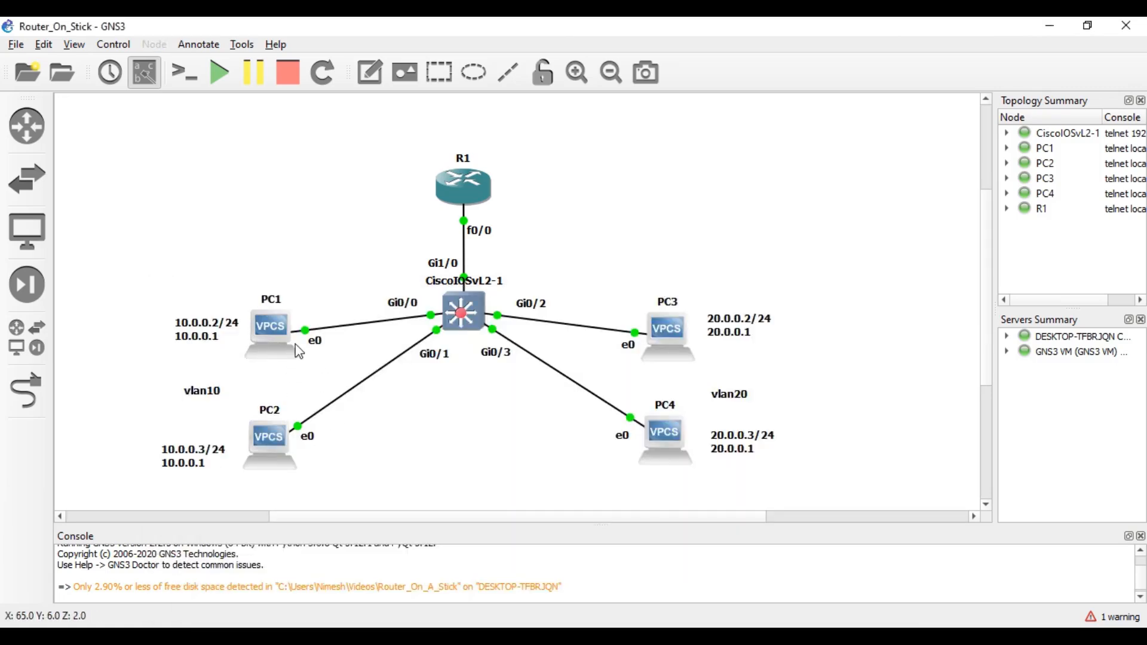
{"action": "left_click", "coordinate": [448, 638]}
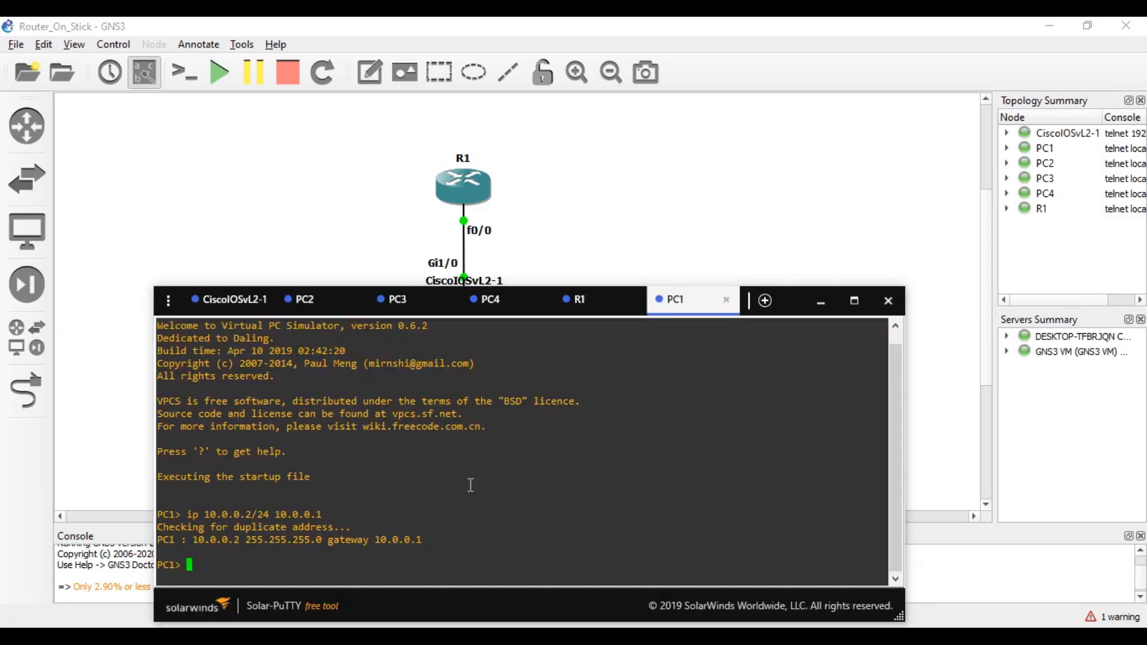
{"action": "type", "text": "ping 10.0.0.3"}
{"action": "key", "text": "Return"}
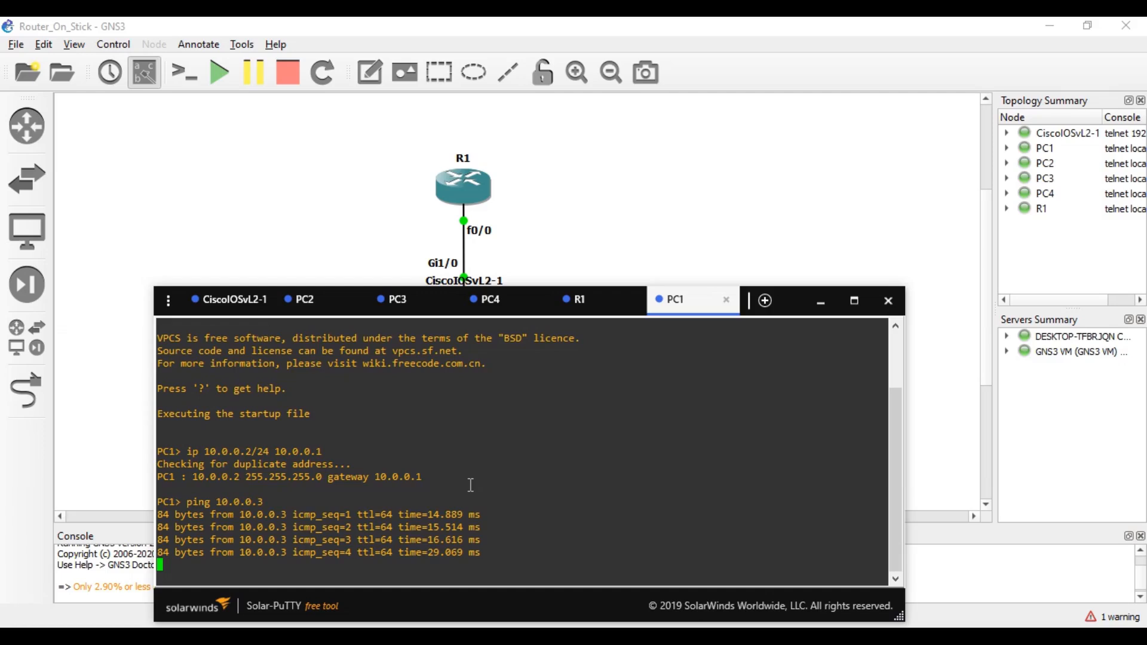
- Ping PC3 in VLAN 20 at 20.0.0.2 from PC1 to test inter-VLAN routing
{"action": "key", "text": "Up"}
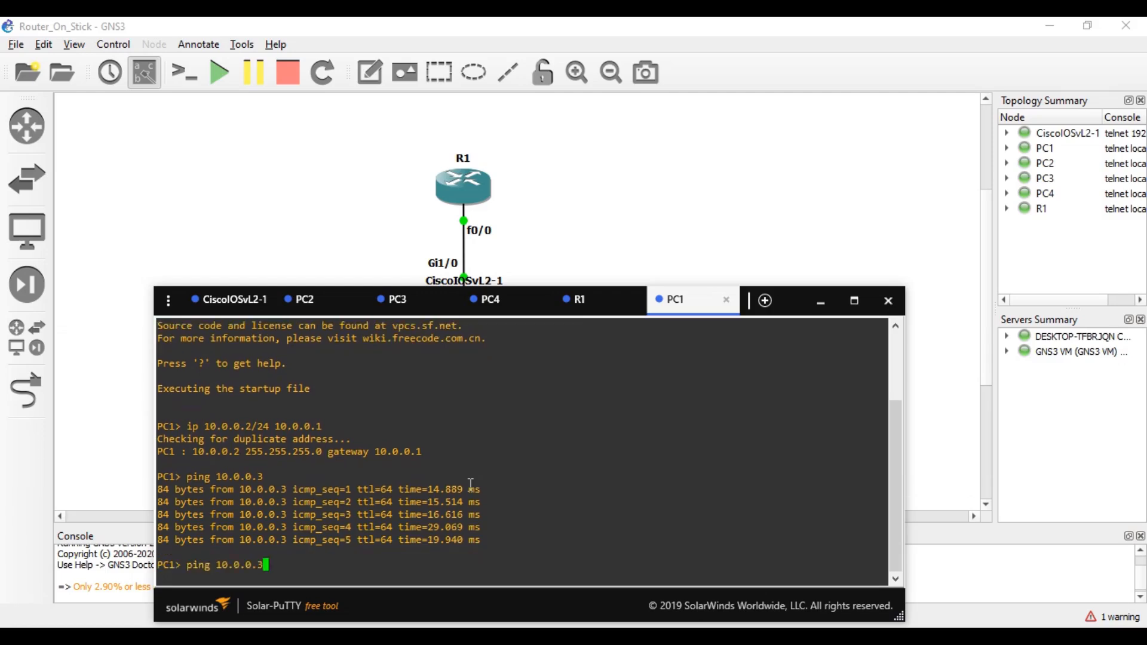
{"action": "key", "text": "Left"}
{"action": "key", "text": "Left"}
{"action": "key", "text": "Left"}
{"action": "key", "text": "Left"}
{"action": "key", "text": "Left"}
{"action": "key", "text": "Left"}
{"action": "key", "text": "Left"}
{"action": "key", "text": "BackSpace"}
{"action": "type", "text": "2"}
{"action": "key", "text": "Right"}
{"action": "key", "text": "Right"}
{"action": "key", "text": "Right"}
{"action": "key", "text": "Right"}
{"action": "key", "text": "Right"}
{"action": "key", "text": "Right"}
{"action": "key", "text": "Right"}
{"action": "key", "text": "BackSpace"}
{"action": "type", "text": "2"}
{"action": "key", "text": "Return"}
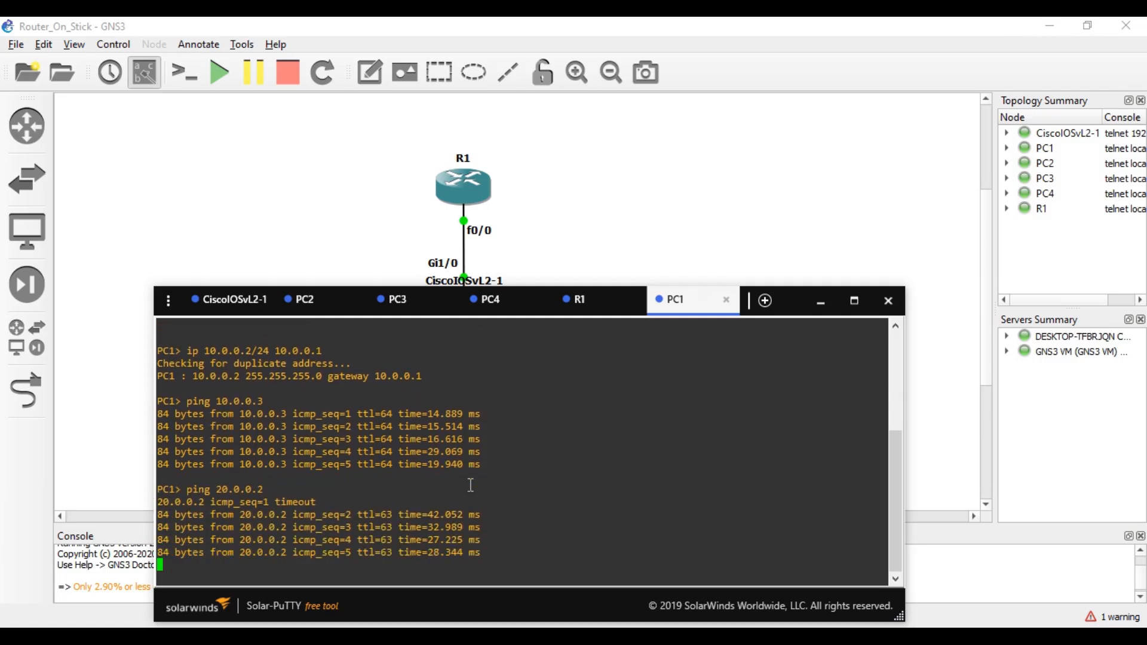
- Ping PC4 in VLAN 20 at 20.0.0.3 from PC1
{"action": "key", "text": "Up"}
{"action": "key", "text": "BackSpace"}
{"action": "type", "text": "3"}
{"action": "key", "text": "Return"}
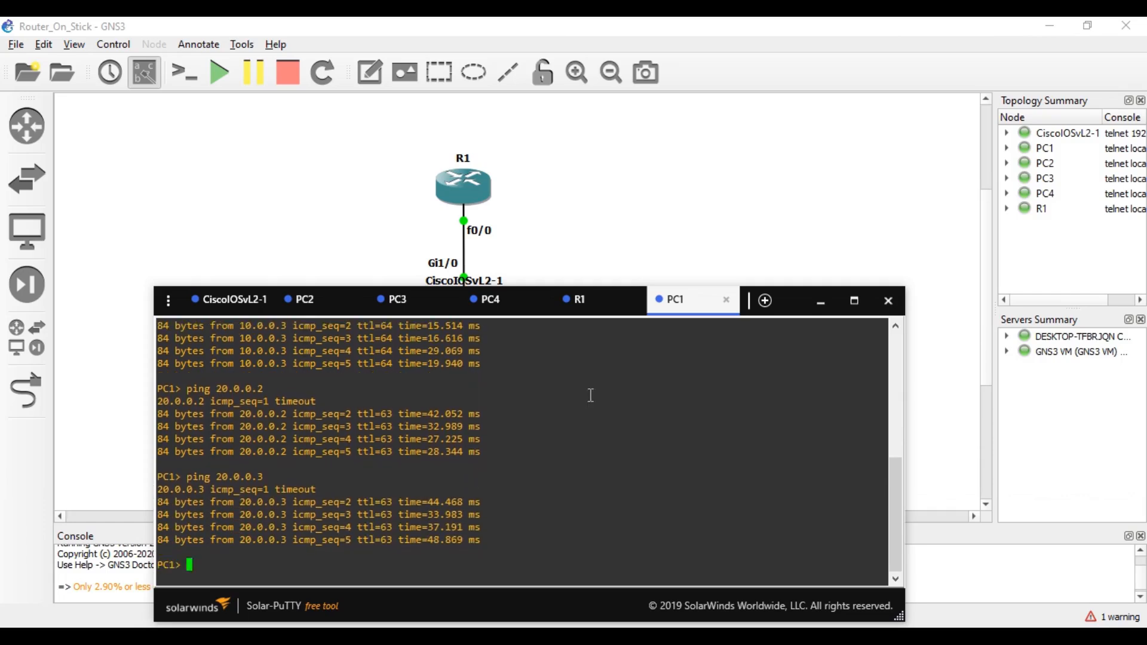
- Ping PC2 at 10.0.0.3 from PC3's console, and minimize the console window to return to the topology
{"action": "left_click", "coordinate": [398, 300]}
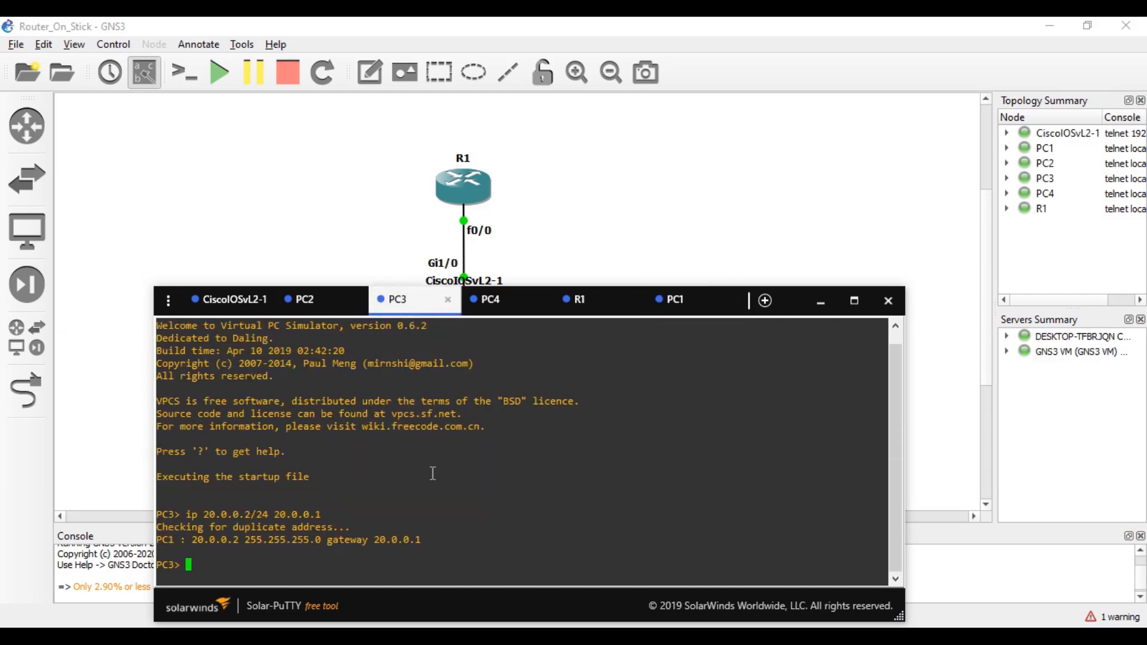
{"action": "type", "text": "ping 10.0.0.3"}
{"action": "key", "text": "Return"}
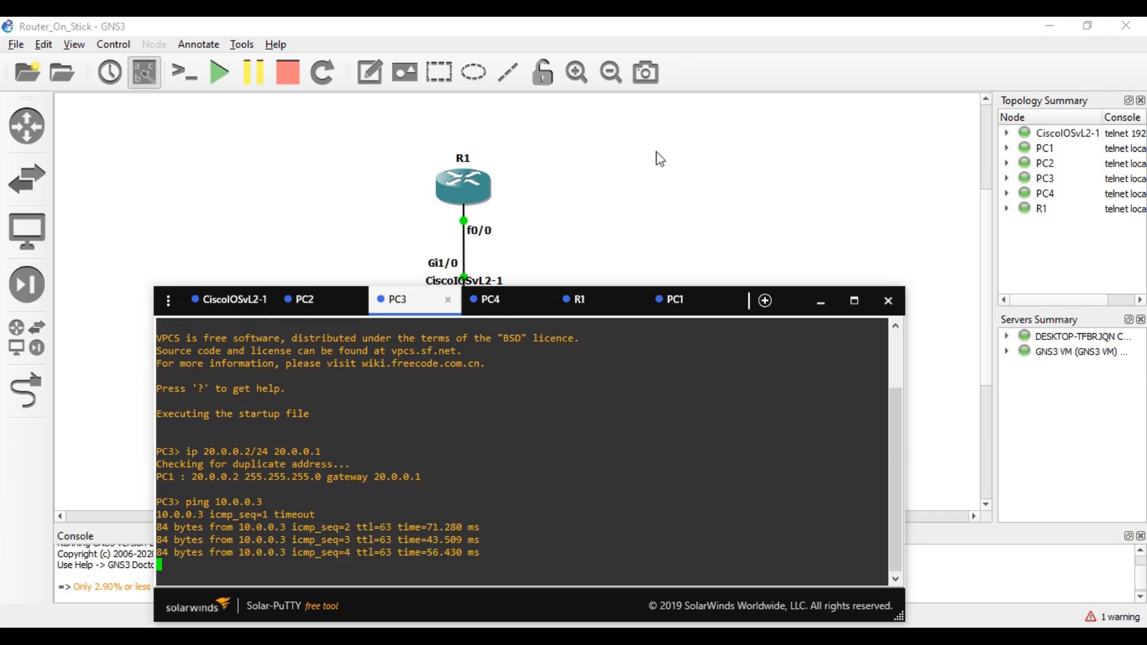
{"action": "scroll", "coordinate": [732, 215], "scroll_direction": "down", "scroll_amount": 3}
{"action": "scroll", "coordinate": [732, 215], "scroll_direction": "up", "scroll_amount": 3}
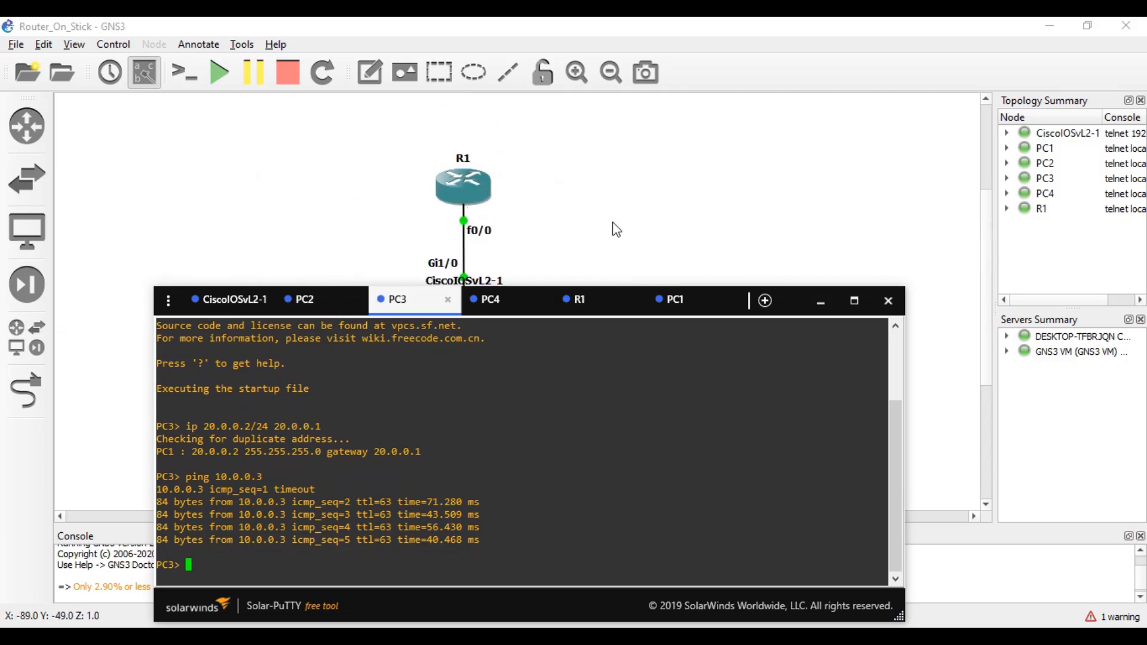
{"action": "left_click", "coordinate": [823, 303]}
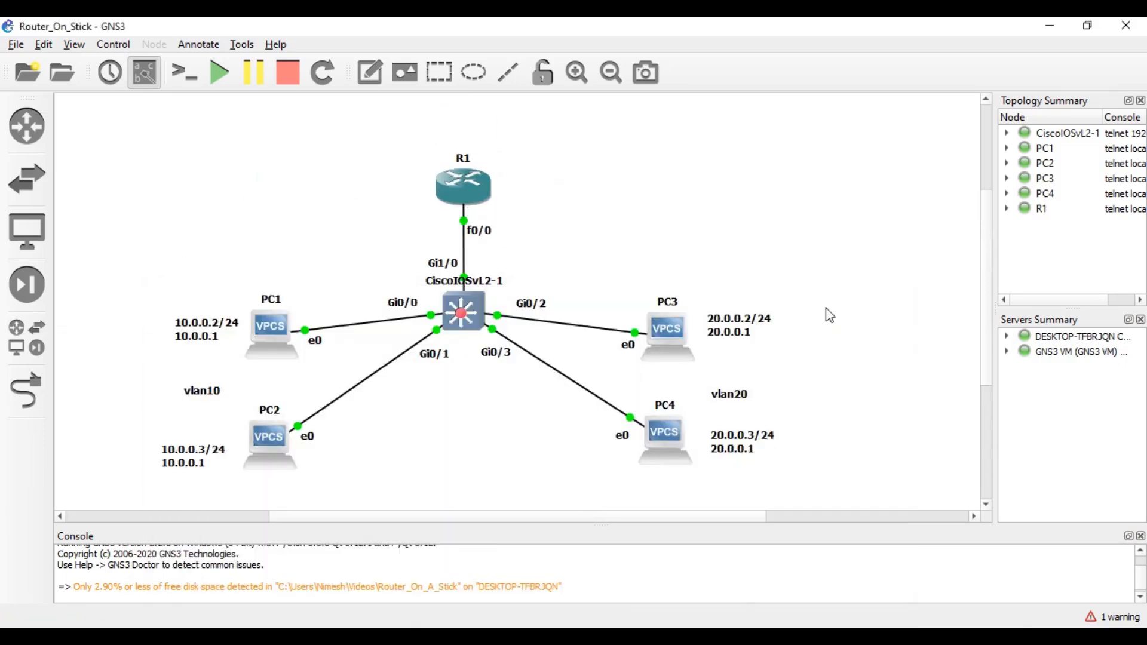
{"action": "key", "text": "alt+Tab"}
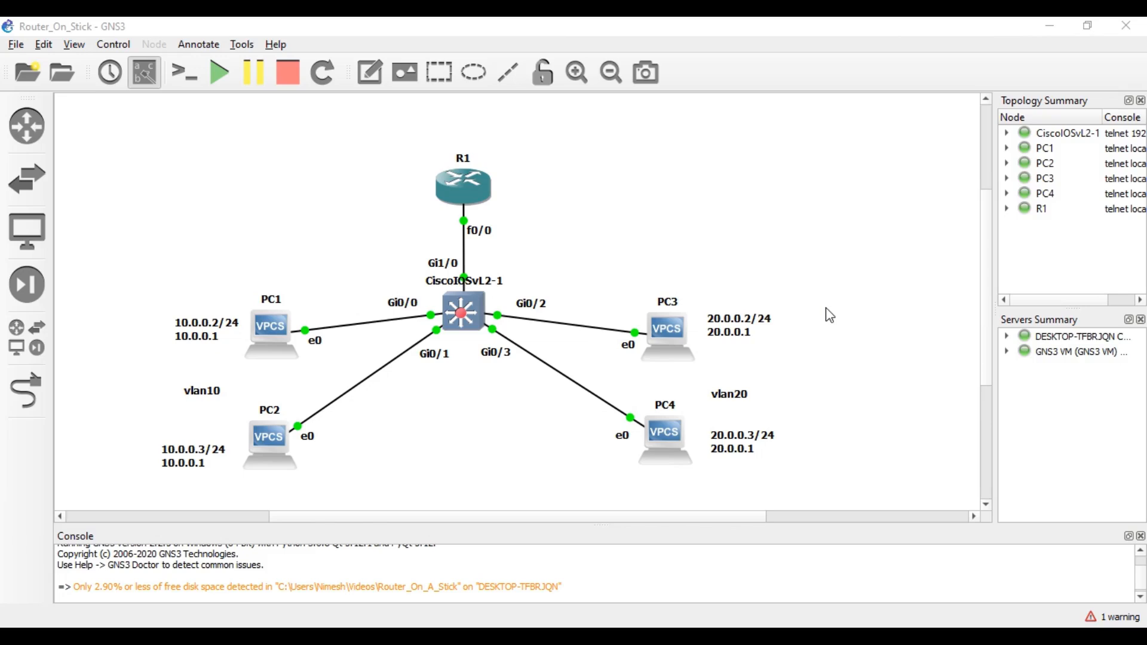